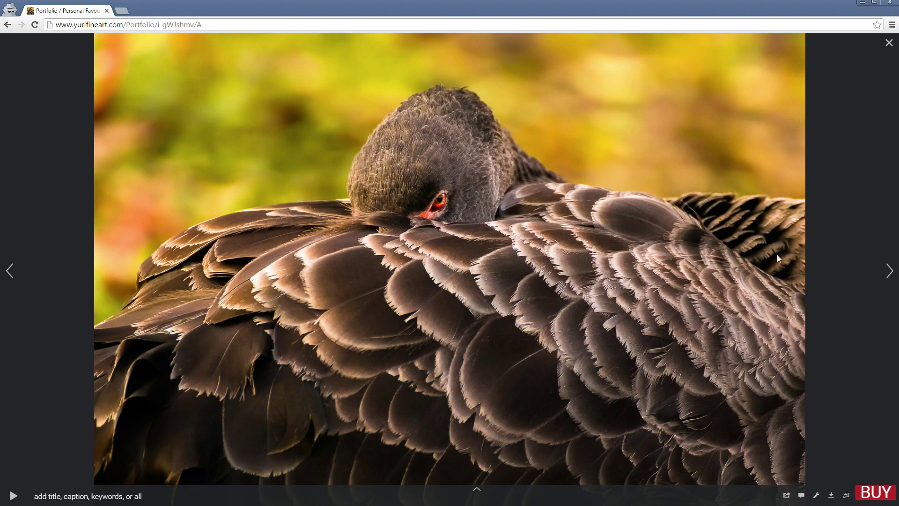
Step: View the next photo after the bird in the full-size viewer, and return to the Portfolio gallery page
left_click(889, 271)
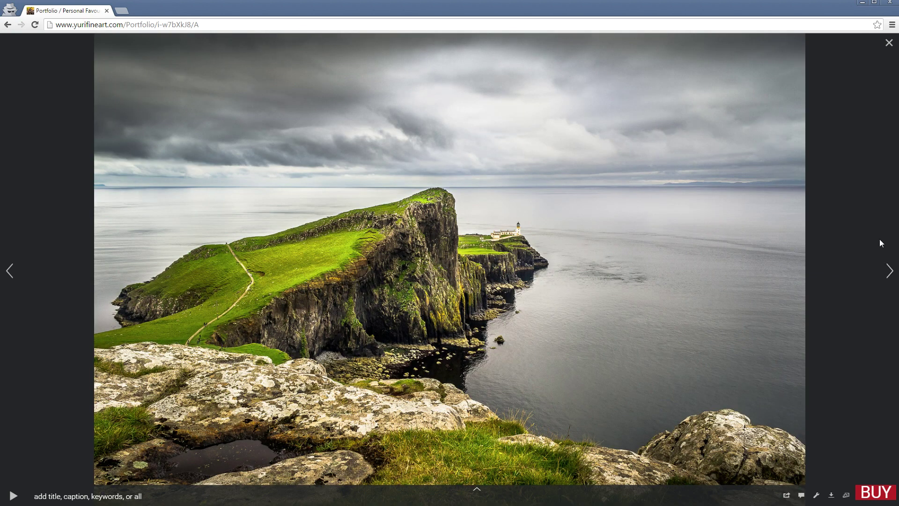
left_click(889, 42)
scroll(881, 157, "up", 5)
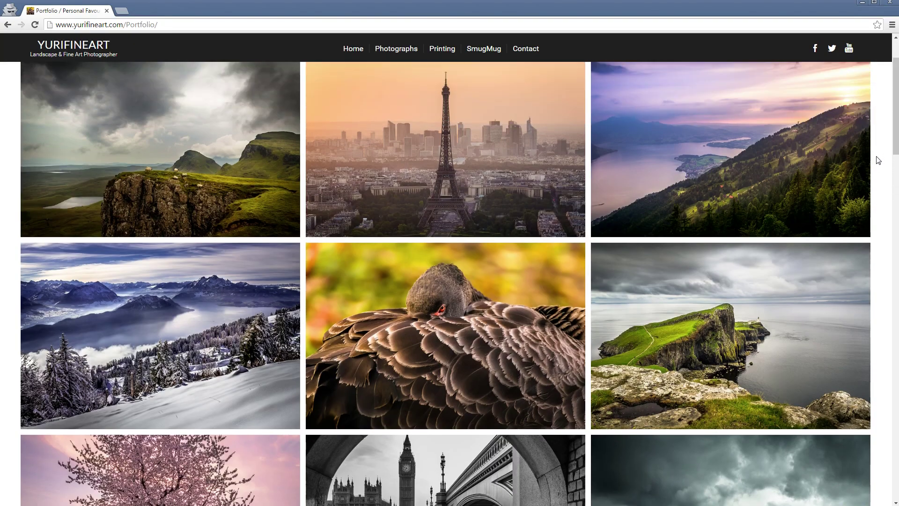
Step: Open Content and Design customization for the Portfolio gallery and the settings of its "All Galleries" block
left_click(226, 47)
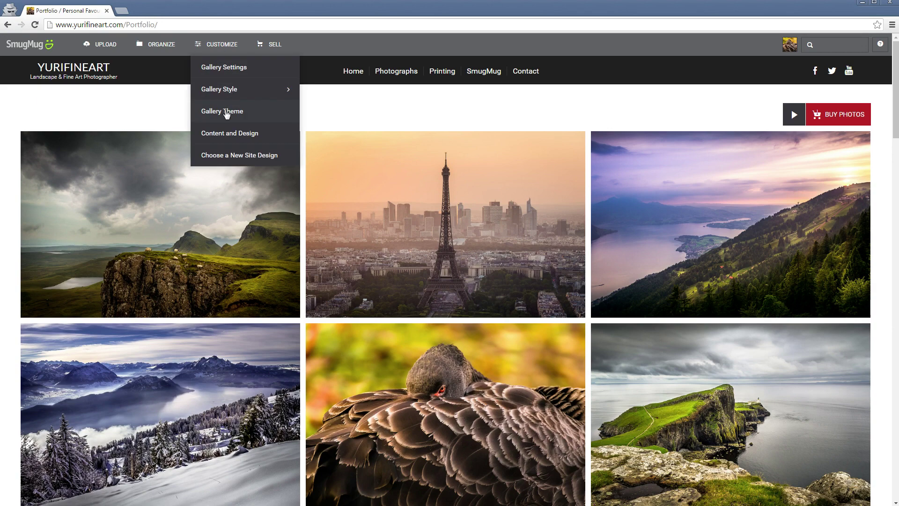
left_click(267, 135)
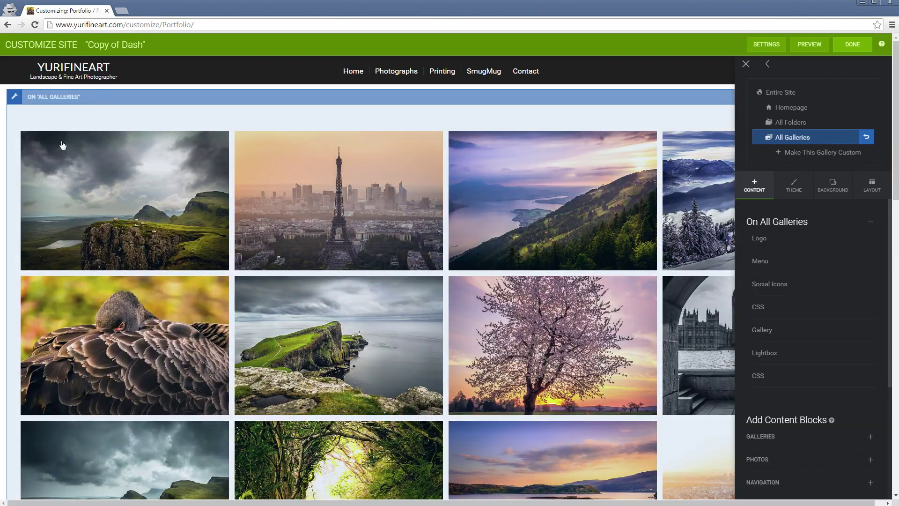
left_click(14, 98)
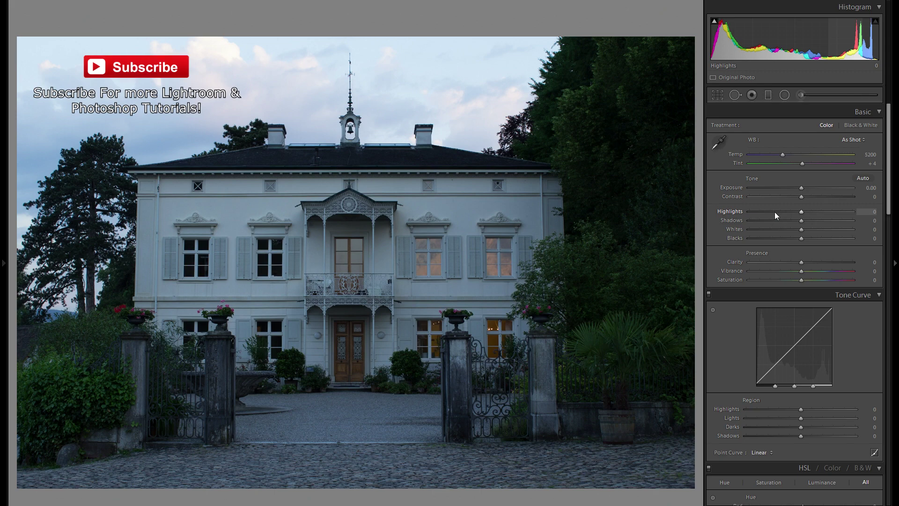
Step: Try Highlights at −100 on the house photo, reset it, and inspect the balcony and front door up close
left_click_drag(805, 216, 759, 212)
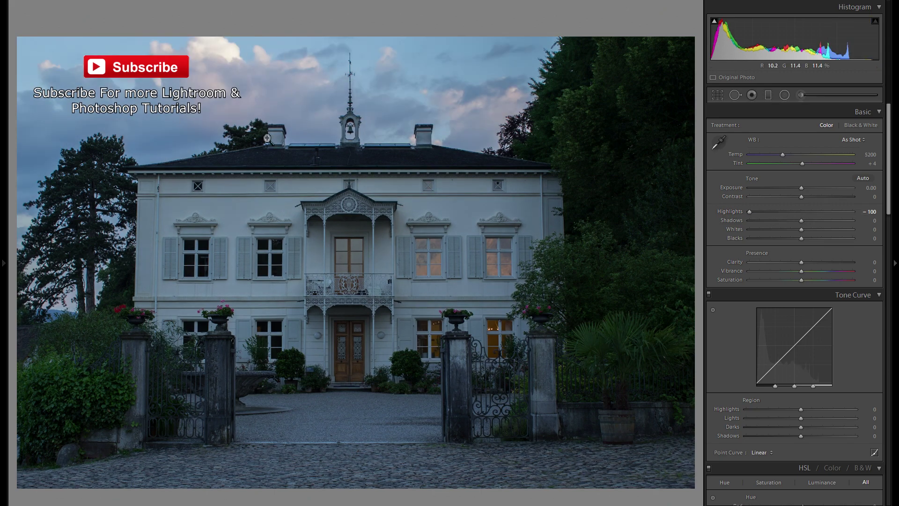
double_click(734, 211)
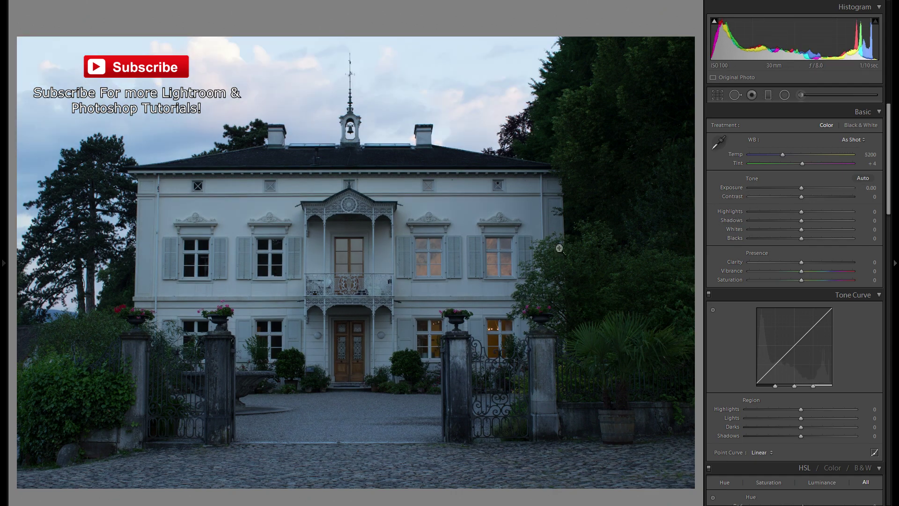
left_click(353, 306)
left_click_drag(489, 345, 467, 242)
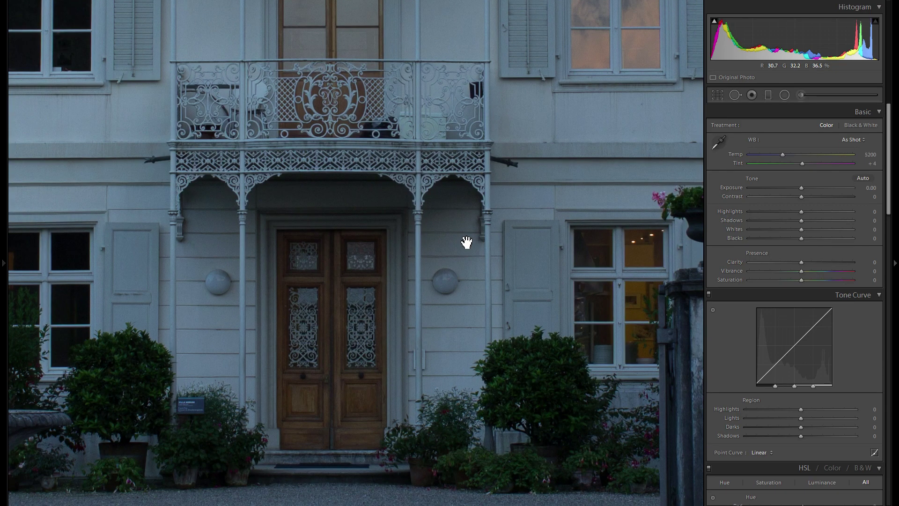
left_click(423, 211)
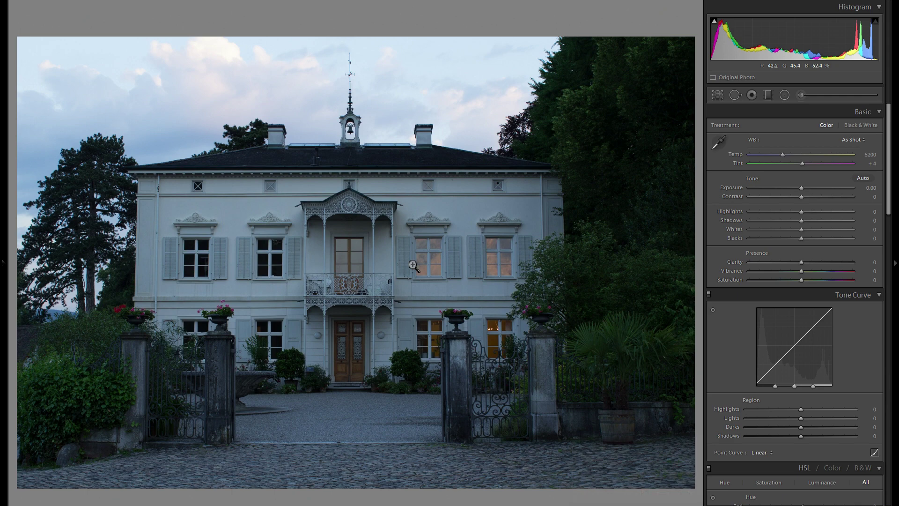
Step: Recover the bright sky by setting the basic Highlights adjustment to −100
left_click_drag(800, 212, 598, 209)
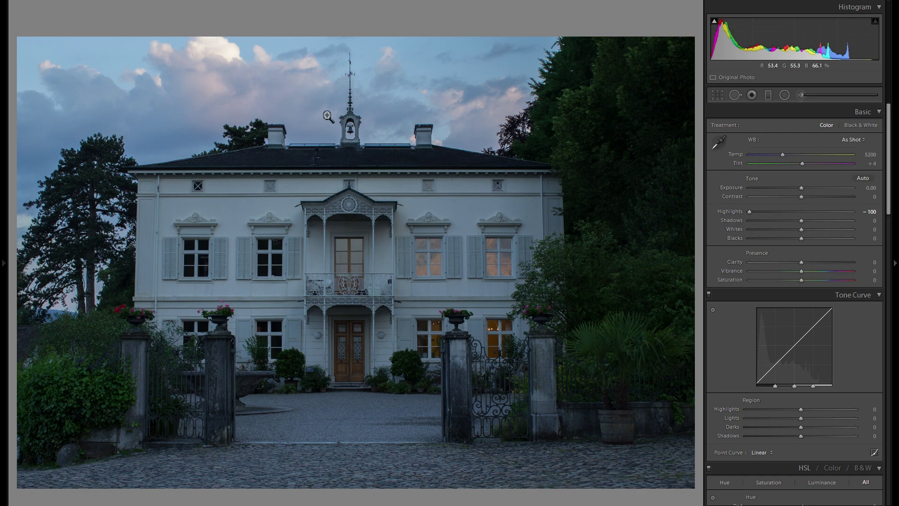
double_click(730, 209)
left_click_drag(774, 215, 648, 227)
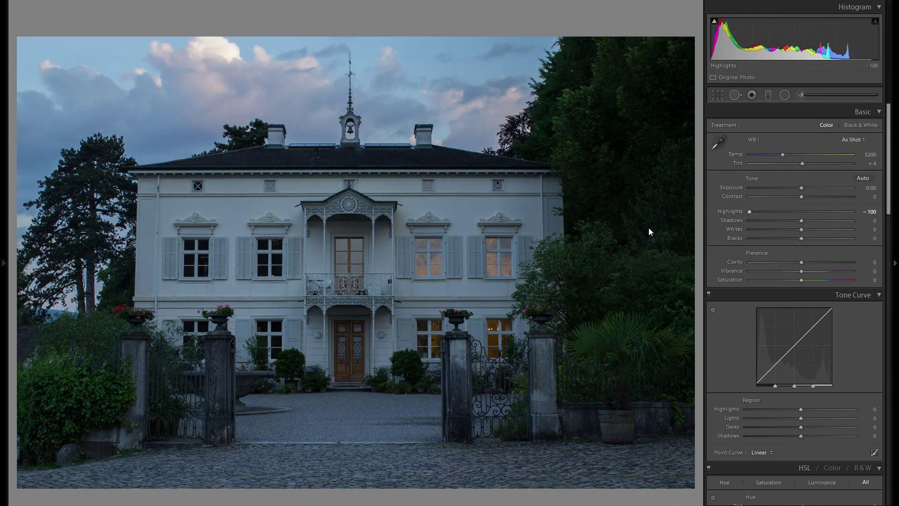
Step: Lighten the dark areas of the photo by setting the basic Shadows adjustment to +25
left_click(817, 222)
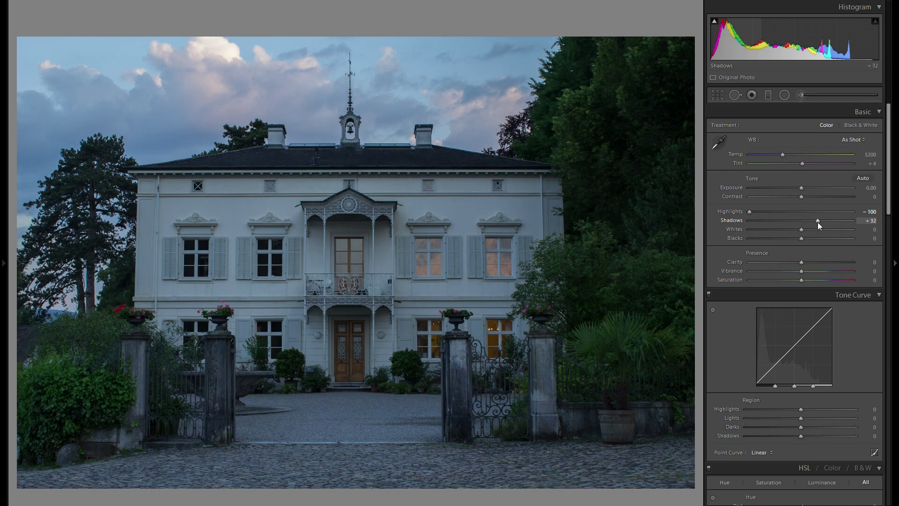
left_click_drag(817, 221, 872, 218)
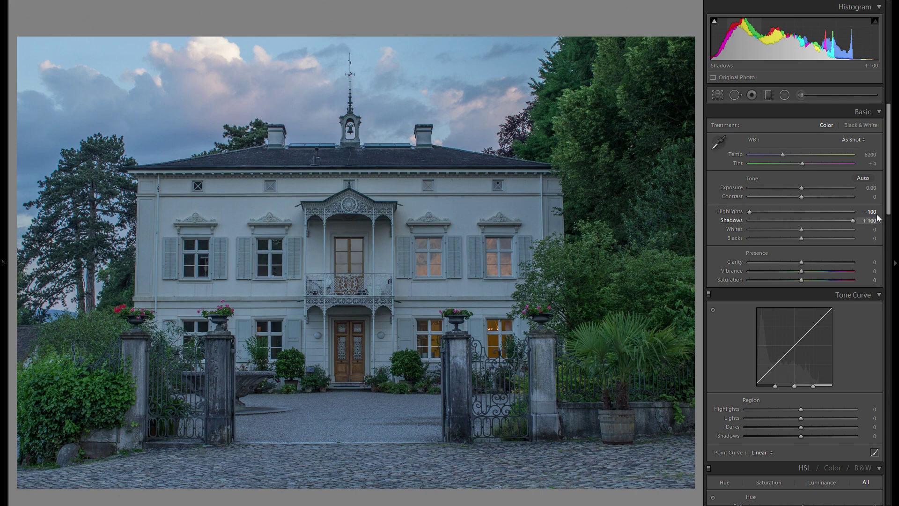
left_click_drag(859, 219, 815, 227)
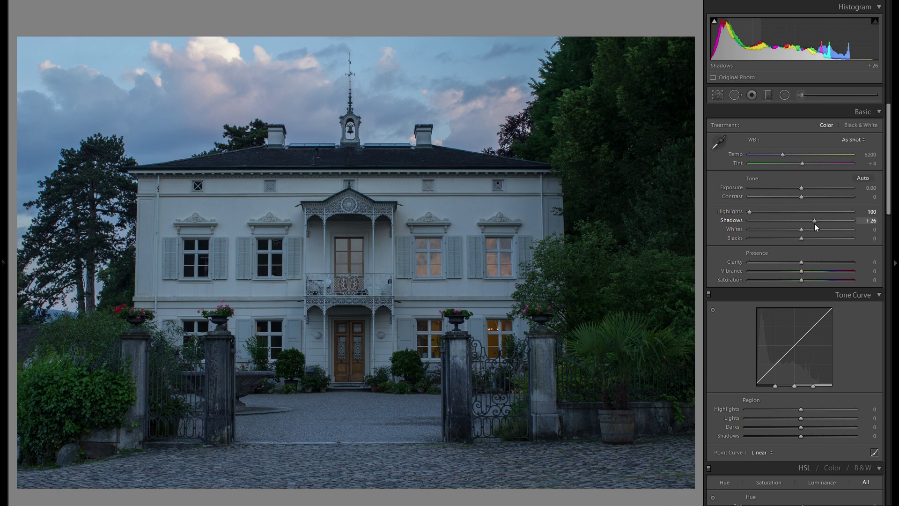
Step: Set the basic Whites adjustment to +31, using the clipping preview to check for blown-out areas
mouse_move(815, 227)
left_mouse_down()
mouse_move(805, 230)
mouse_move(827, 229)
mouse_move(819, 229)
left_mouse_up()
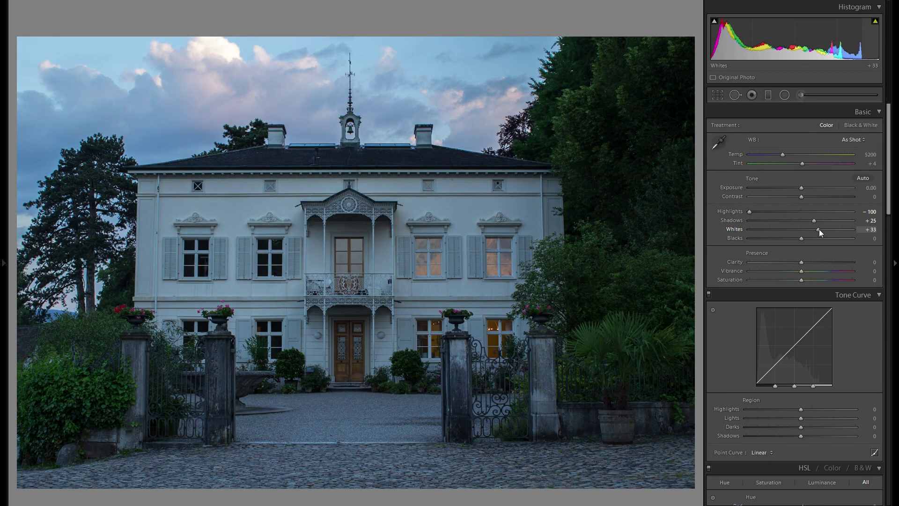
left_click(819, 229, "alt")
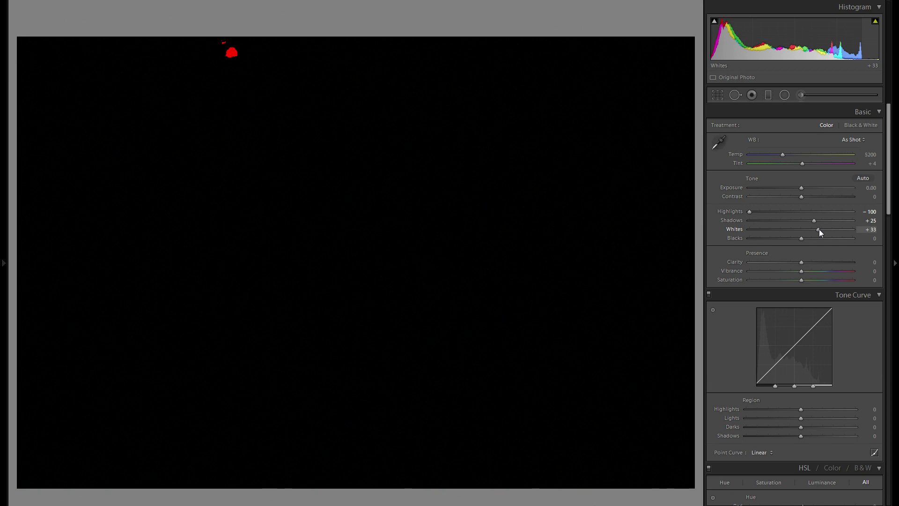
left_click_drag(819, 229, 841, 229)
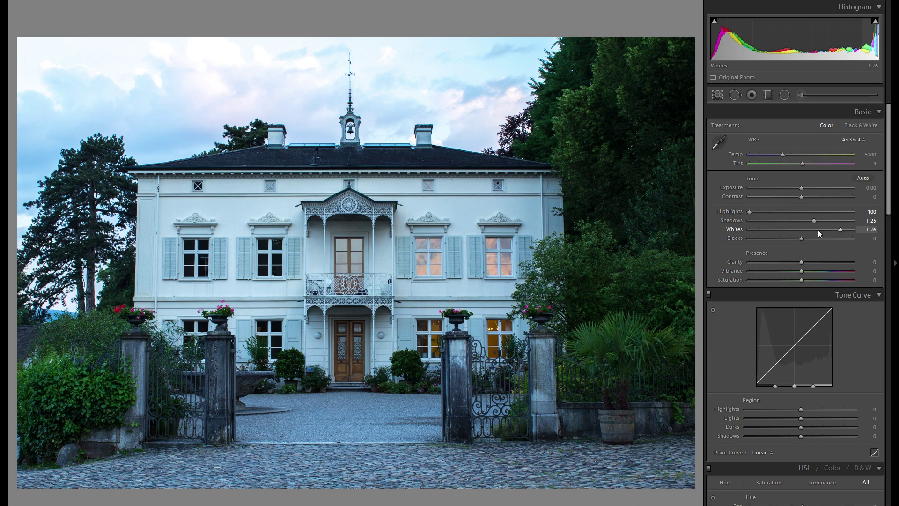
left_click_drag(816, 230, 816, 230)
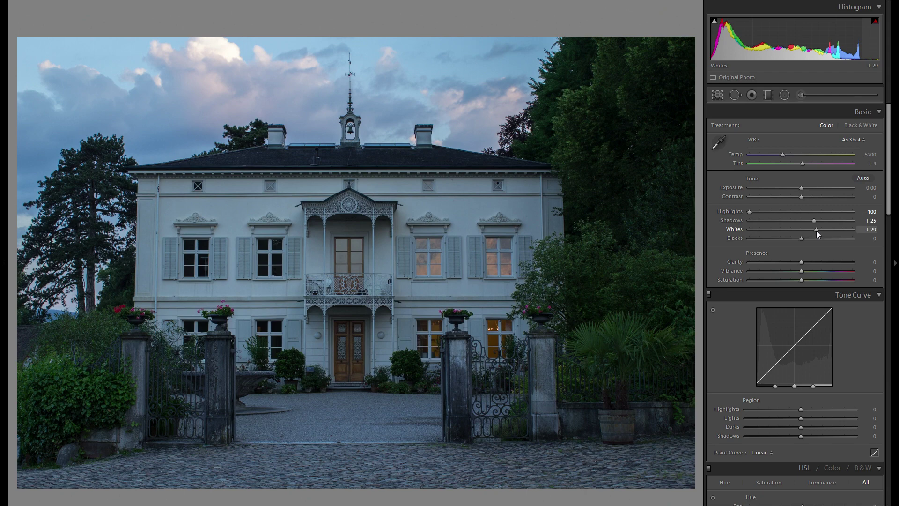
double_click(737, 230)
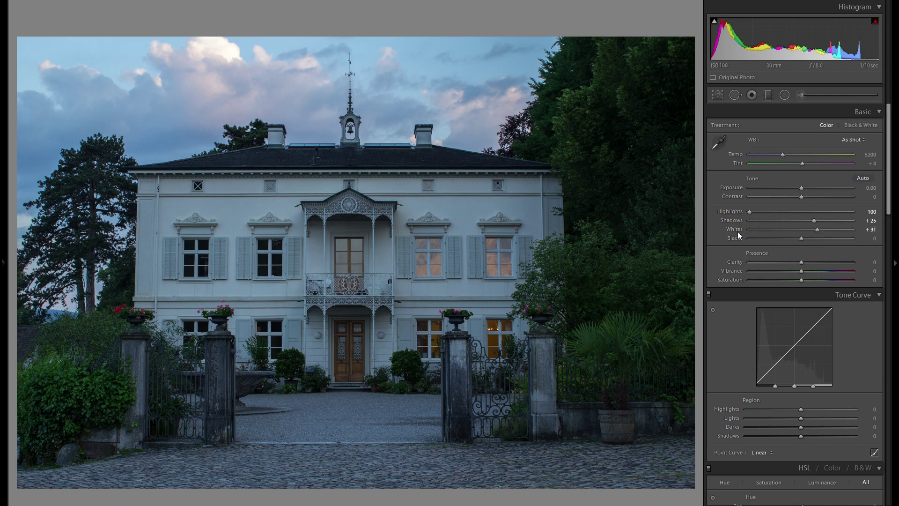
key("ctrl+z")
Step: Set the photo's Blacks to −10 and Contrast to +17
left_click_drag(802, 238, 830, 241)
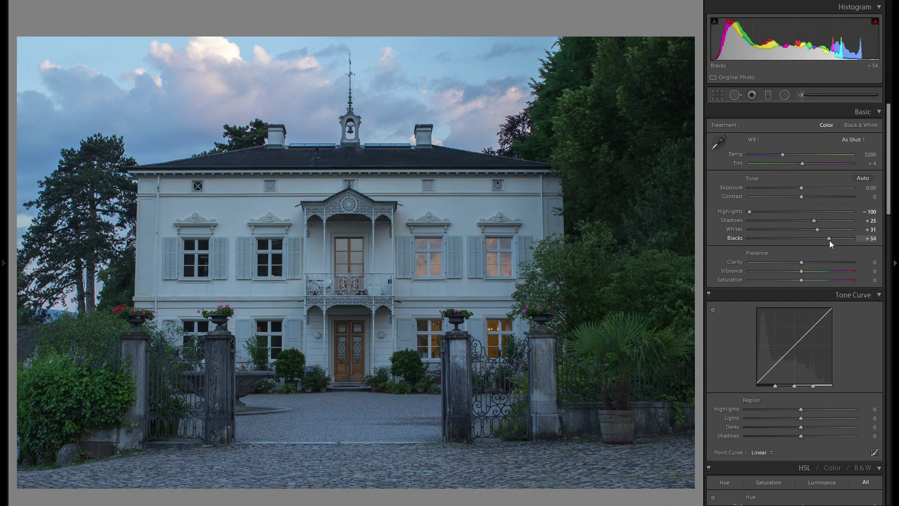
left_click_drag(829, 240, 797, 241)
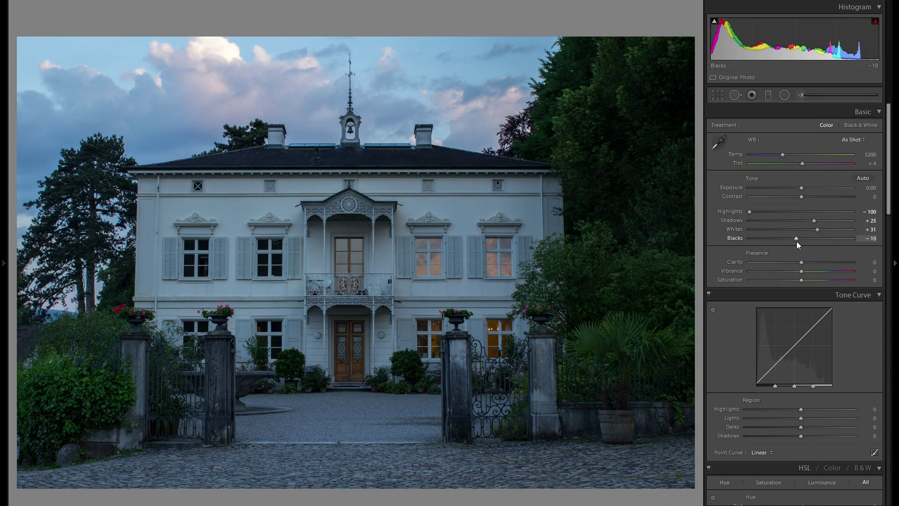
mouse_move(804, 198)
left_mouse_down()
mouse_move(823, 196)
mouse_move(771, 195)
mouse_move(811, 197)
left_mouse_up()
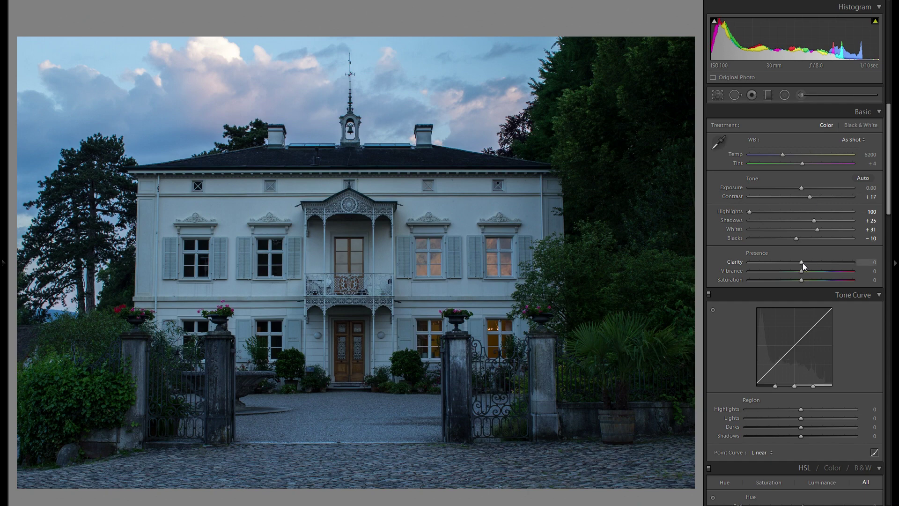
Step: Try positive and negative Clarity on the photo and settle on a value of −15
mouse_move(803, 263)
left_mouse_down()
mouse_move(775, 264)
mouse_move(817, 263)
mouse_move(790, 260)
left_mouse_up()
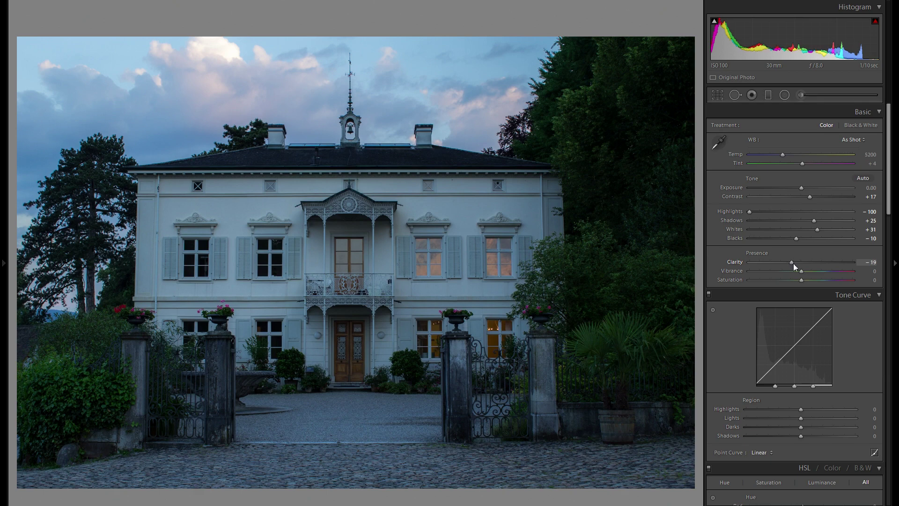
left_click(817, 262)
left_click_drag(819, 263, 821, 263)
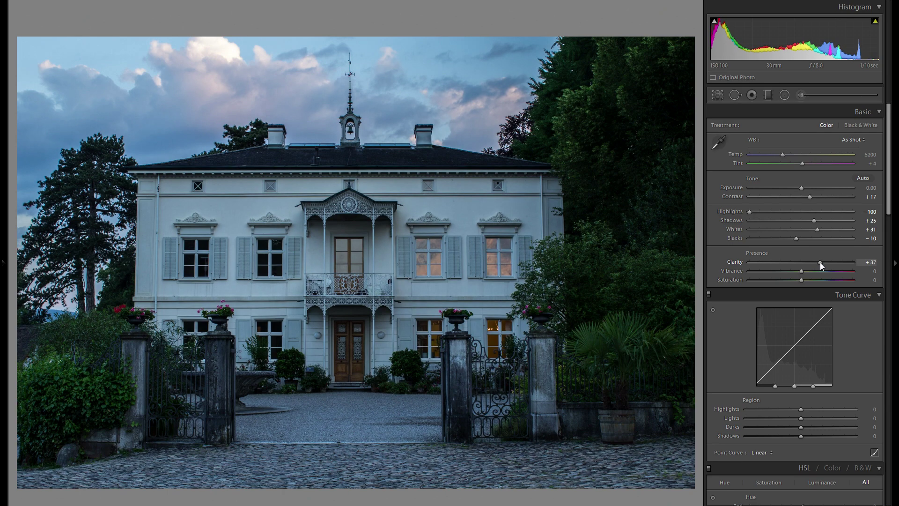
left_click_drag(819, 262, 795, 265)
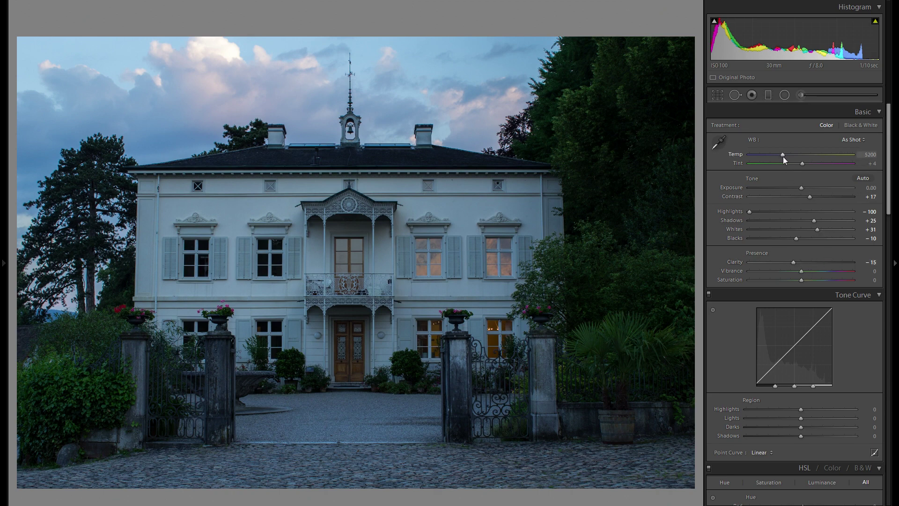
Step: Adjust the white balance to a temperature of 5529 and a tint of +13
mouse_move(784, 158)
left_mouse_down()
mouse_move(824, 158)
mouse_move(779, 158)
left_mouse_up()
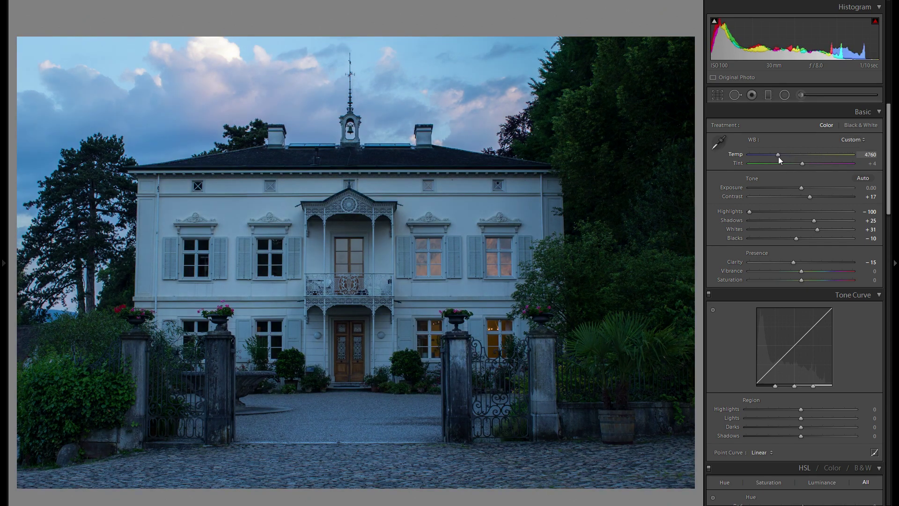
scroll(842, 322, "down", 10)
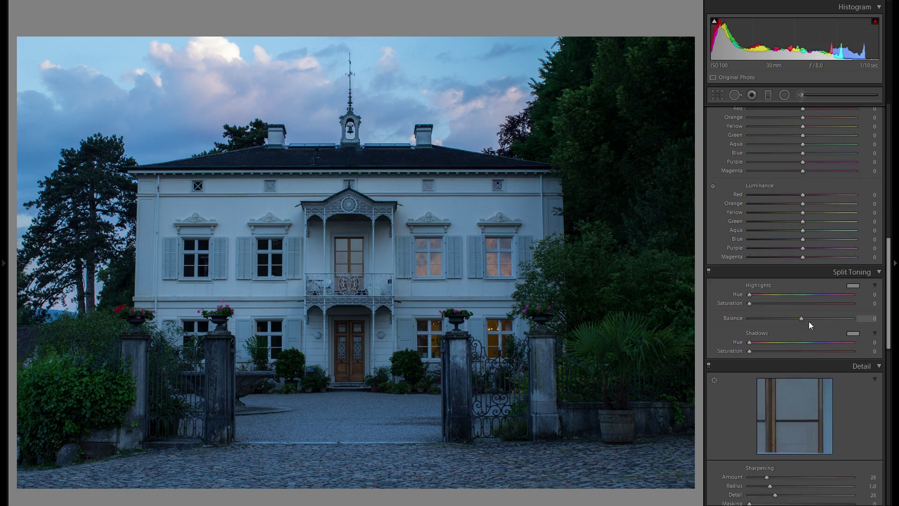
scroll(861, 282, "up", 10)
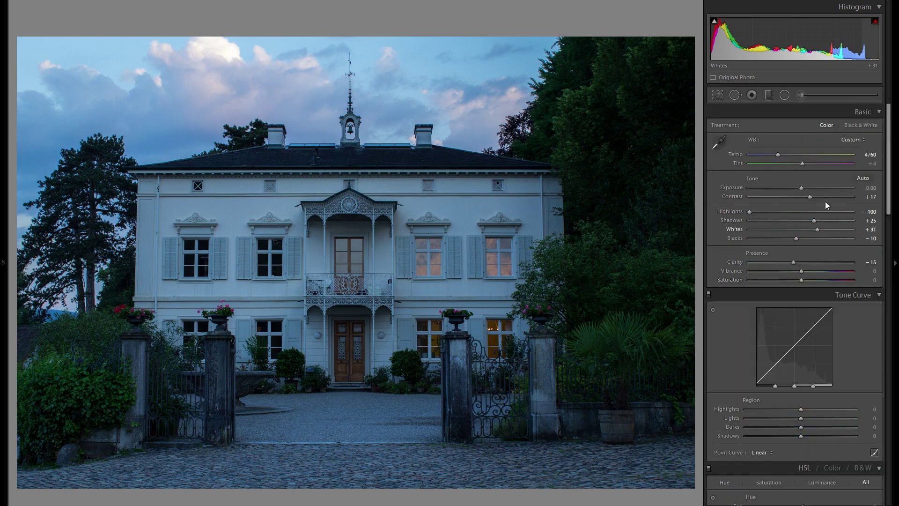
left_click_drag(780, 154, 805, 164)
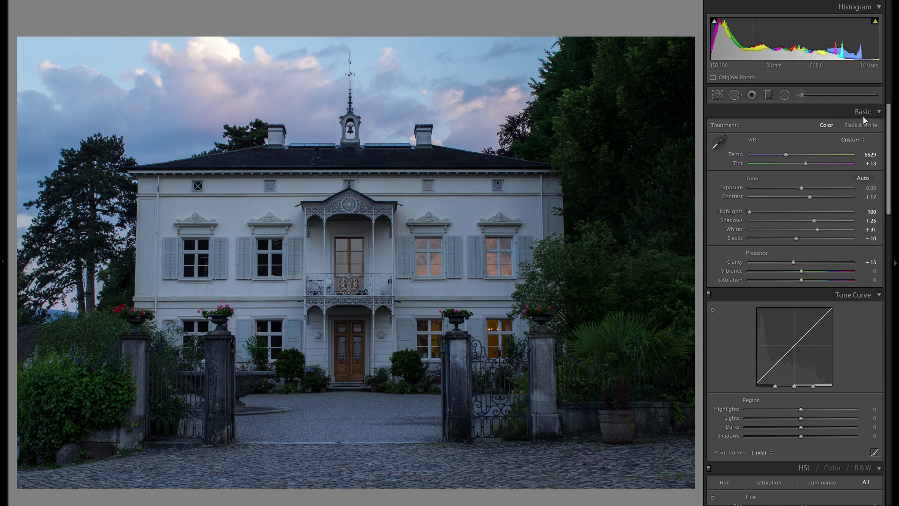
Step: Boost the photo's colors by setting Vibrance to +8 and Saturation to +17
left_click(822, 271)
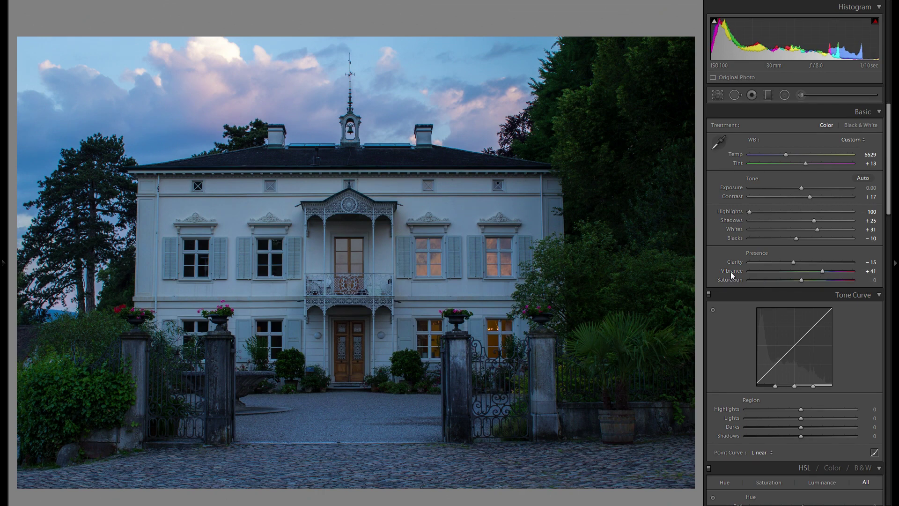
double_click(732, 274)
left_click(817, 281)
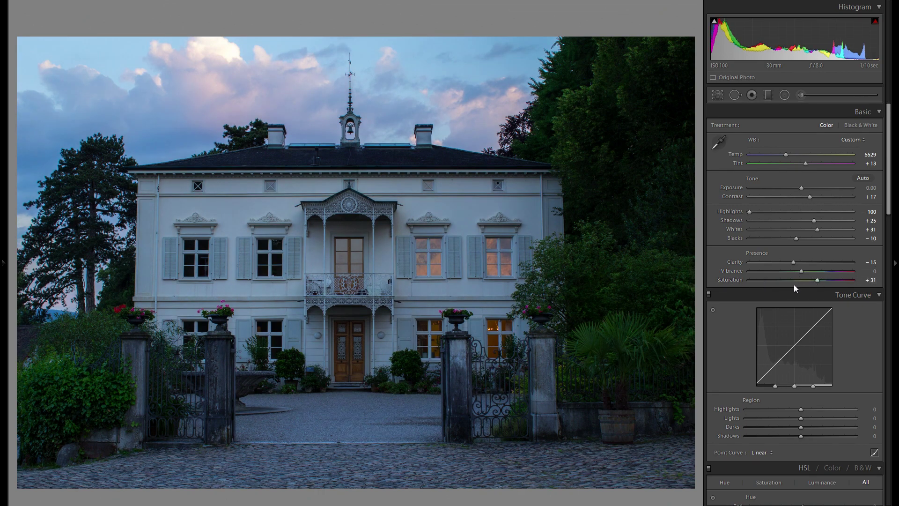
left_click_drag(813, 282, 805, 276)
left_click_drag(811, 280, 810, 280)
Step: Compare the original and edited photo side by side, and return to the single-image view
scroll(802, 266, "down", 3)
scroll(810, 269, "up", 3)
key("y")
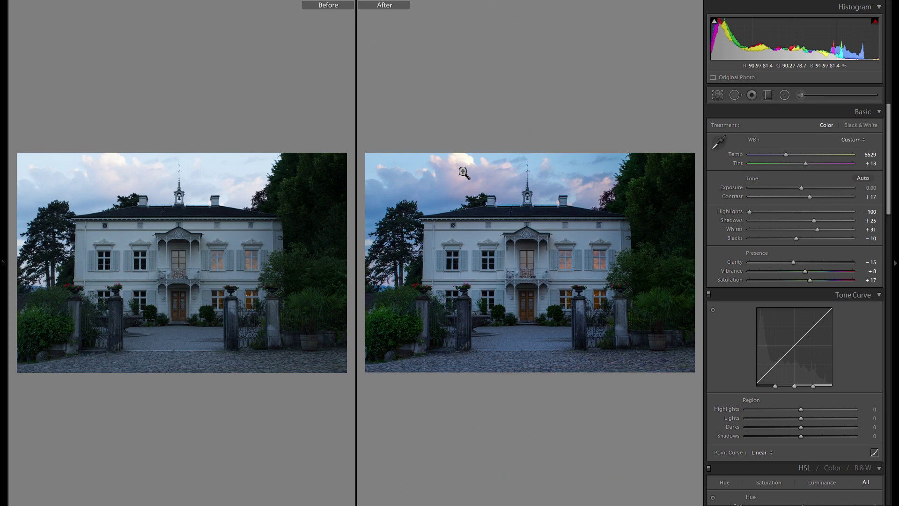
key("y")
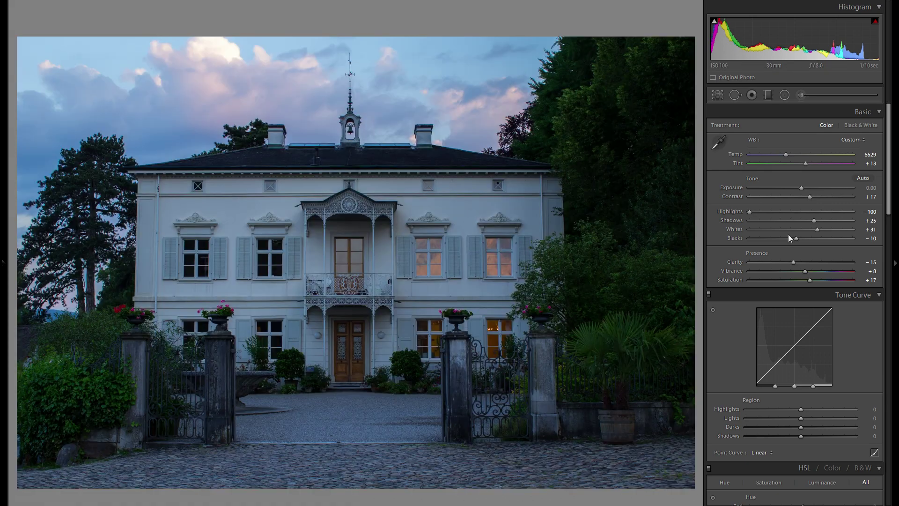
Step: Brighten the Highlights region of the Tone Curve to +23
scroll(788, 239, "down", 3)
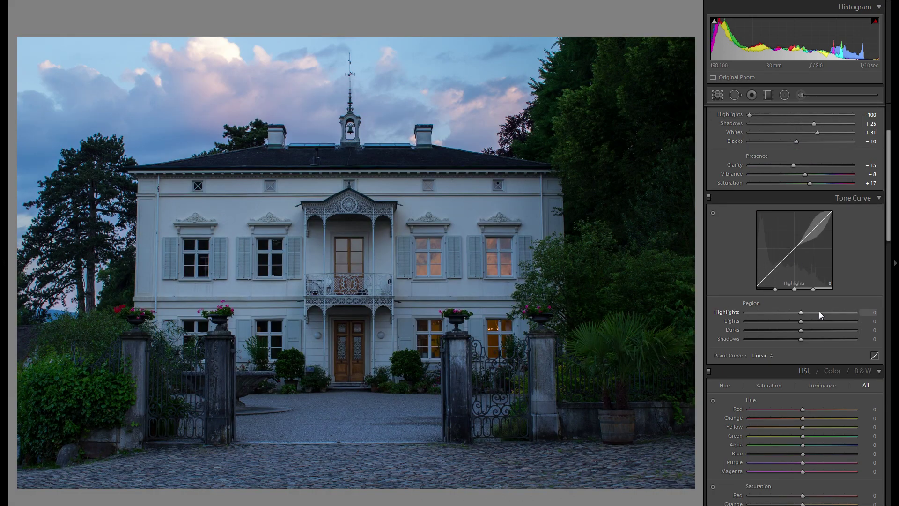
left_click_drag(821, 313, 813, 314)
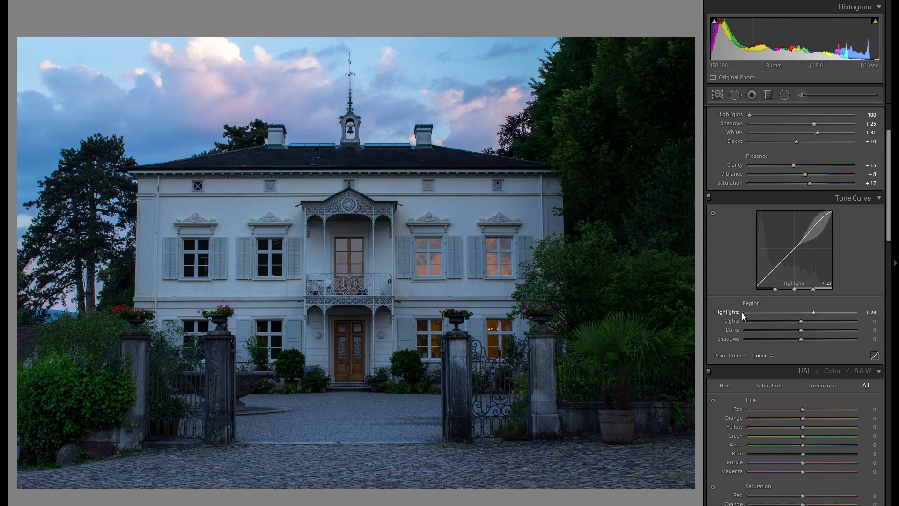
Step: Reset the Highlights region of the Tone Curve to 0 and review the Basic Highlights adjustment
mouse_move(796, 313)
left_mouse_down()
mouse_move(772, 313)
mouse_move(813, 311)
left_mouse_up()
double_click(724, 312)
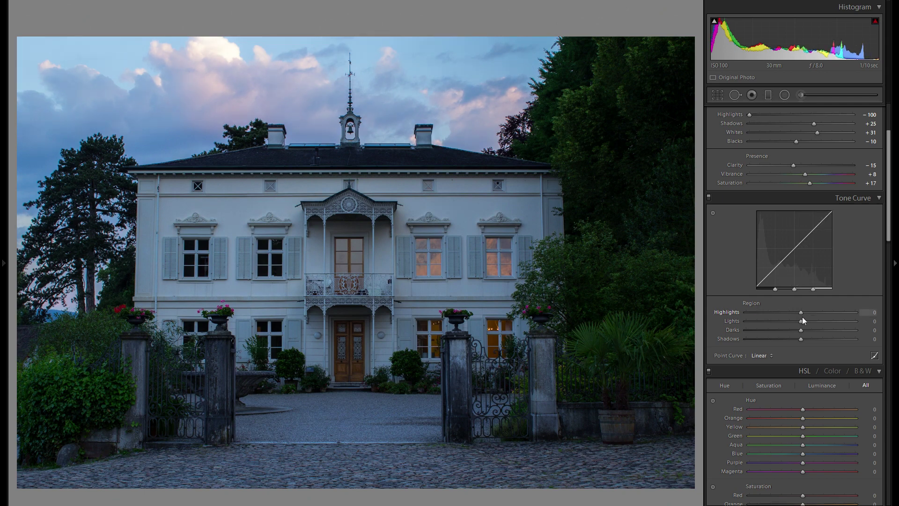
scroll(802, 316, "up", 3)
left_click_drag(795, 212, 750, 212)
scroll(828, 290, "down", 3)
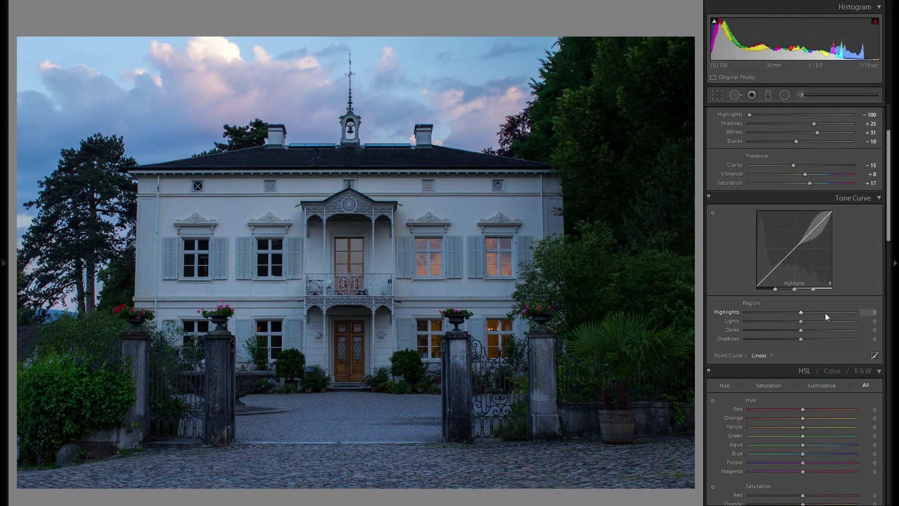
Step: Set the Tone Curve's Highlights region to +38 and its Lights region to -16
left_click_drag(825, 313, 824, 314)
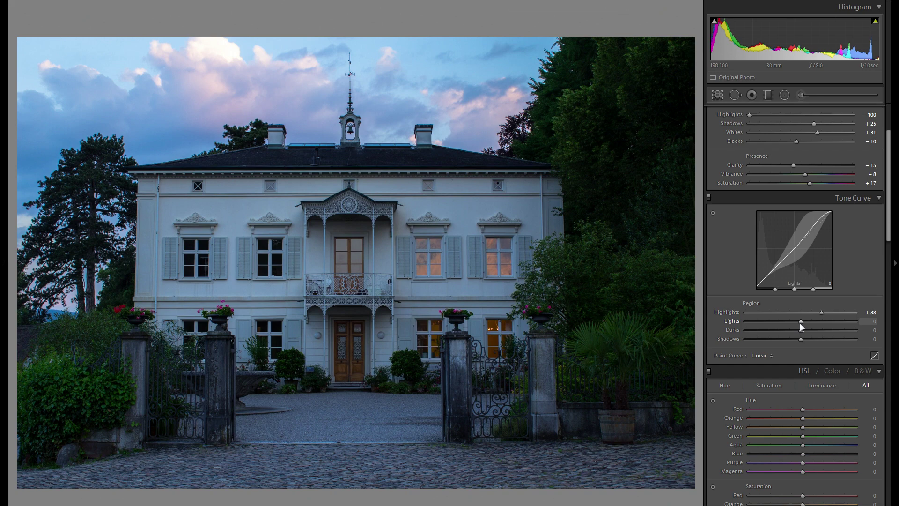
left_click_drag(800, 321, 793, 320)
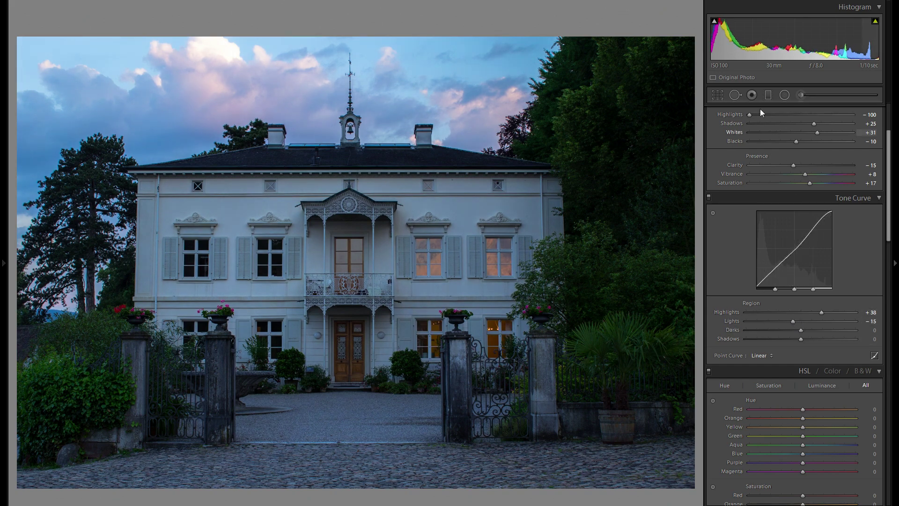
scroll(761, 111, "up", 3)
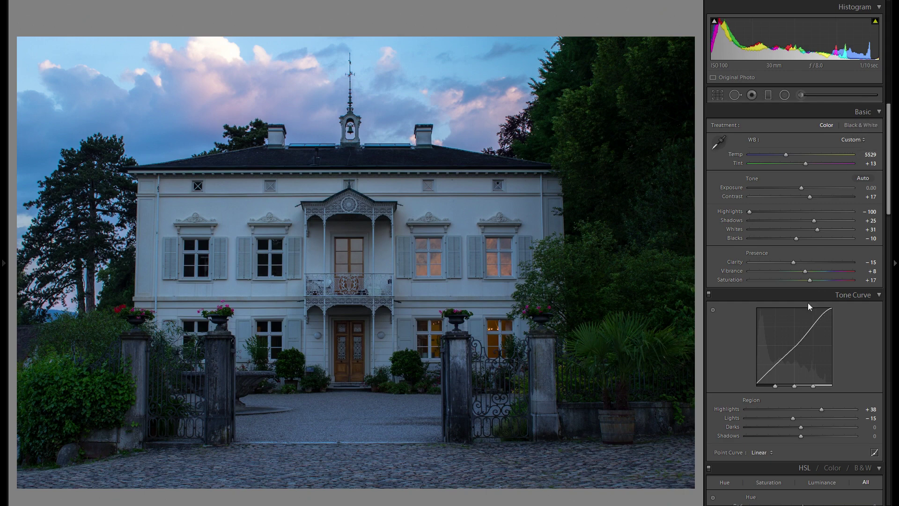
scroll(810, 299, "down", 3)
mouse_move(796, 323)
left_mouse_down()
mouse_move(804, 323)
mouse_move(786, 321)
mouse_move(805, 322)
mouse_move(791, 323)
left_mouse_up()
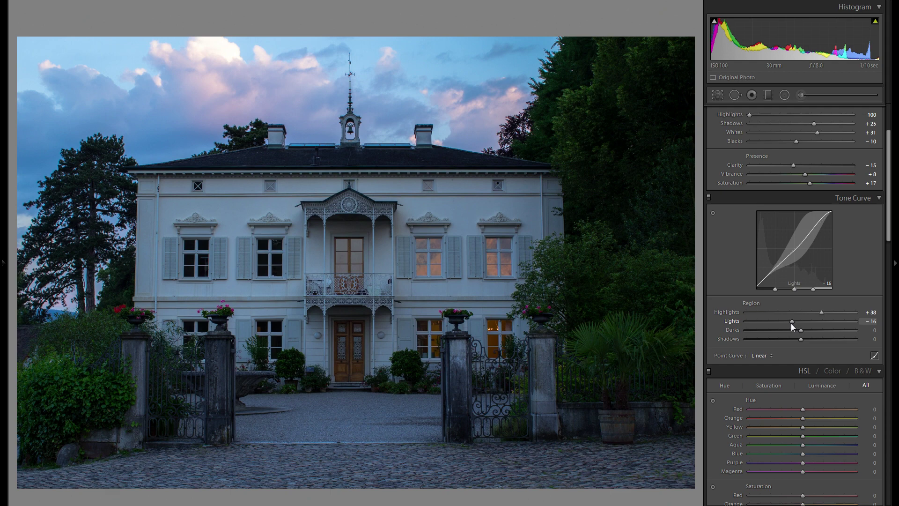
Step: Try darkening the Tone Curve's Darks region to -15, reset it to 0, and lower the Shadows region to -4
mouse_move(801, 330)
left_mouse_down()
mouse_move(783, 333)
mouse_move(809, 334)
mouse_move(784, 334)
mouse_move(794, 337)
left_mouse_up()
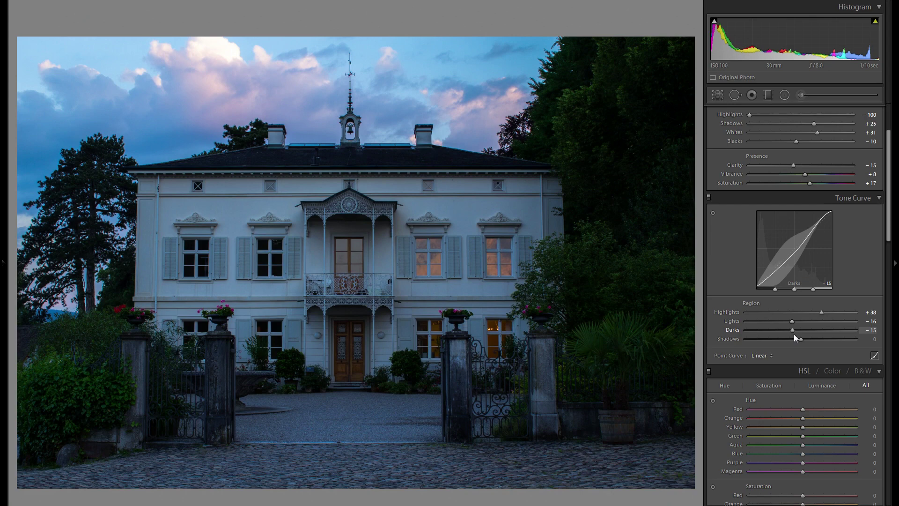
double_click(794, 333)
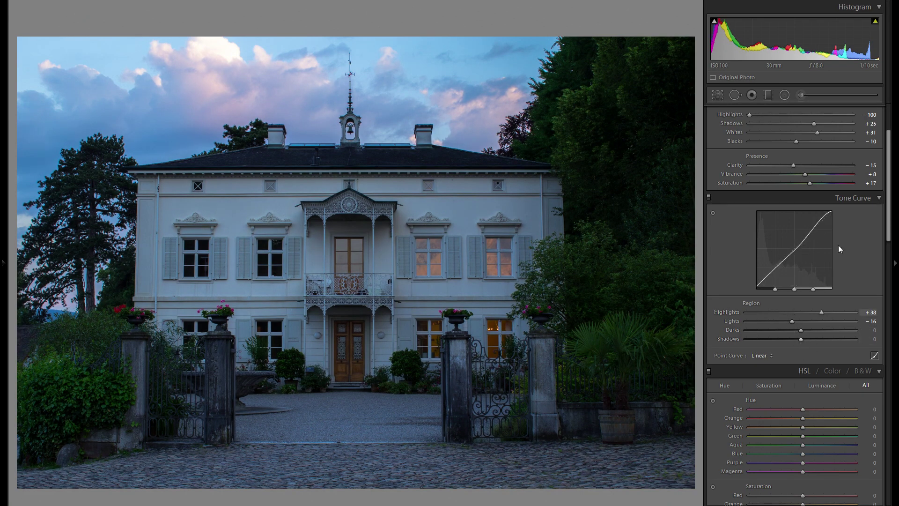
mouse_move(801, 339)
left_mouse_down()
mouse_move(747, 346)
mouse_move(809, 345)
mouse_move(800, 344)
left_mouse_up()
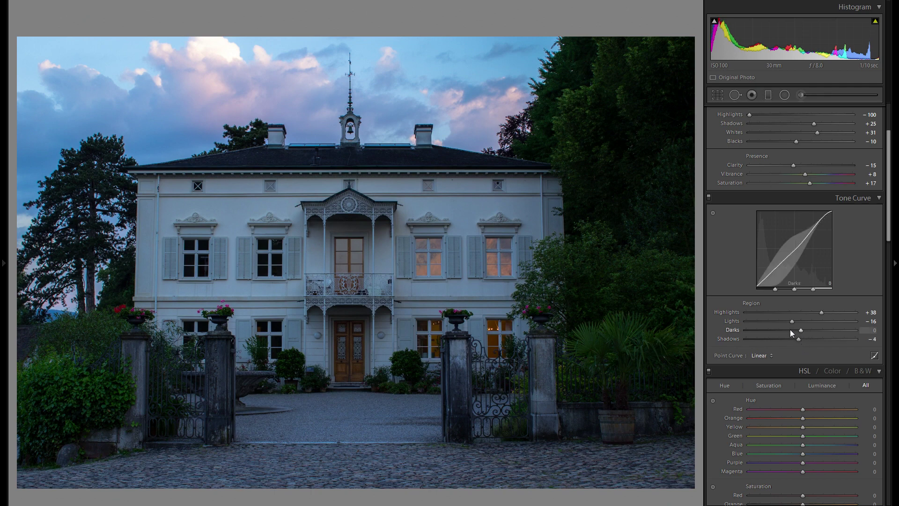
Step: Switch the Tone Curve adjustments off and on repeatedly to compare their effect on the photo, leaving them enabled
left_click(709, 197)
left_click(708, 198)
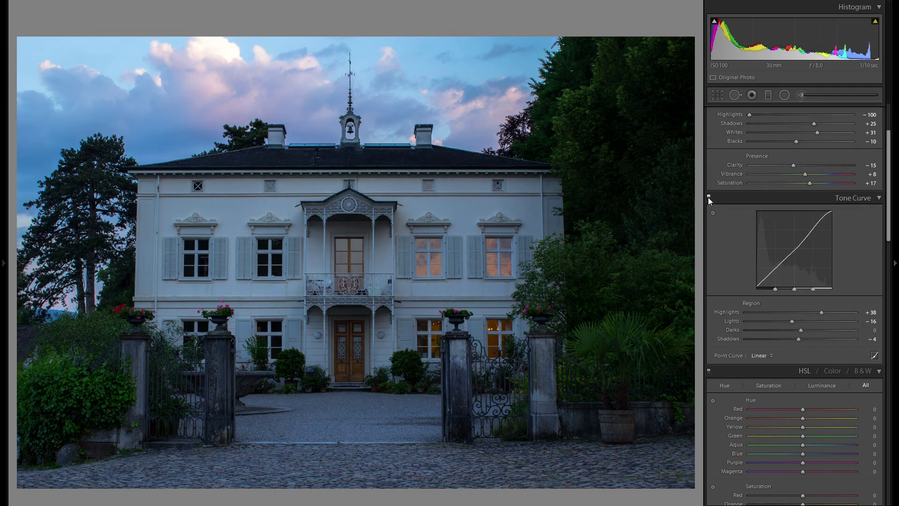
left_click(708, 198)
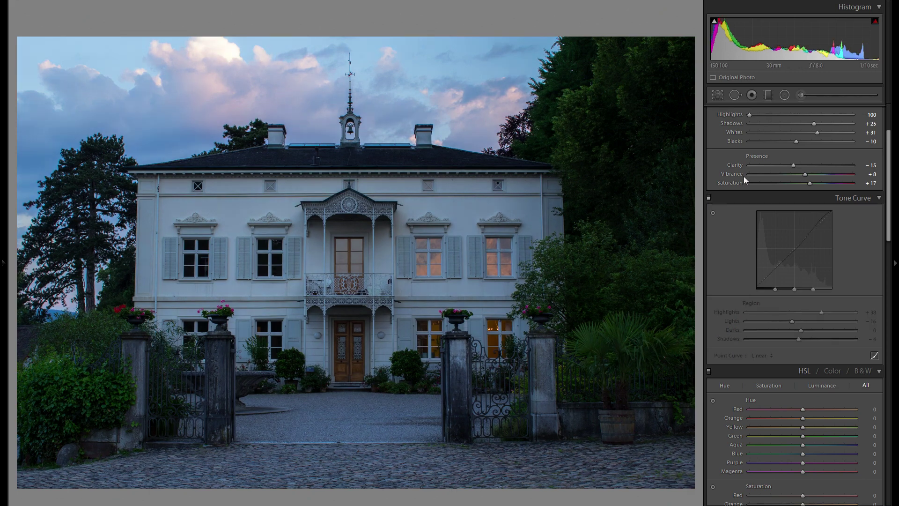
left_click(709, 197)
left_click(709, 198)
left_click(708, 198)
left_click(708, 197)
left_click(709, 198)
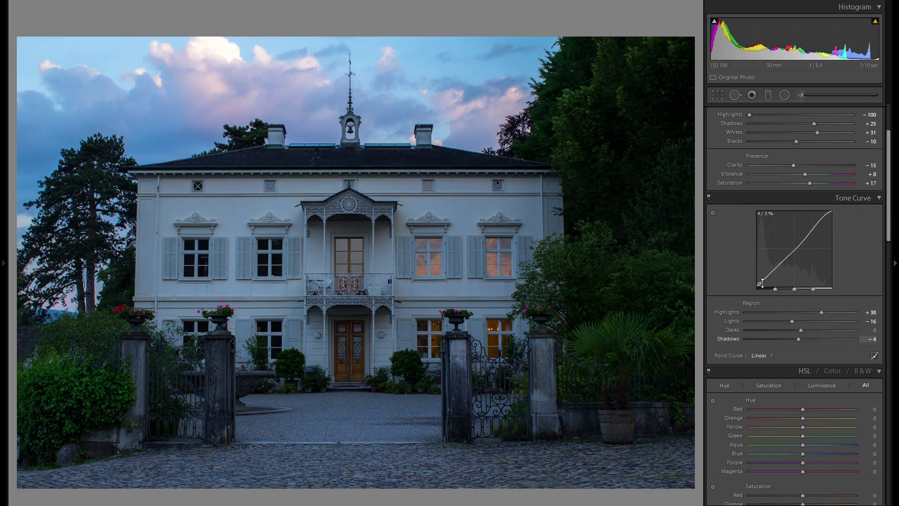
Step: Try warming the whole photo with a white balance temperature of 7475, and undo the change
scroll(765, 290, "down", 3)
scroll(791, 310, "down", 3)
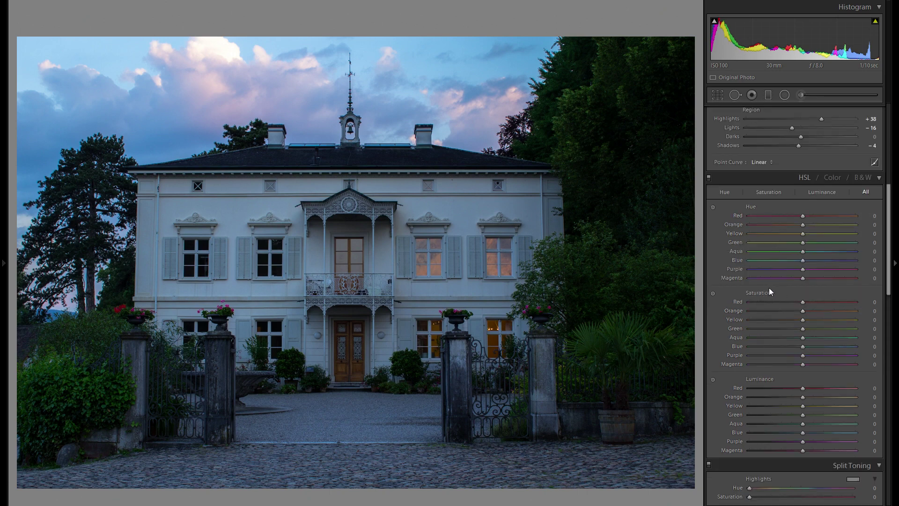
scroll(796, 300, "down", 3)
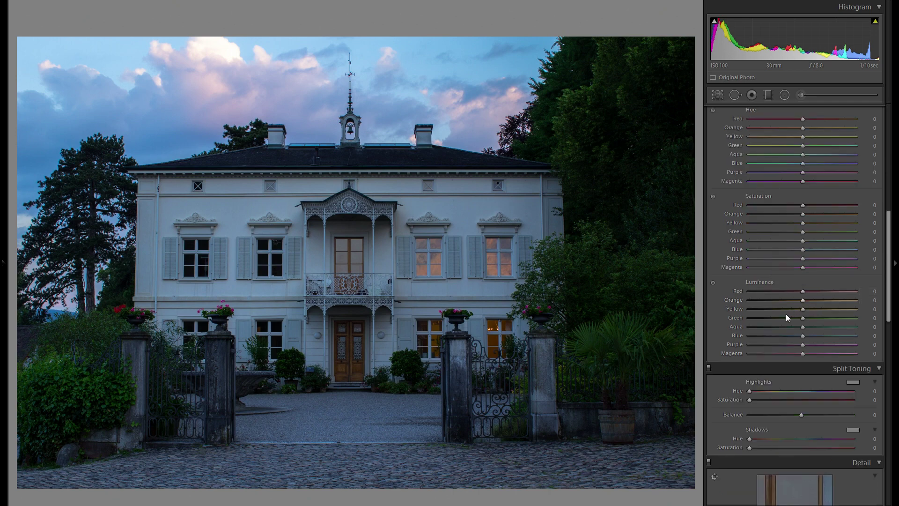
scroll(772, 322, "down", 3)
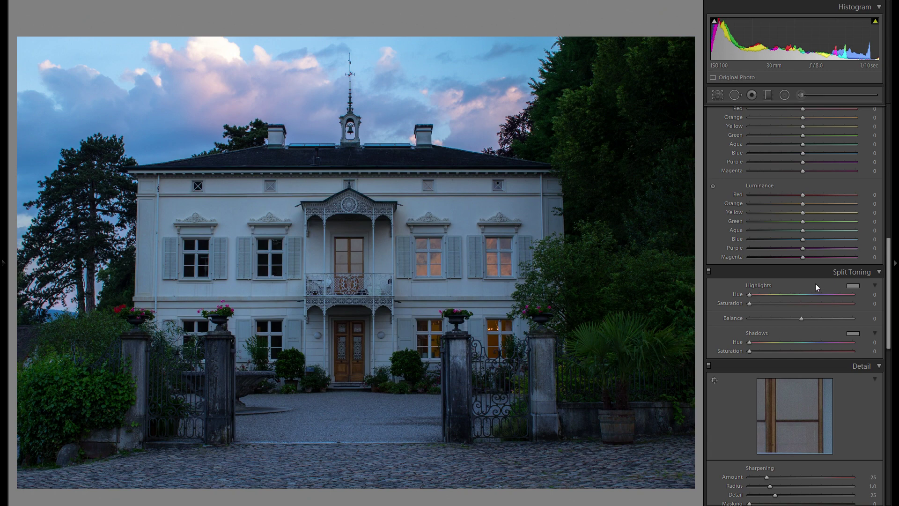
scroll(815, 285, "up", 10)
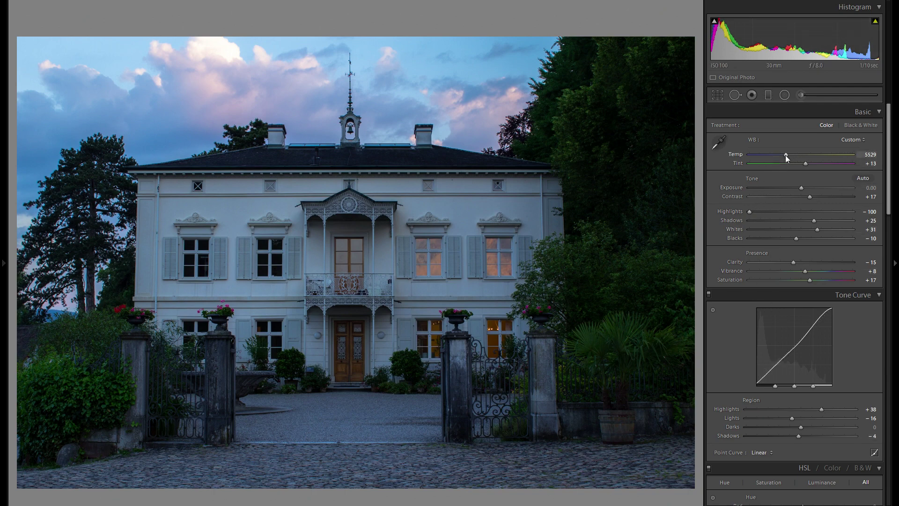
left_click_drag(785, 156, 805, 156)
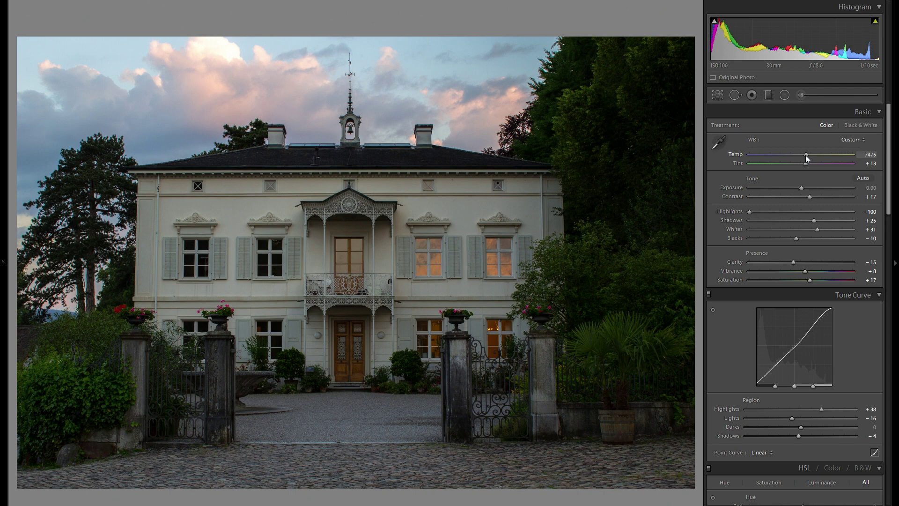
key("ctrl+z")
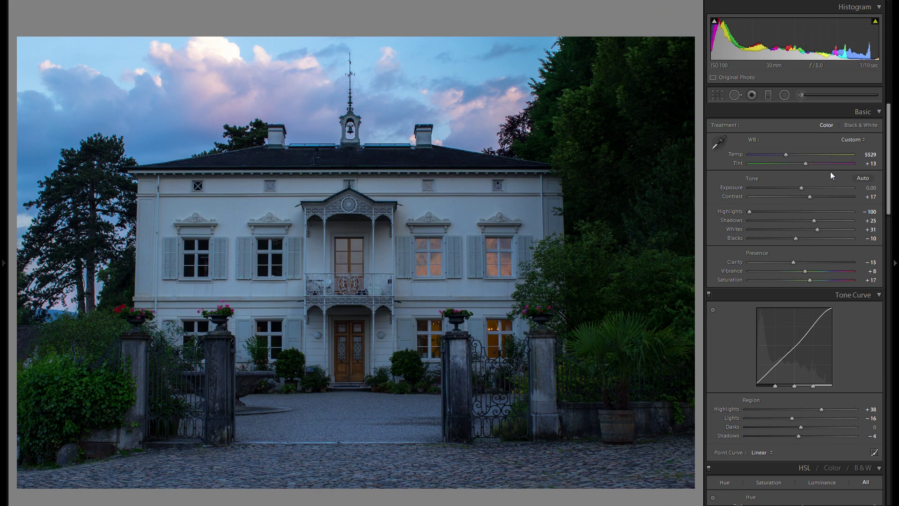
Step: Tint the Split Toning highlights a warm yellow with a hue of 48 and a saturation of 49
scroll(816, 267, "down", 10)
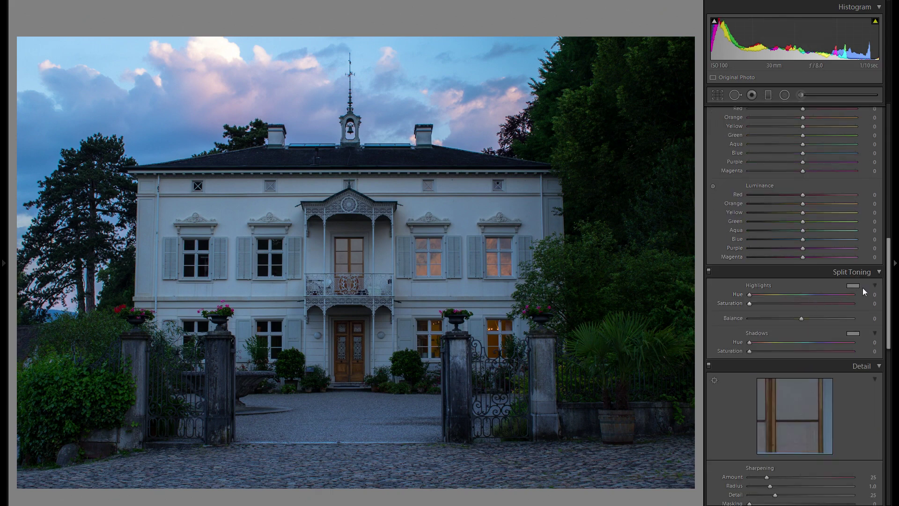
left_click(856, 286)
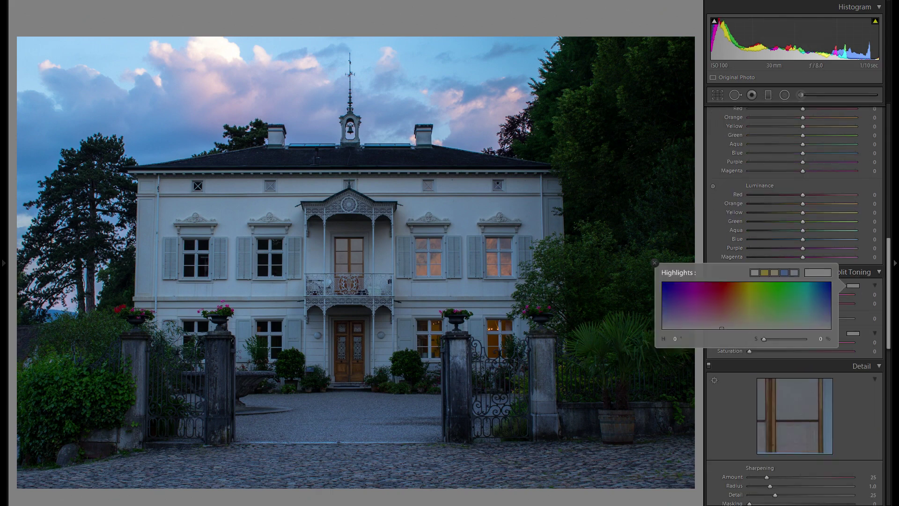
left_click(741, 306)
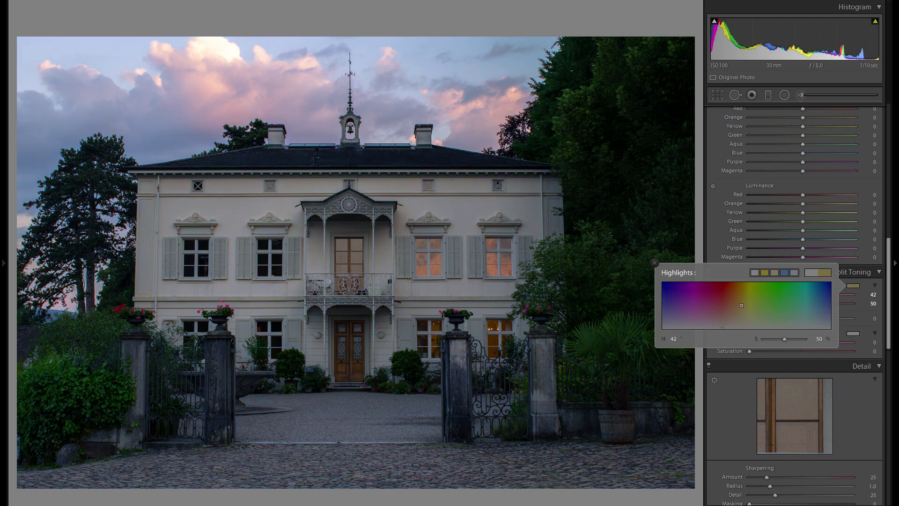
left_click_drag(740, 306, 739, 302)
left_click_drag(739, 302, 744, 285)
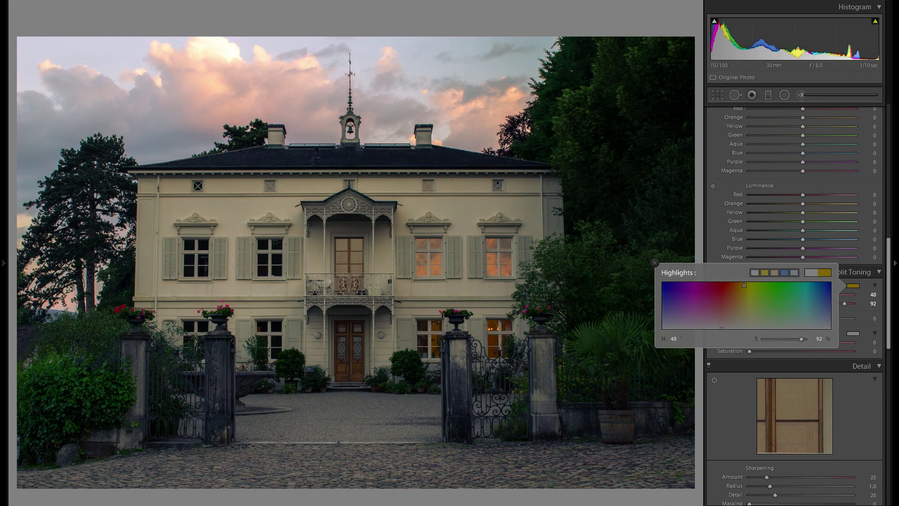
left_click_drag(744, 286, 744, 305)
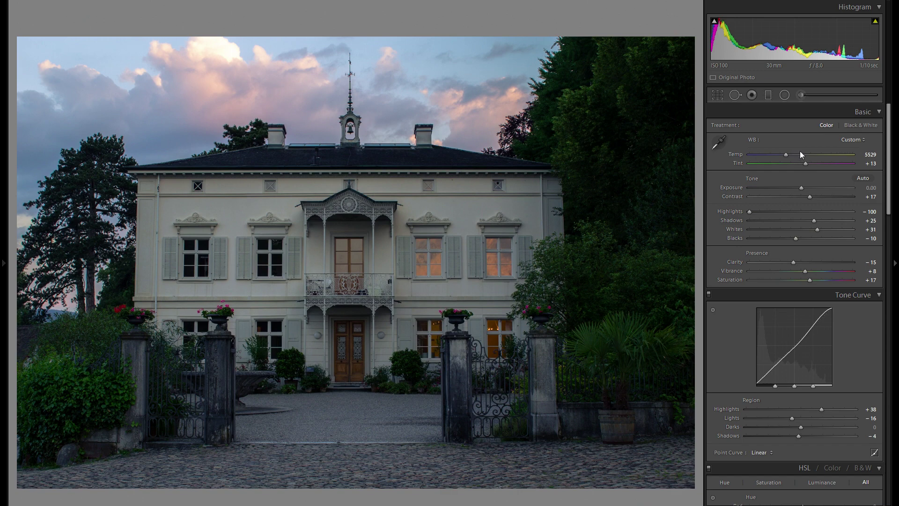
Step: Change the Split Toning highlights color to a warm orange with hue 41 and saturation 61
scroll(824, 335, "down", 10)
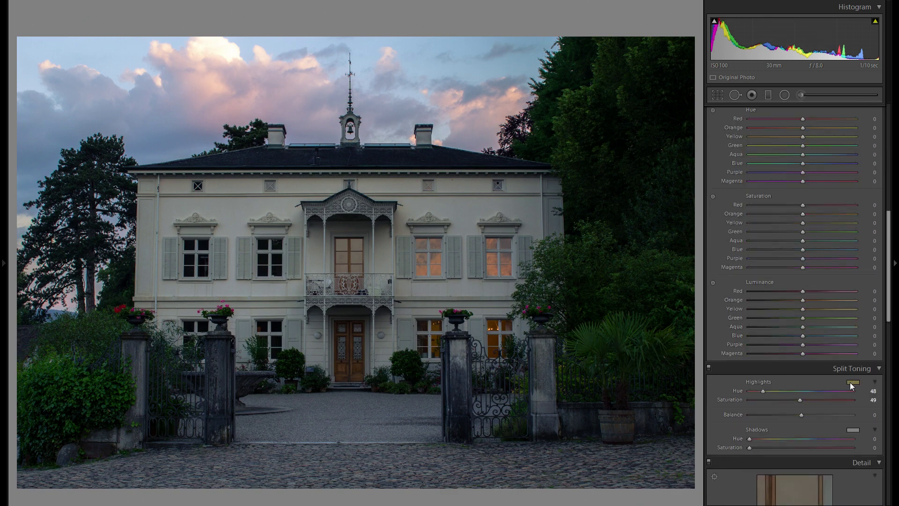
left_click(853, 382)
left_click(819, 386)
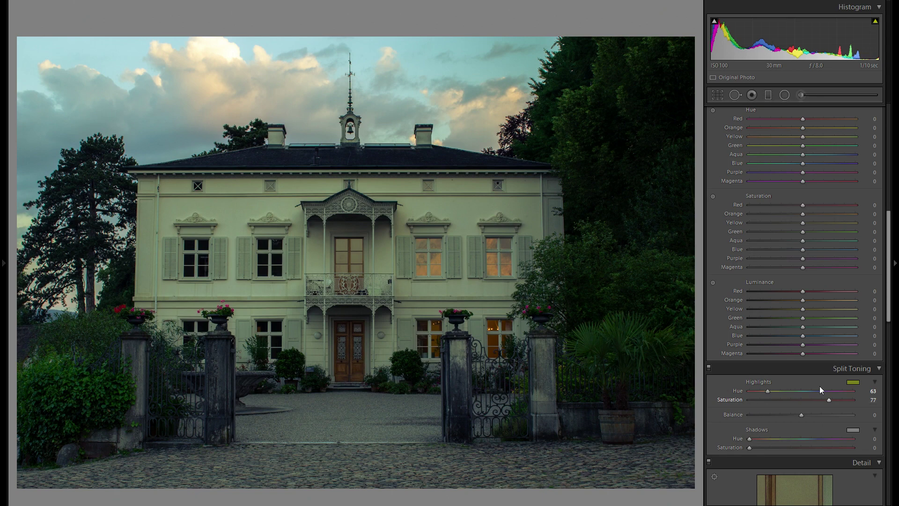
left_click(852, 383)
mouse_move(751, 389)
left_mouse_down()
mouse_move(734, 393)
mouse_move(734, 384)
mouse_move(741, 383)
mouse_move(741, 425)
left_mouse_up()
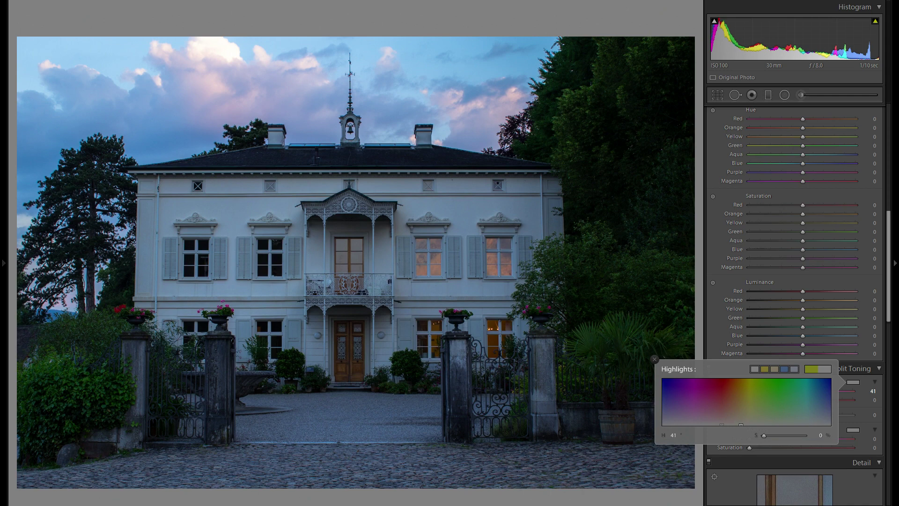
mouse_move(741, 424)
left_mouse_down()
mouse_move(741, 379)
mouse_move(740, 394)
left_mouse_up()
scroll(795, 277, "down", 3)
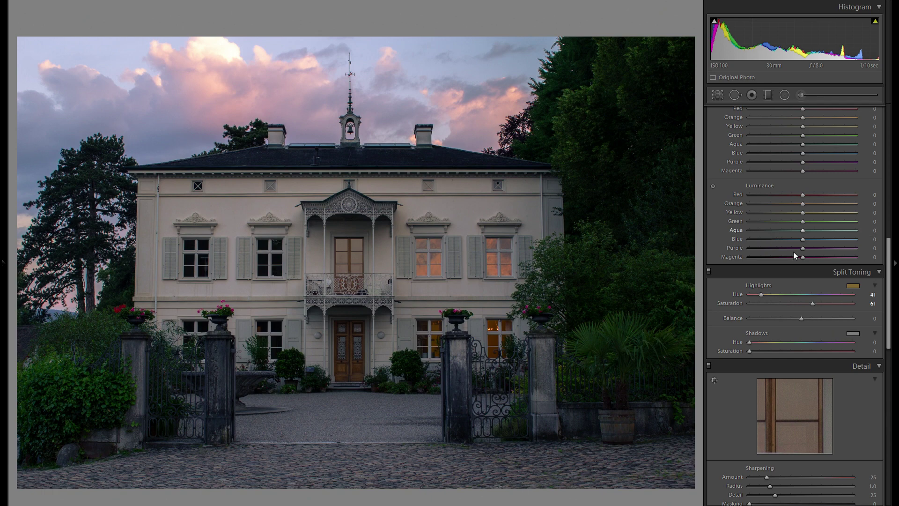
Step: Tint the Split Toning shadows a subtle blue with hue 219 and saturation 8
left_click(854, 335)
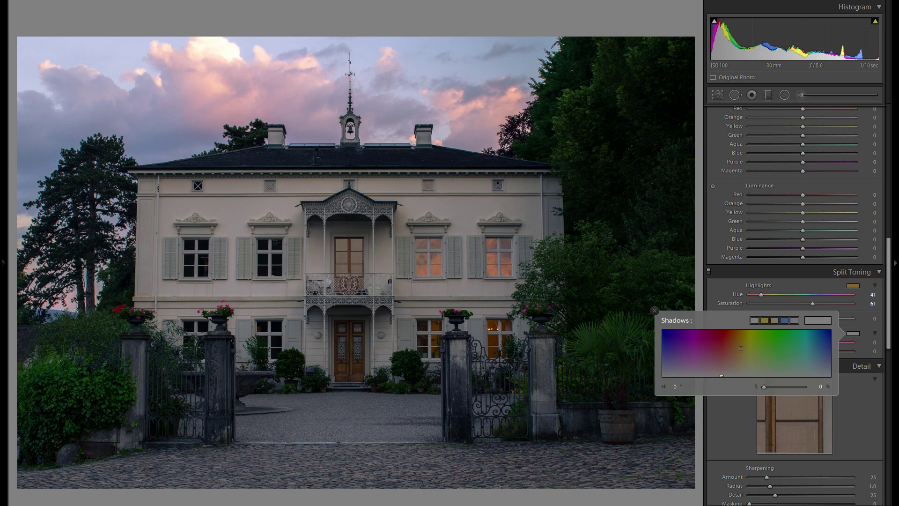
mouse_move(702, 339)
left_mouse_down()
mouse_move(663, 354)
mouse_move(739, 341)
mouse_move(827, 346)
mouse_move(824, 373)
left_mouse_up()
left_click_drag(824, 374, 824, 372)
left_click(748, 277)
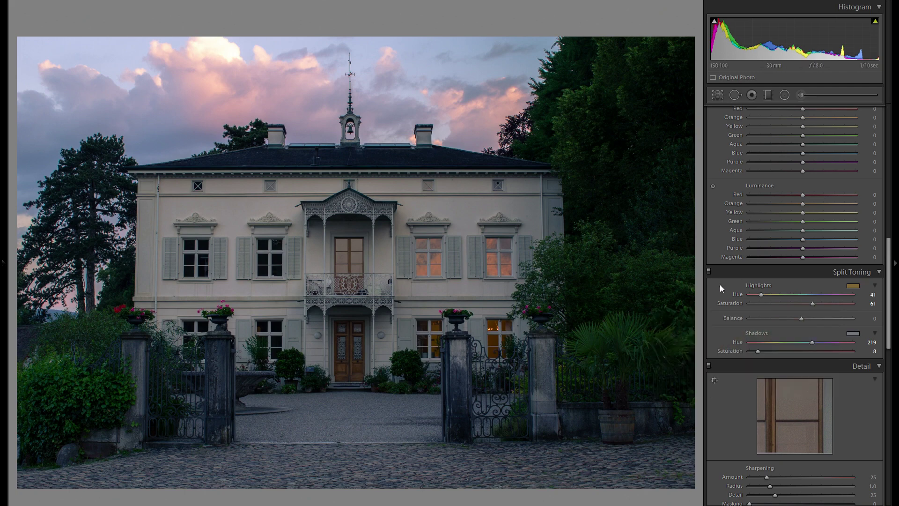
Step: Switch the Split Toning off and on to compare the photo with and without the tint, and review the Basic settings
left_click(709, 272)
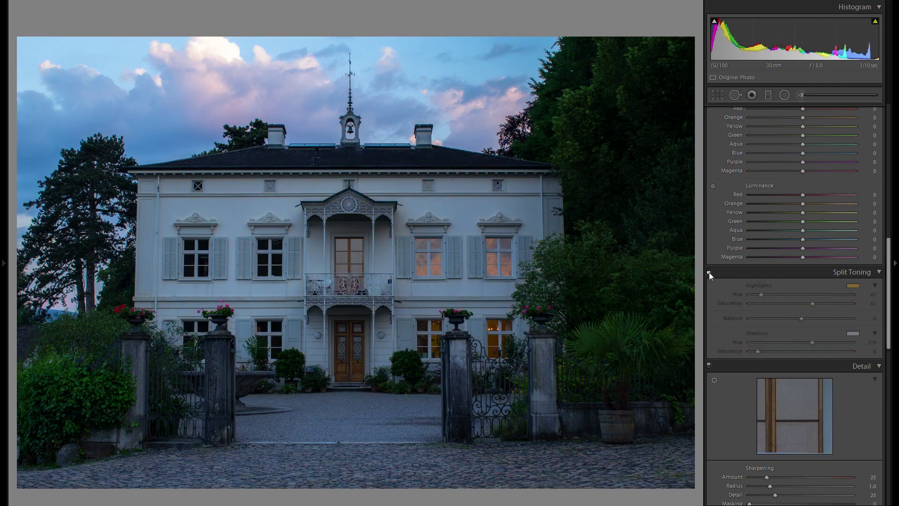
left_click(709, 272)
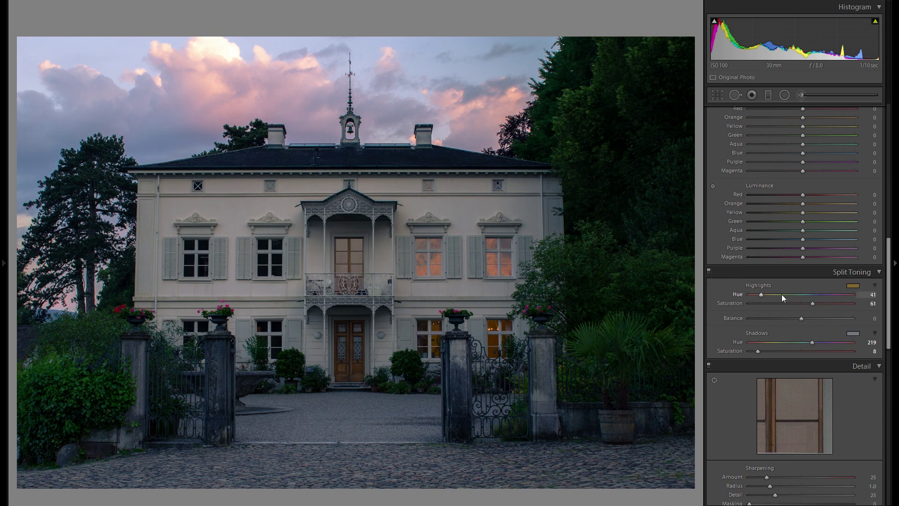
scroll(781, 294, "up", 10)
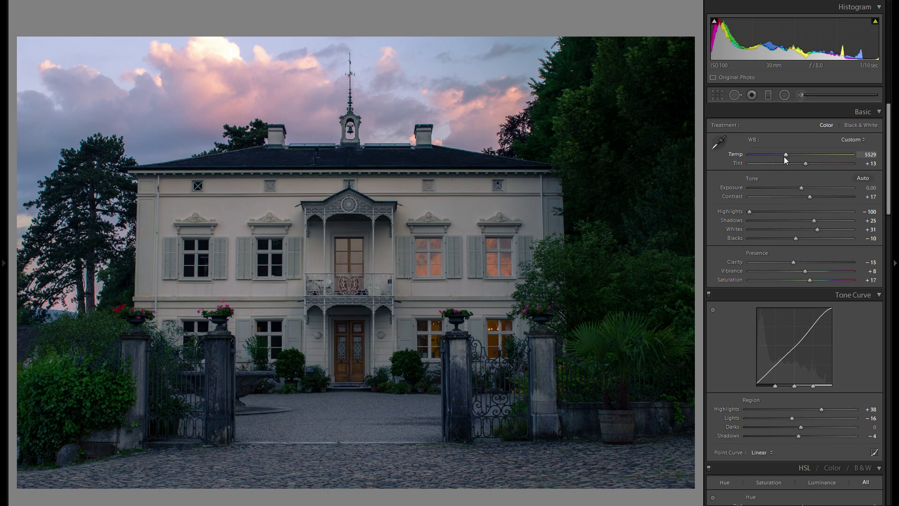
Step: Examine the fine detail and sharpness of the villa's facade, balcony, windows and front door at close range
scroll(786, 162, "down", 10)
scroll(795, 206, "down", 5)
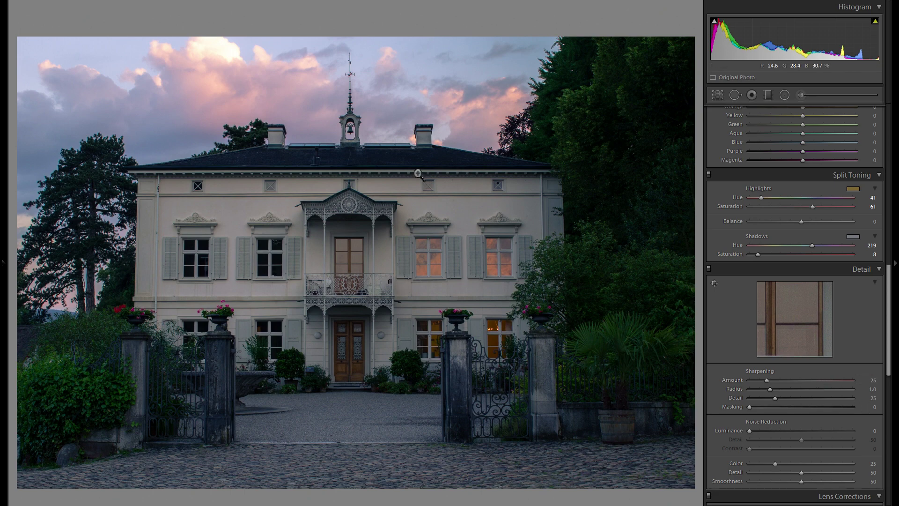
left_click(373, 178)
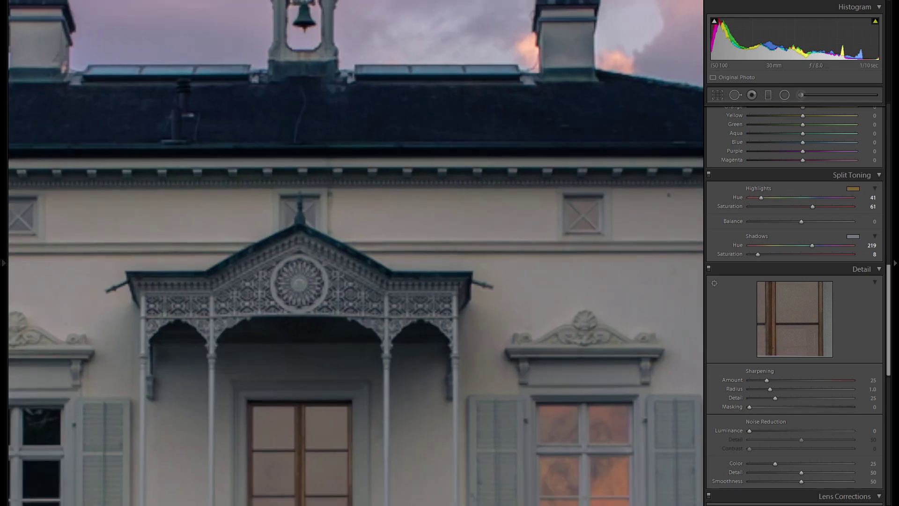
left_click_drag(382, 365, 570, 255)
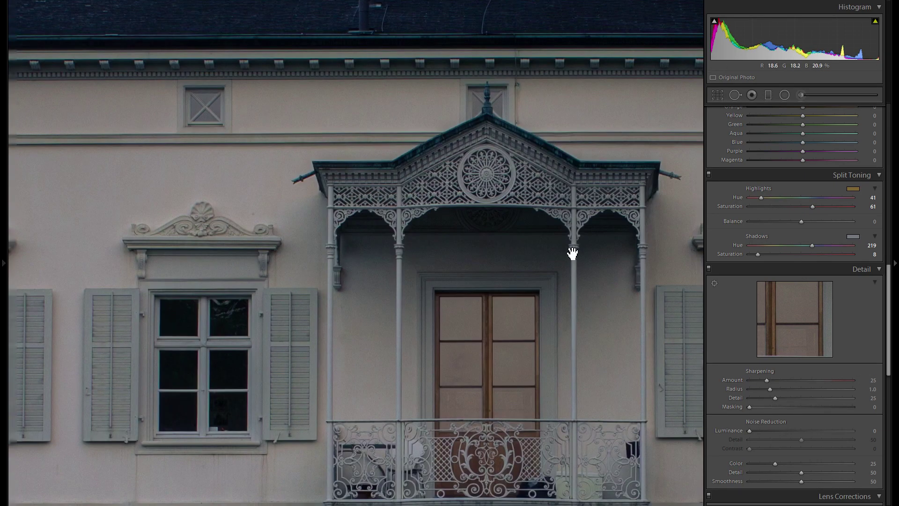
left_click(453, 345)
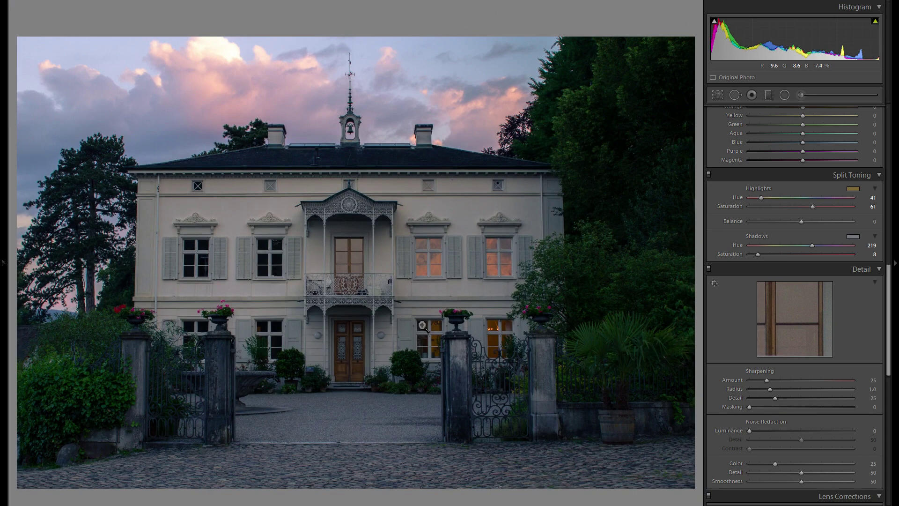
left_click(368, 179)
left_click_drag(387, 331, 423, 58)
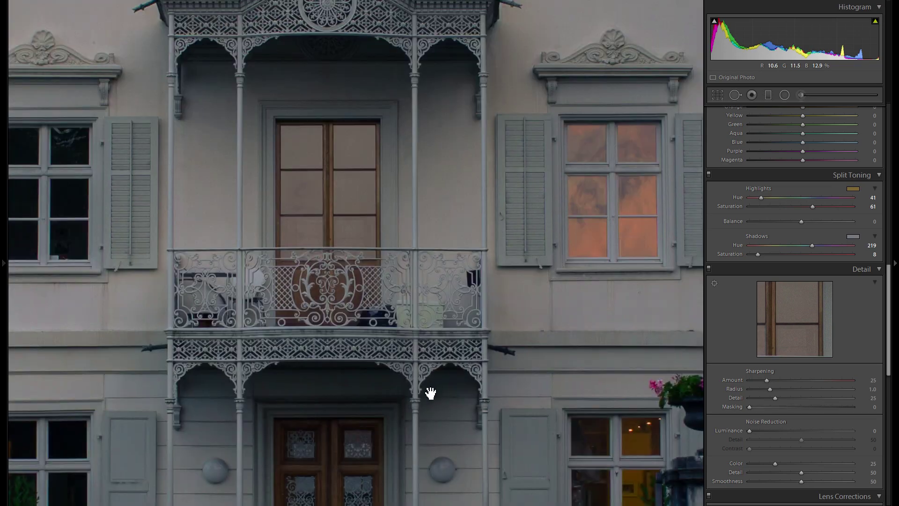
left_click_drag(395, 341, 464, 187)
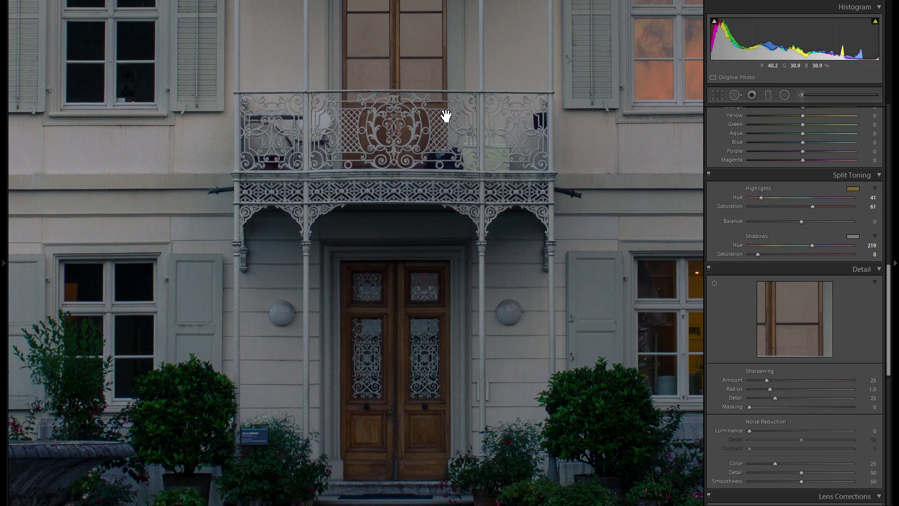
left_click_drag(397, 209, 302, 229)
left_click_drag(391, 148, 499, 167)
left_click_drag(461, 214, 484, 183)
mouse_move(516, 251)
left_mouse_down()
mouse_move(504, 187)
mouse_move(393, 190)
left_mouse_up()
mouse_move(476, 156)
left_mouse_down()
mouse_move(423, 247)
mouse_move(409, 303)
left_mouse_up()
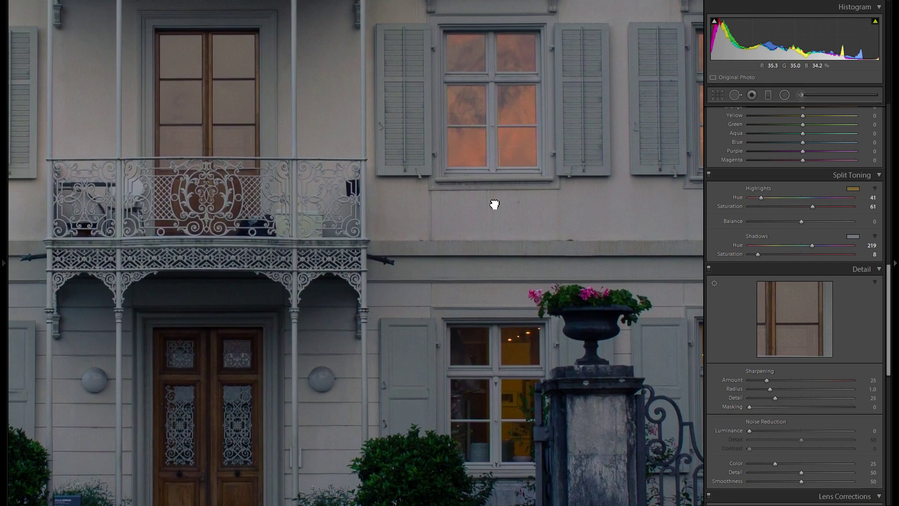
Step: Set the sharpening amount to 50 and check the result on the balcony, front door and entrance area
left_click_drag(469, 195, 535, 242)
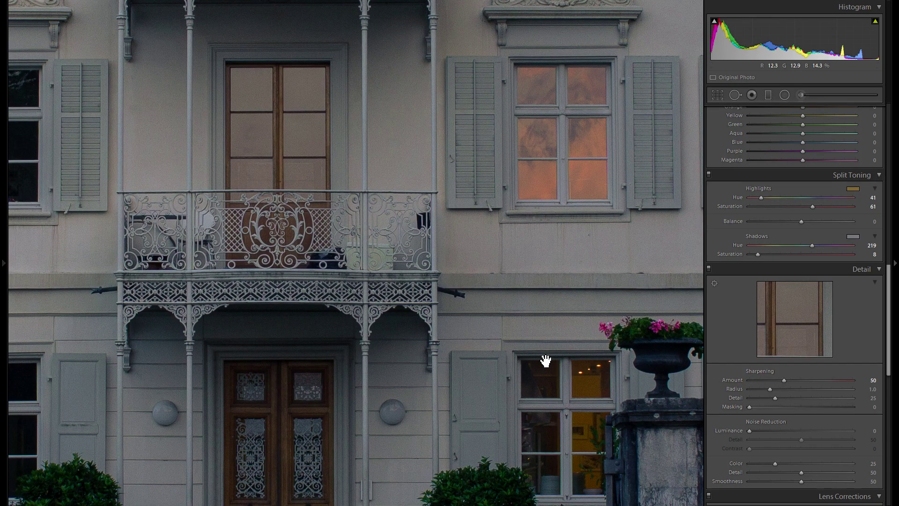
left_click_drag(386, 216, 481, 103)
left_click_drag(359, 273, 478, 243)
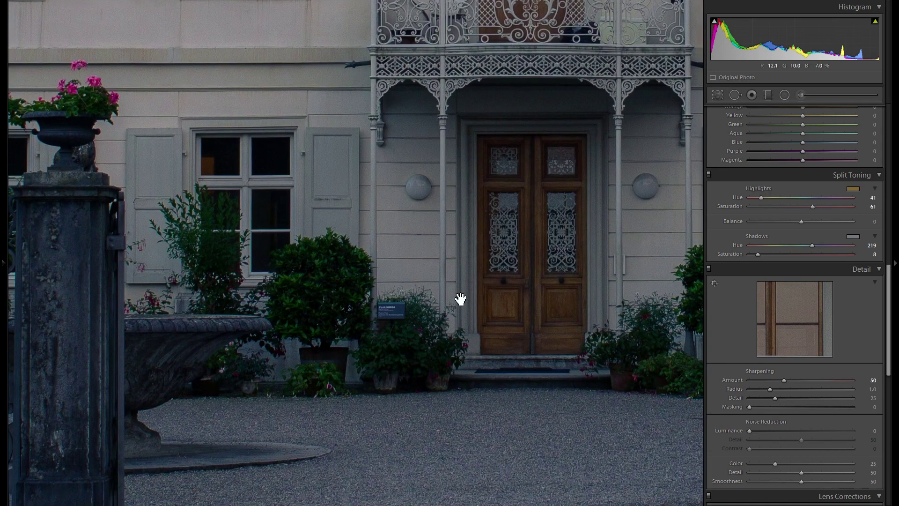
left_click_drag(449, 386, 361, 356)
left_click_drag(431, 286, 389, 395)
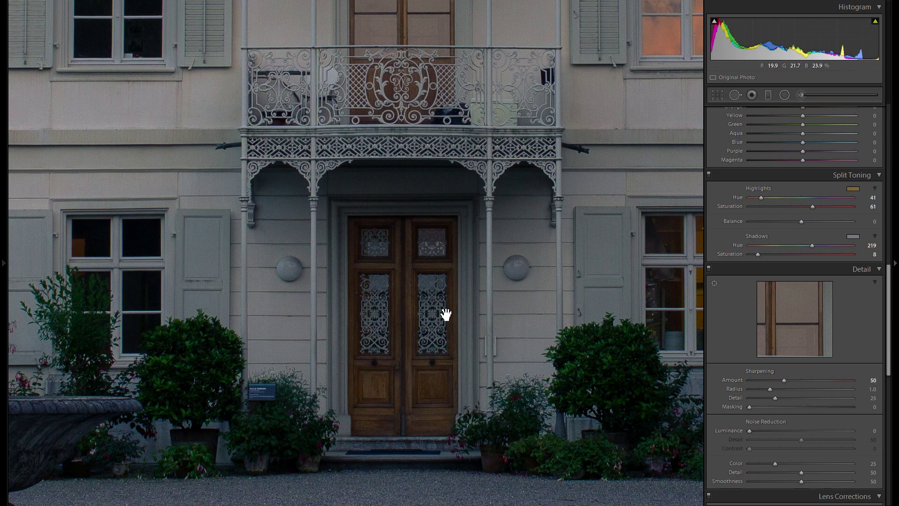
left_click(361, 279)
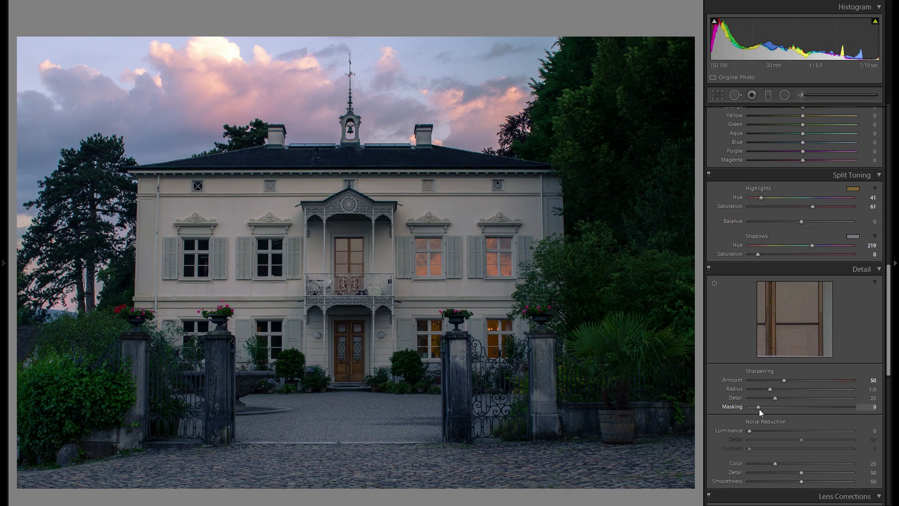
Step: Set the sharpening masking to 57, preview the mask and check the facade close up
left_click_drag(759, 409, 809, 409)
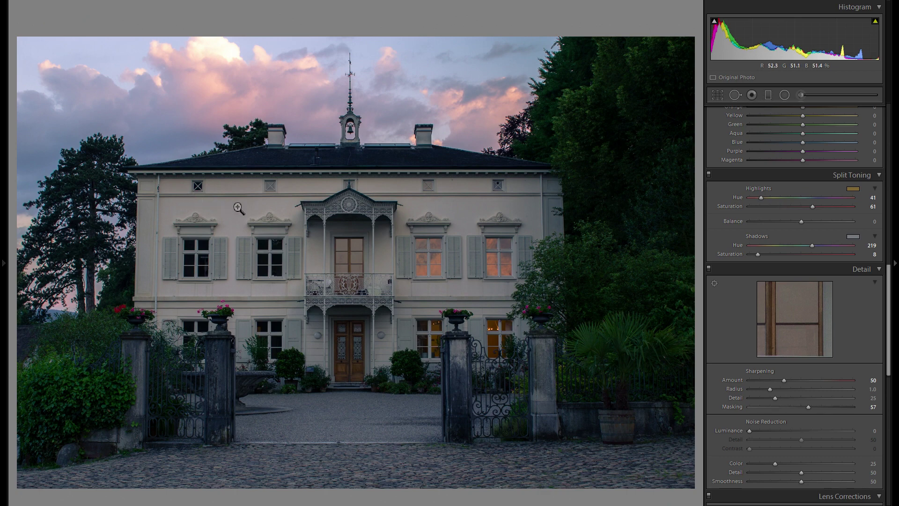
left_click(806, 408, "alt")
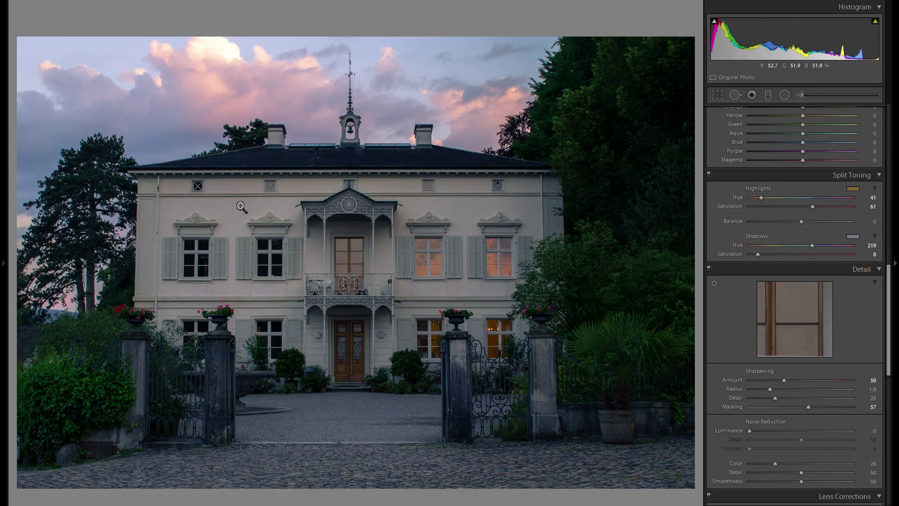
left_click(240, 199)
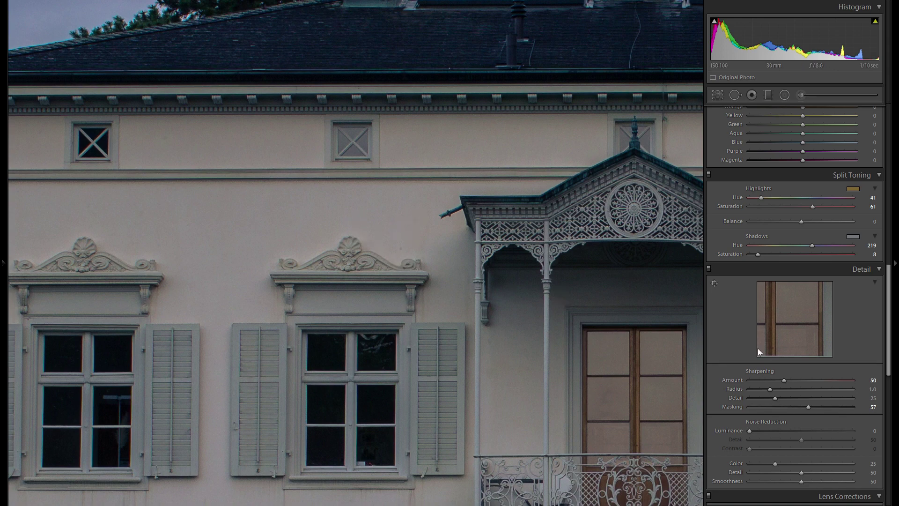
Step: Try a luminance noise reduction of 33, reset it to 0 and inspect the entrance and gate pillar for noise
scroll(763, 359, "down", 3)
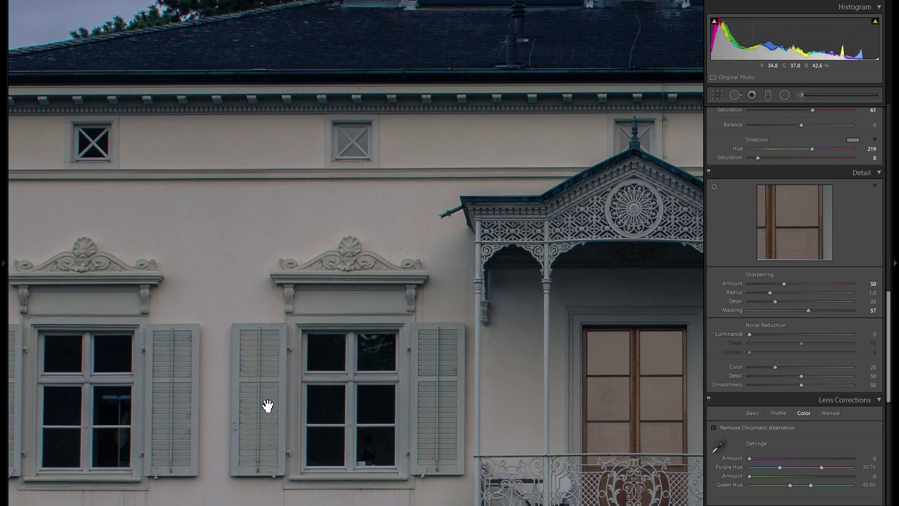
left_click_drag(359, 433, 291, 231)
left_click_drag(749, 333, 783, 333)
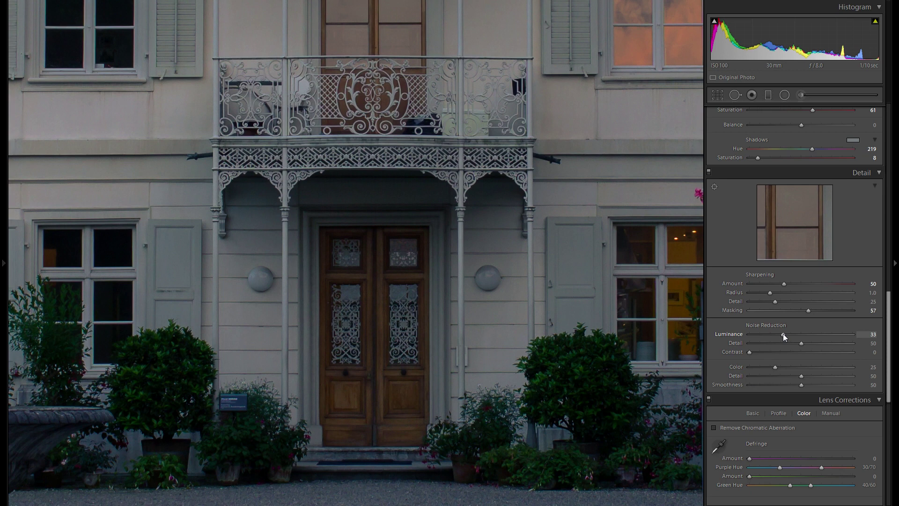
left_click_drag(782, 333, 690, 336)
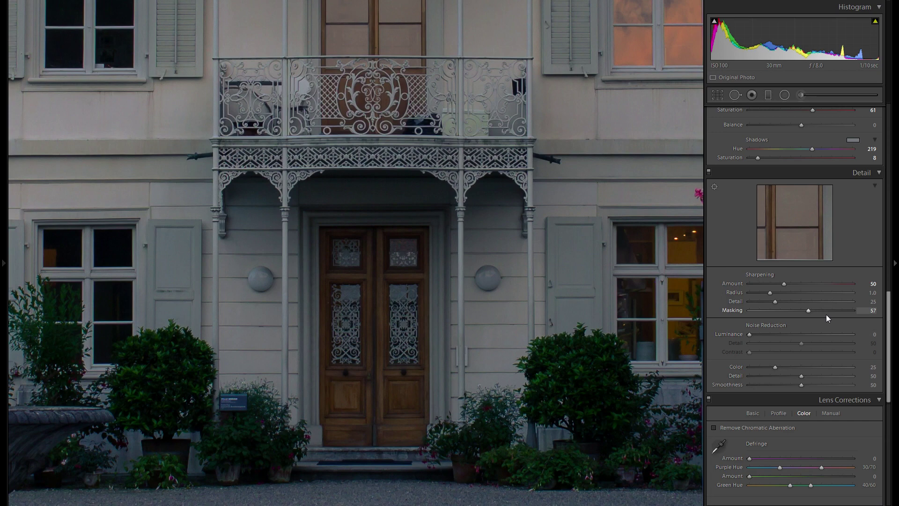
left_click_drag(542, 283, 298, 321)
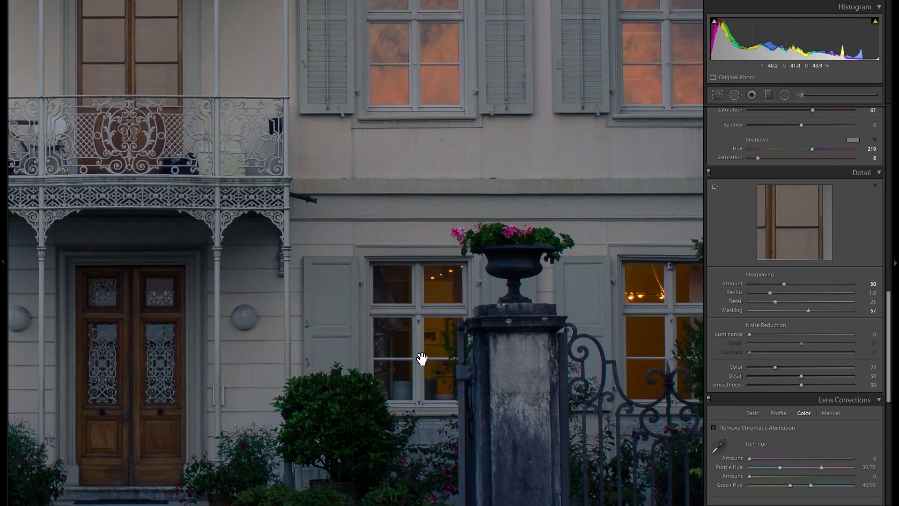
left_click_drag(482, 341, 594, 224)
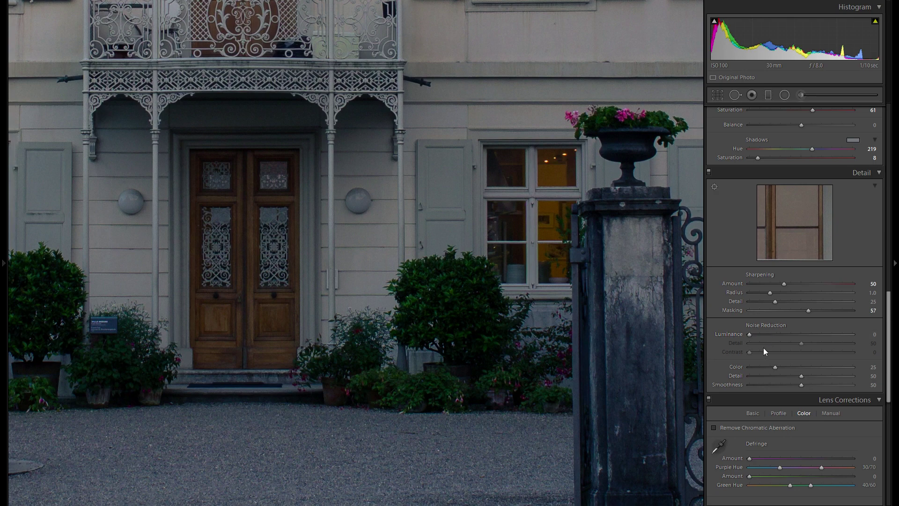
left_click(327, 271)
left_click(377, 334)
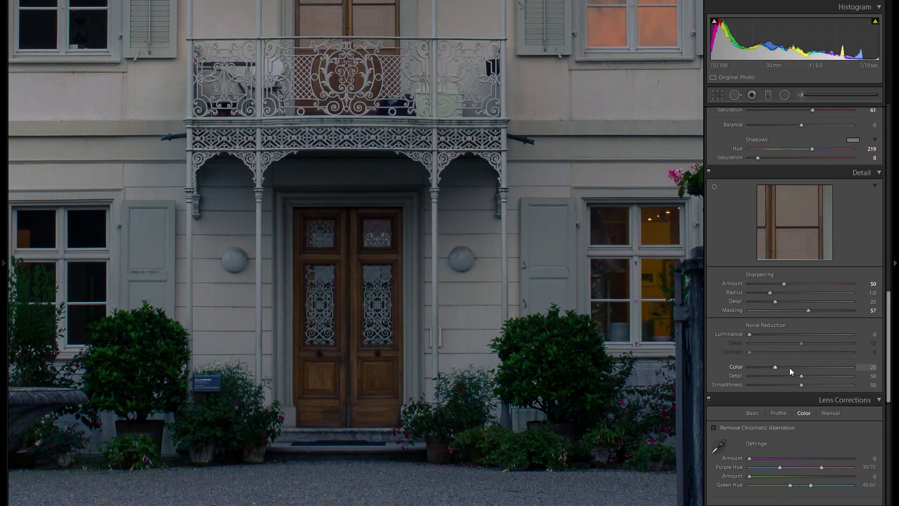
Step: Test the color noise reduction on the dark ivy, gate and fountain areas and set it to 100
left_click_drag(303, 370, 376, 344)
scroll(376, 344, "left", 15)
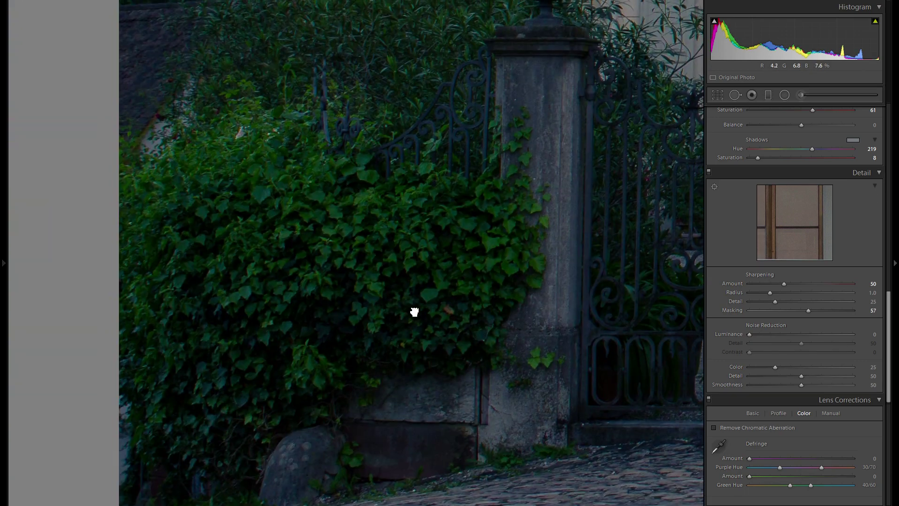
left_click_drag(415, 311, 269, 375)
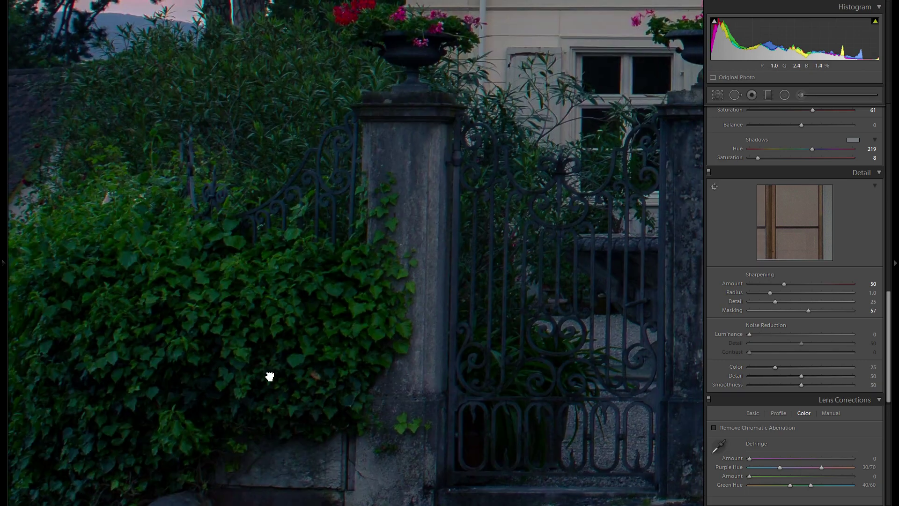
left_click_drag(776, 363, 791, 364)
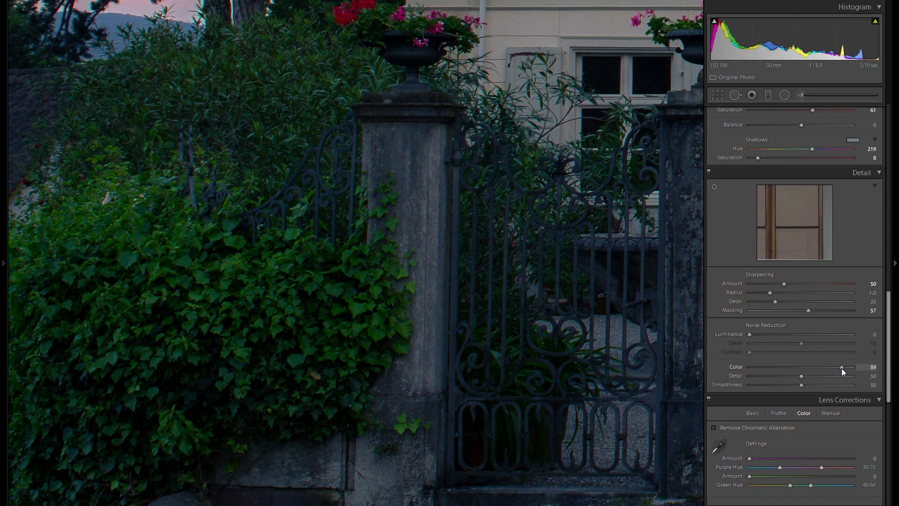
left_click_drag(842, 368, 841, 369)
left_click_drag(662, 353, 313, 329)
left_click_drag(500, 260, 321, 277)
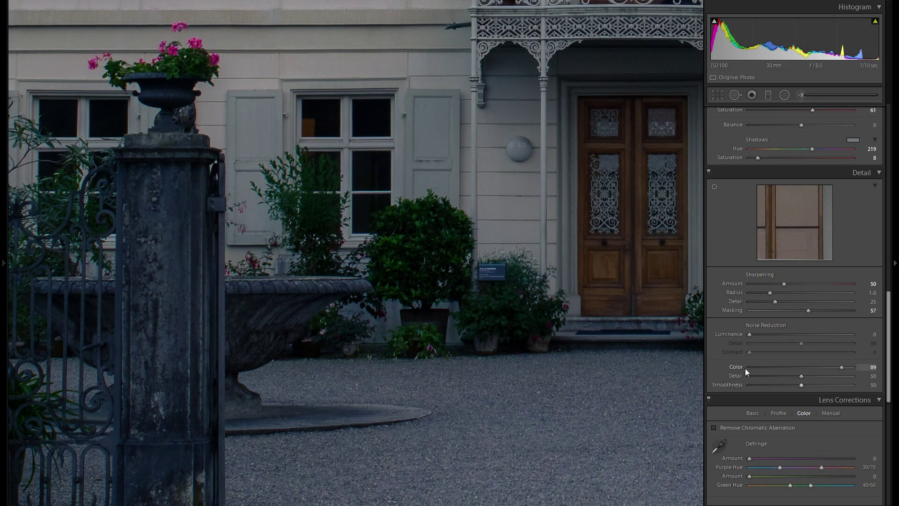
left_click_drag(736, 368, 776, 369)
left_click_drag(777, 368, 852, 368)
Step: Inspect the facade and gate pillar, and compare color noise reduction at 19 and at 100 on the whole photo
left_click_drag(483, 202, 354, 348)
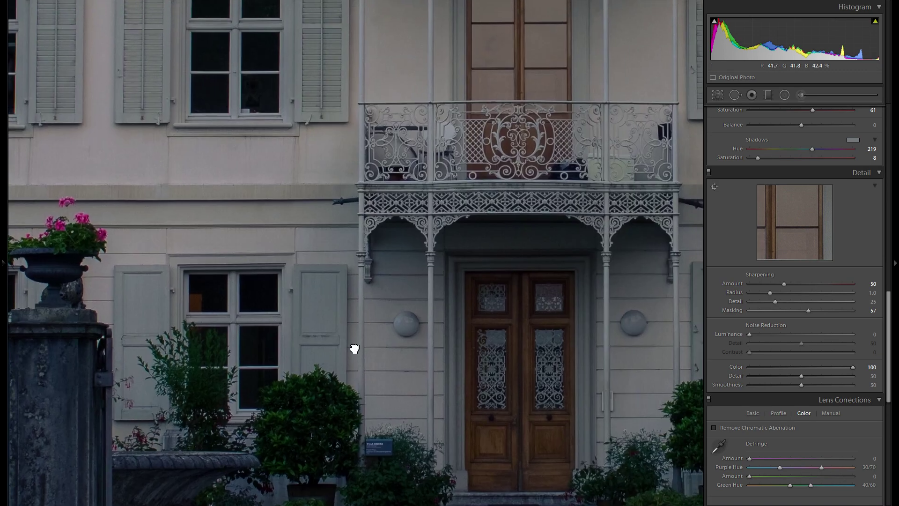
left_click_drag(477, 240, 375, 345)
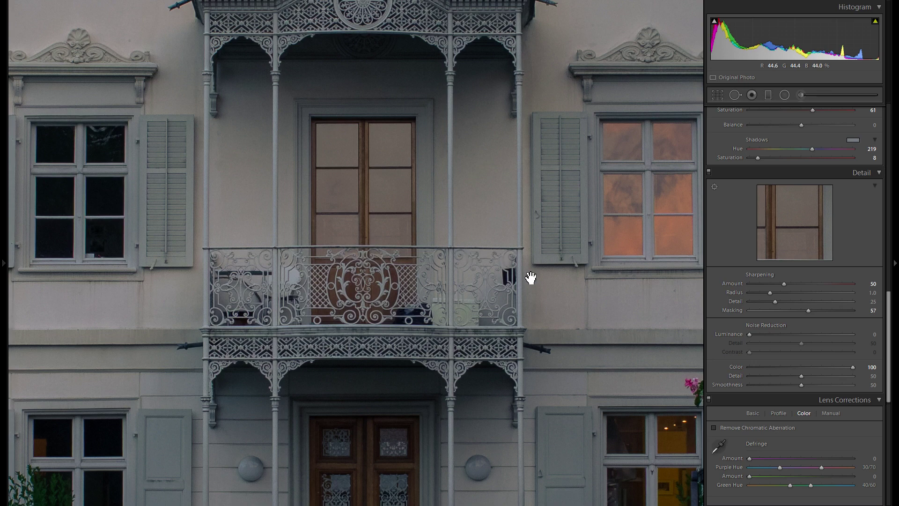
left_click_drag(529, 277, 203, 174)
left_click_drag(394, 290, 466, 196)
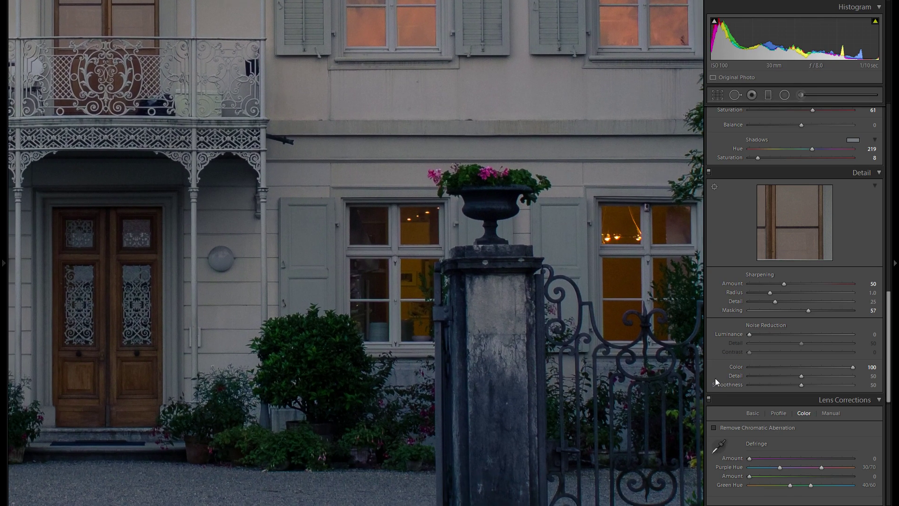
left_click(427, 297)
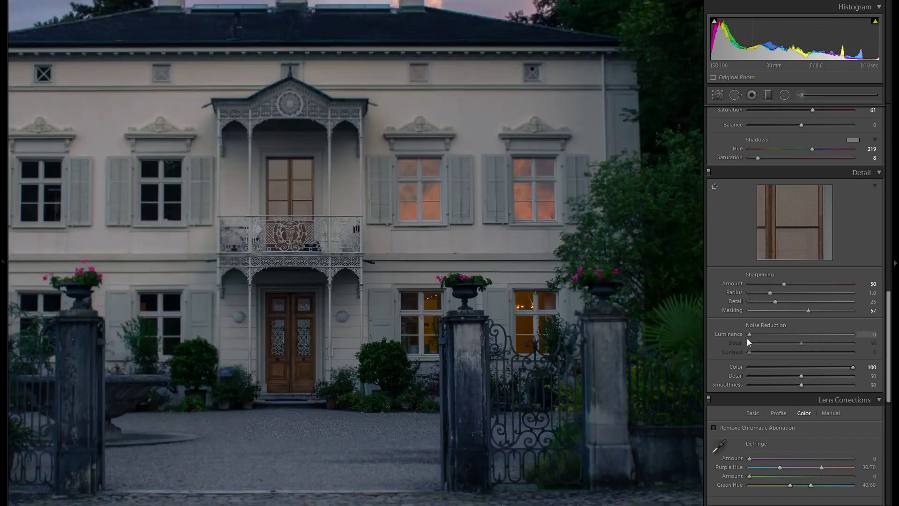
left_click_drag(786, 362, 763, 357)
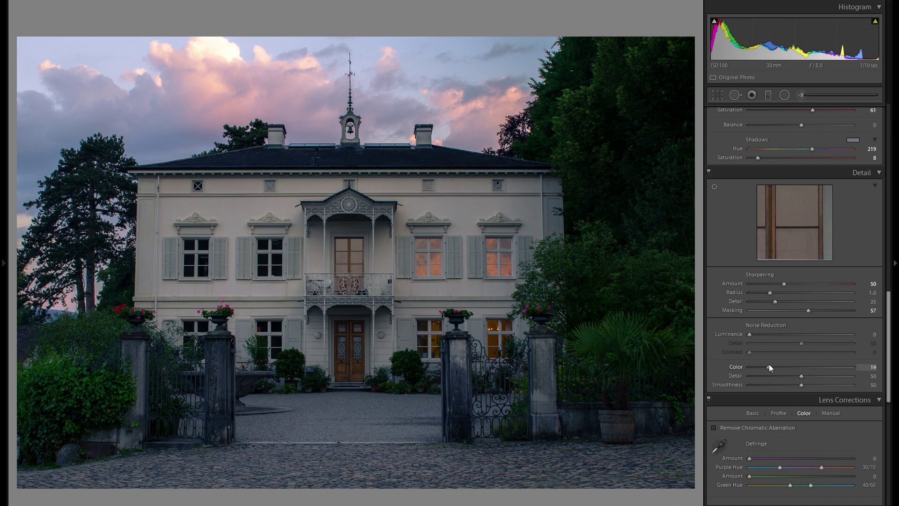
left_click_drag(769, 364, 893, 370)
Step: Enable Remove Chromatic Aberration and compare the roof and tree edges with the correction off and on
scroll(815, 322, "down", 2)
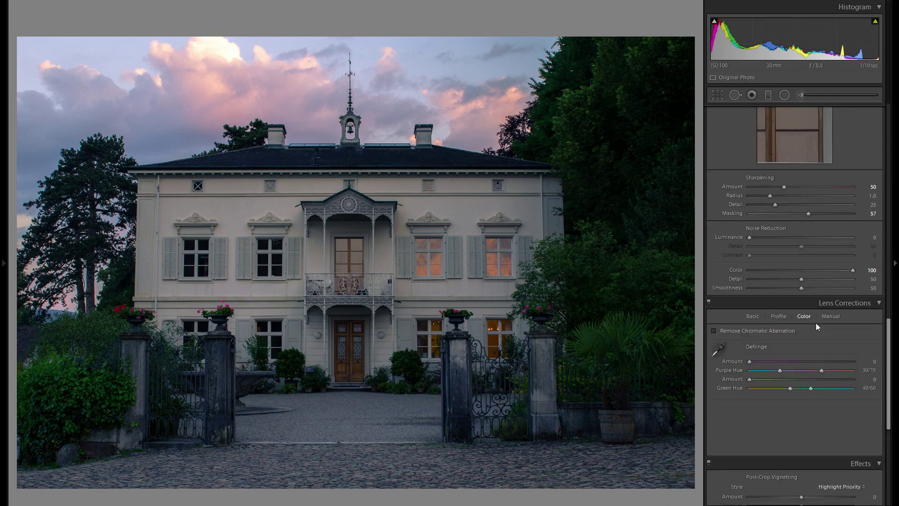
left_click(730, 330)
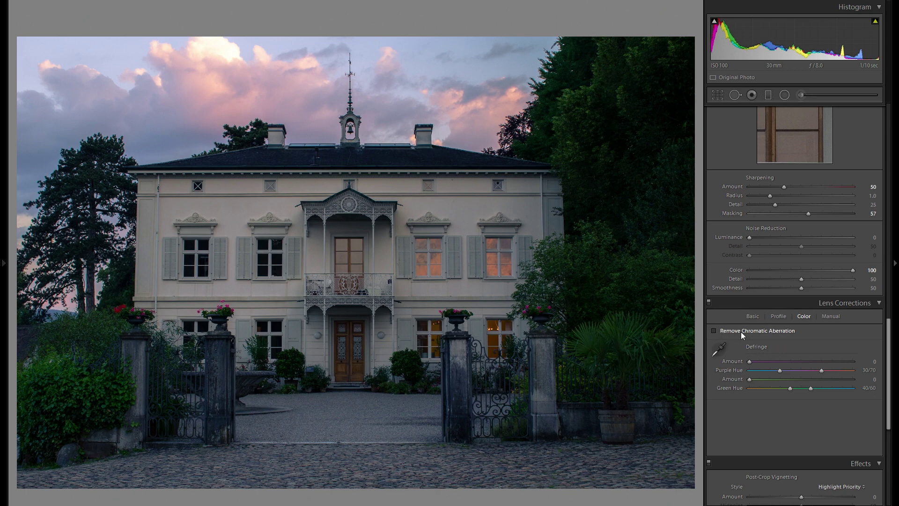
left_click(474, 141)
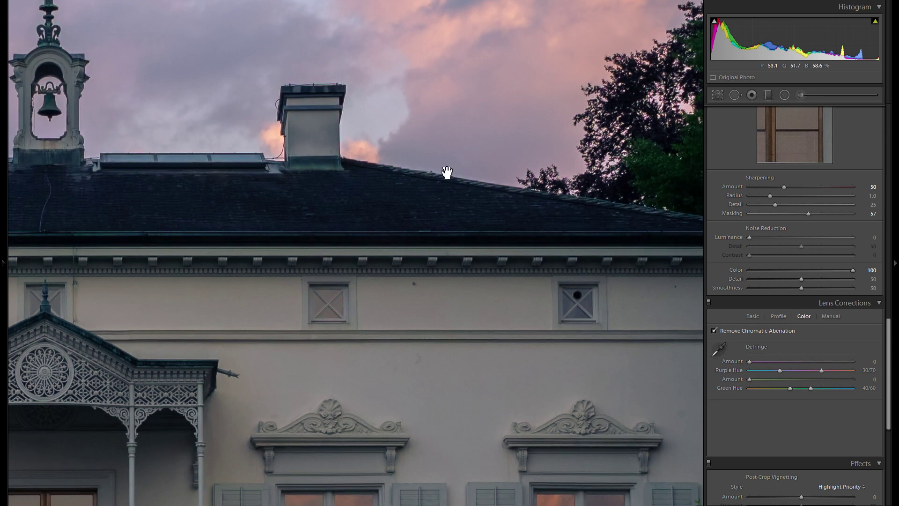
left_click_drag(448, 172, 454, 237)
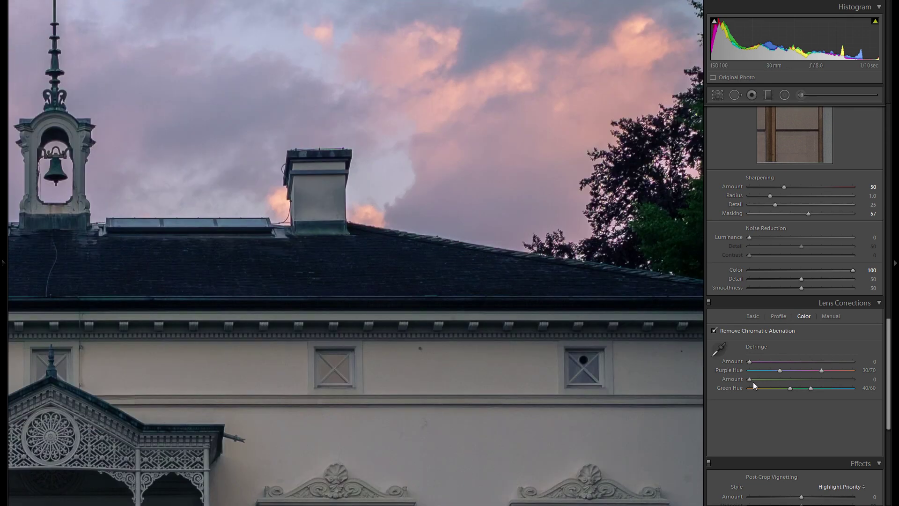
left_click(721, 334)
left_click_drag(627, 282, 515, 289)
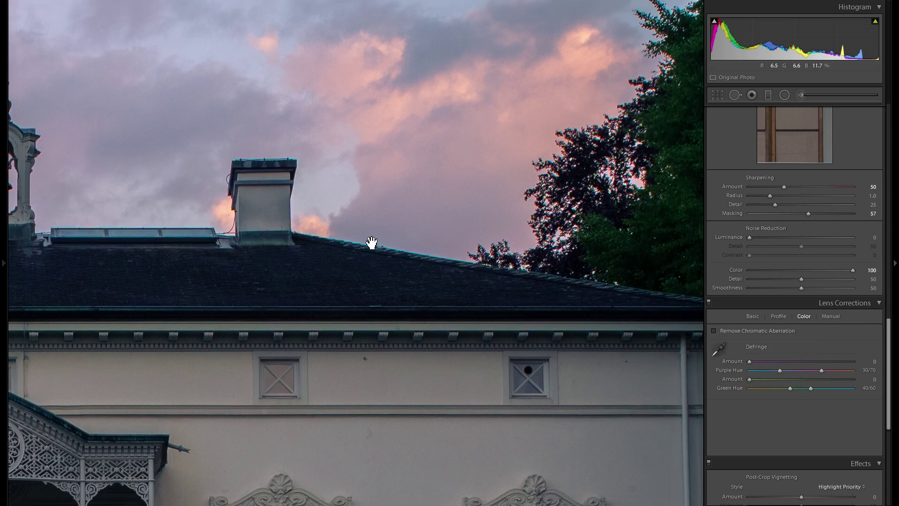
left_click(745, 333)
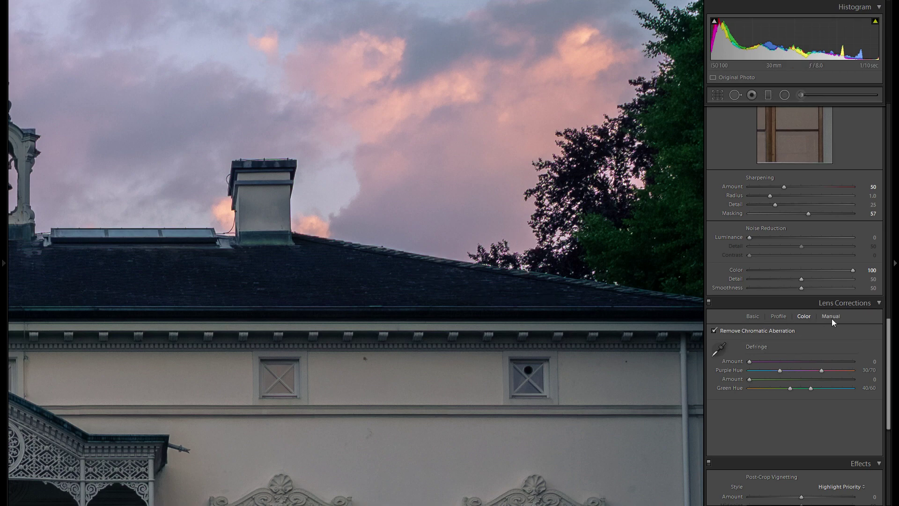
Step: Enable lens profile corrections and choose Canon as the make, with the EF-S 18-55mm f/3.5-5.6 IS STM profile
left_click(782, 316)
left_click(566, 295)
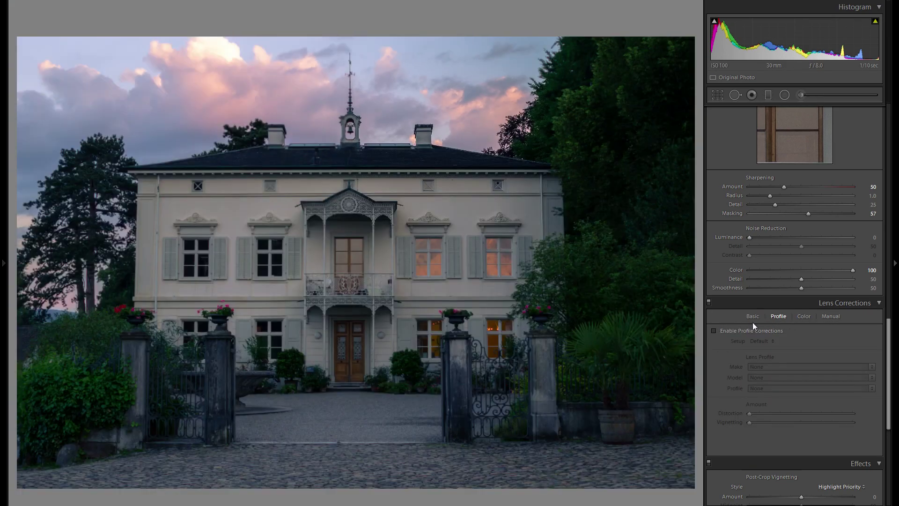
left_click(762, 330)
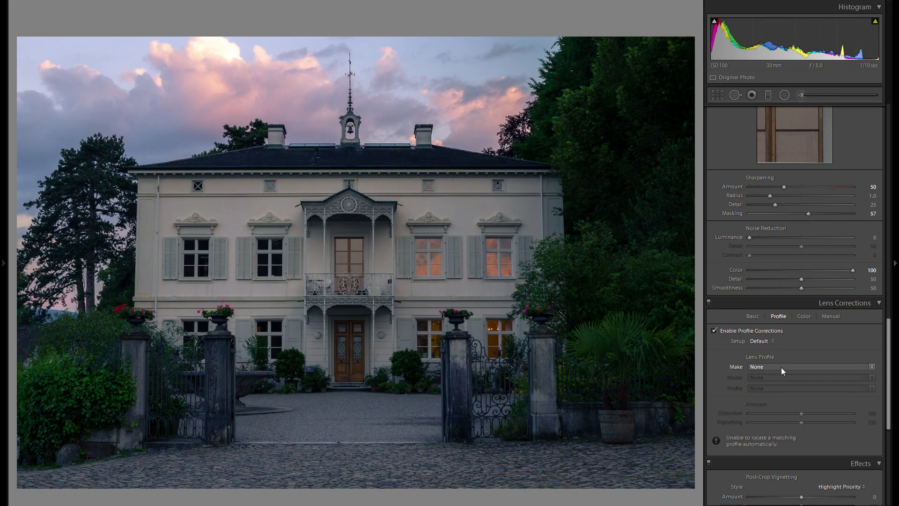
left_click(781, 367)
key("c")
key("Return")
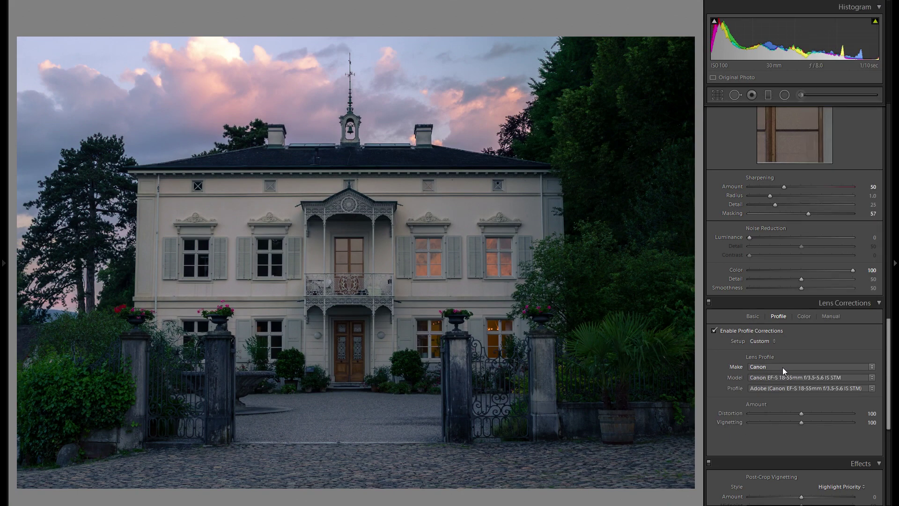
left_click(734, 333)
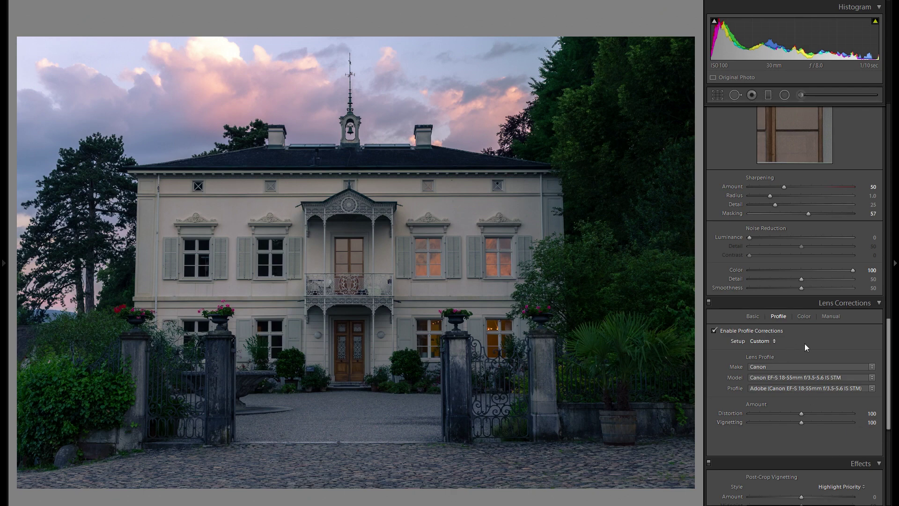
Step: Compare the original and the edited photo side by side, and return to the single view
scroll(818, 335, "down", 3)
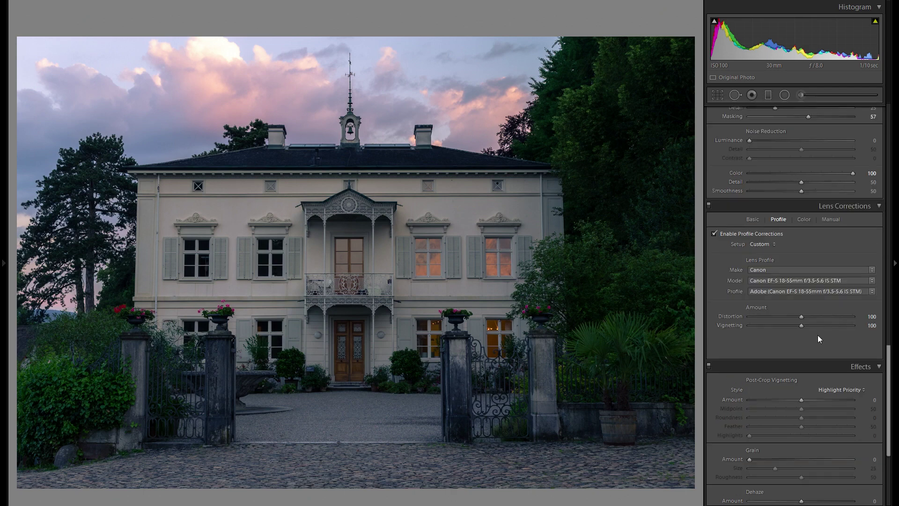
scroll(812, 344, "up", 3)
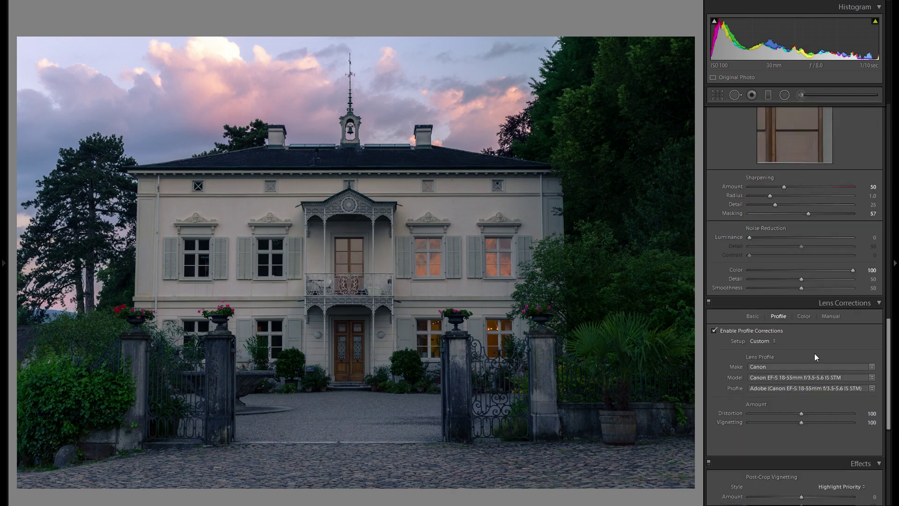
key("y")
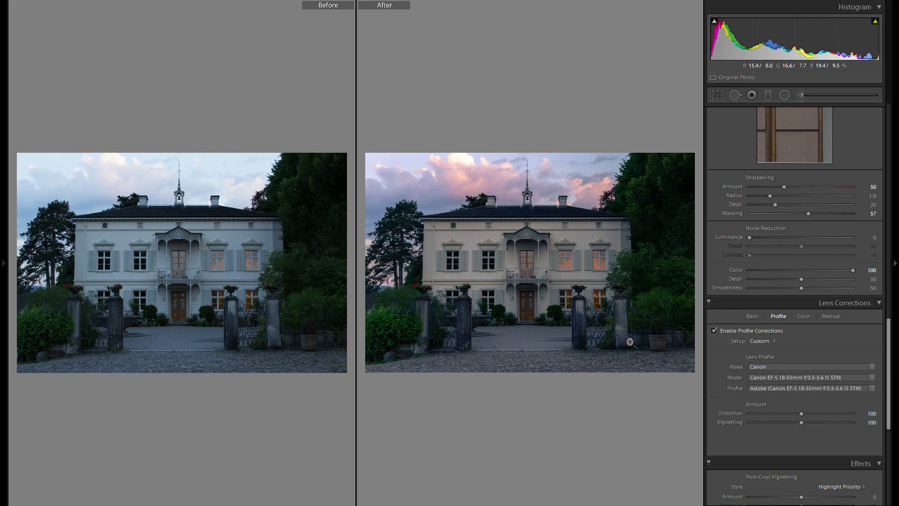
key("y")
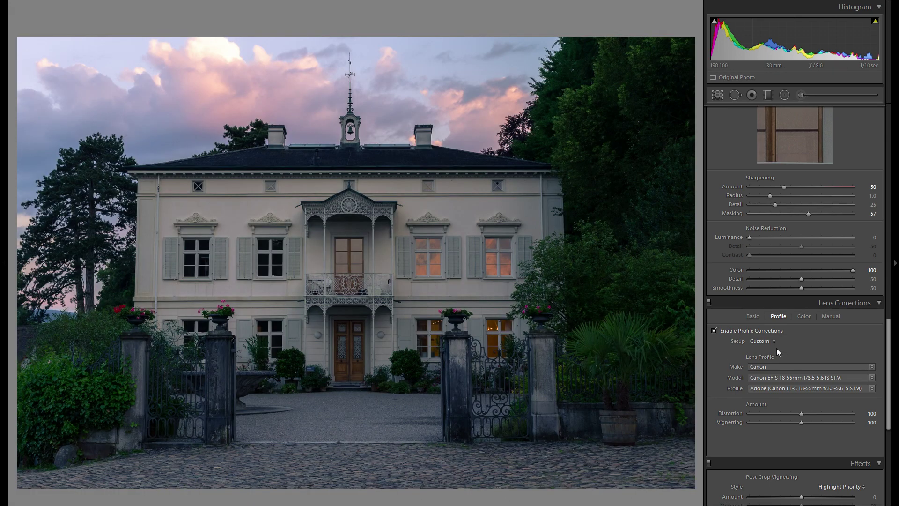
Step: Exaggerate the post-crop vignette with an amount of -100 and set its midpoint to 13
scroll(776, 348, "down", 5)
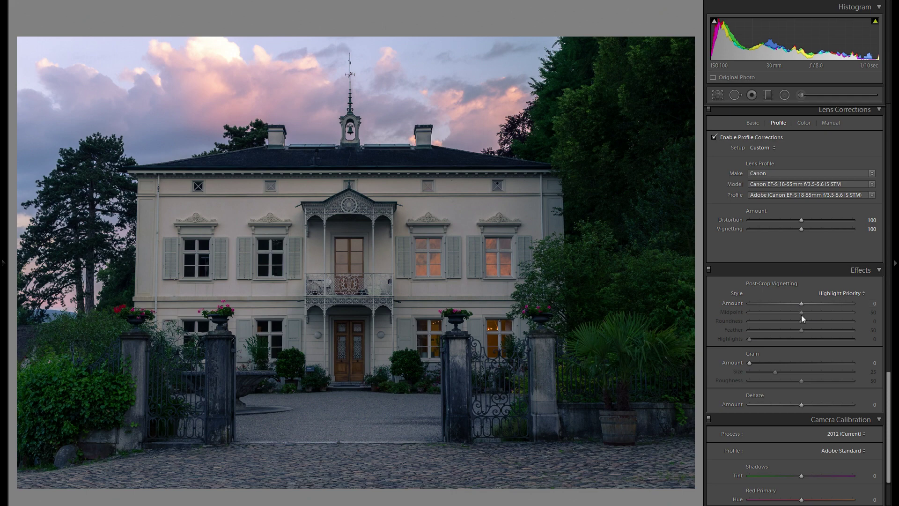
left_click_drag(802, 304, 792, 303)
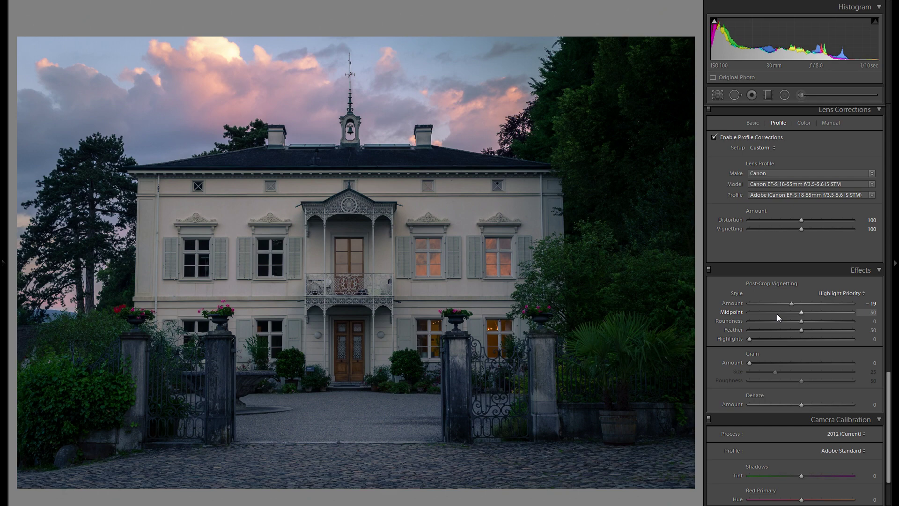
left_click_drag(791, 304, 719, 302)
left_click_drag(772, 315, 774, 313)
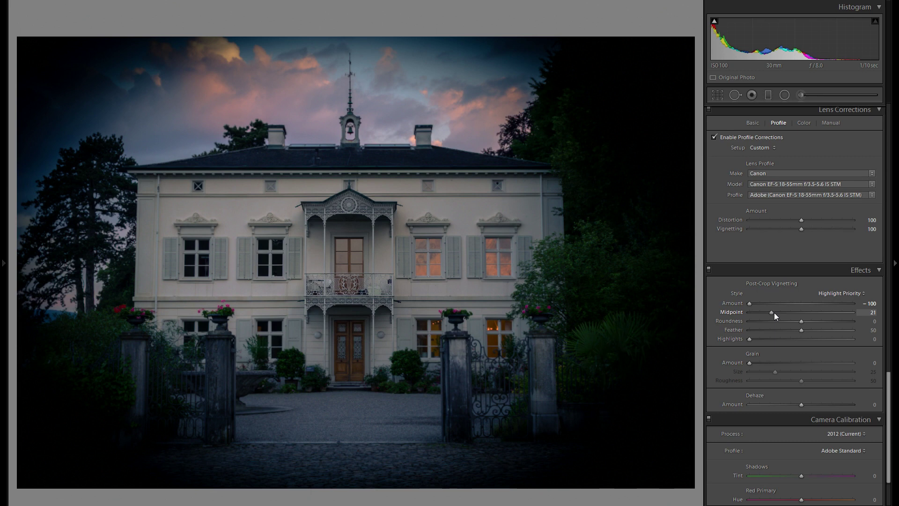
left_click_drag(774, 313, 819, 329)
Step: Set the feather of the post-crop vignette to 75
left_click(802, 331)
double_click(733, 330)
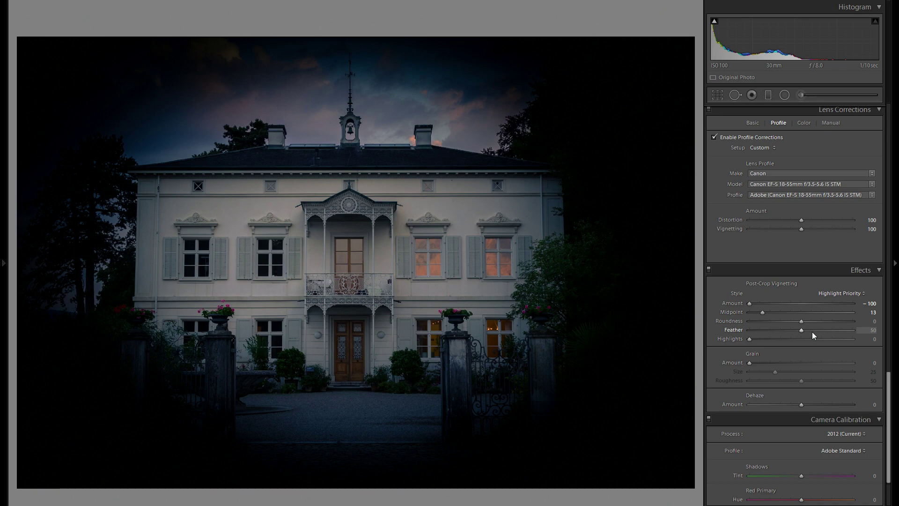
left_click_drag(812, 331, 827, 330)
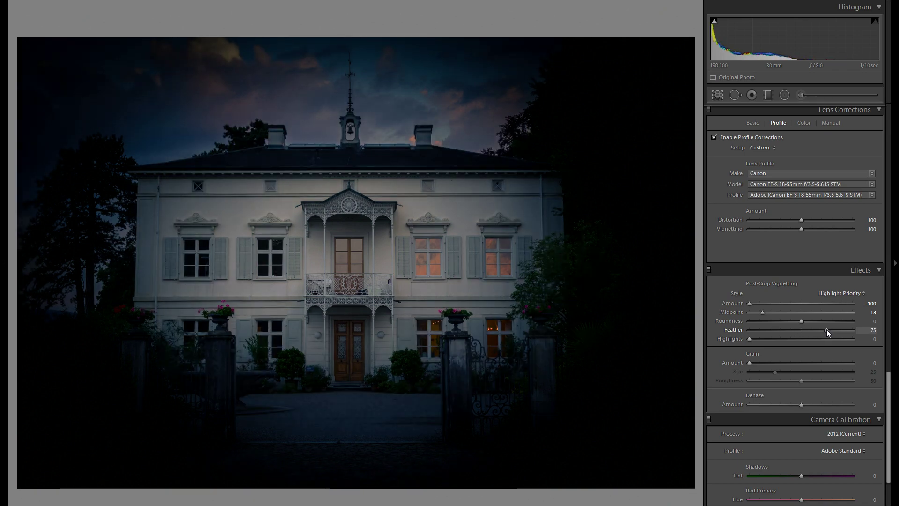
Step: Reduce the post-crop vignette amount to -16 and compare the photo with the effects off and on
left_click(788, 302)
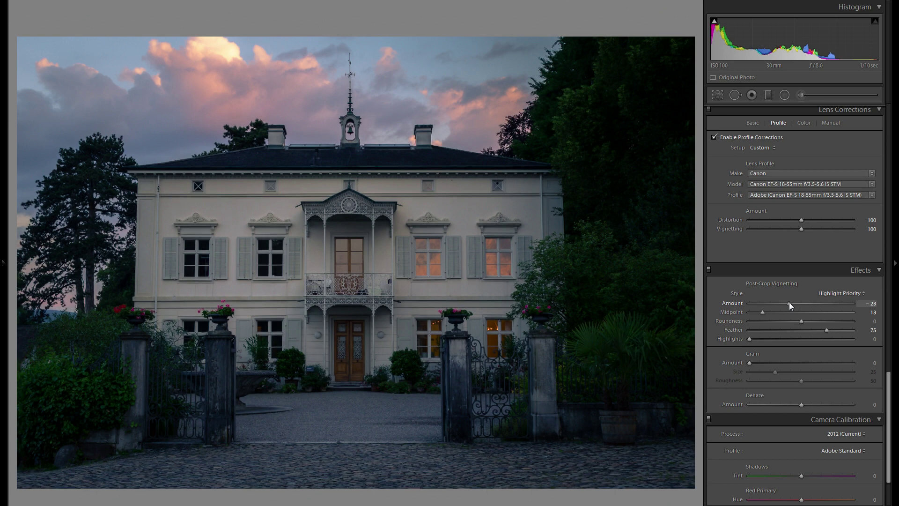
left_click_drag(788, 302, 793, 304)
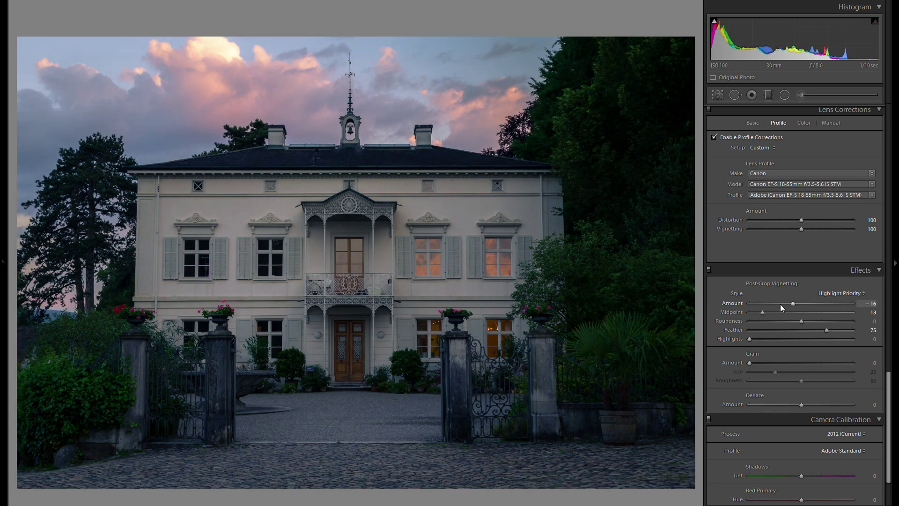
left_click(709, 270)
left_click(709, 270)
Step: Try the Camera Faithful, Camera Landscape and Camera Neutral calibration profiles on the photo
scroll(784, 266, "up", 1)
scroll(783, 264, "down", 5)
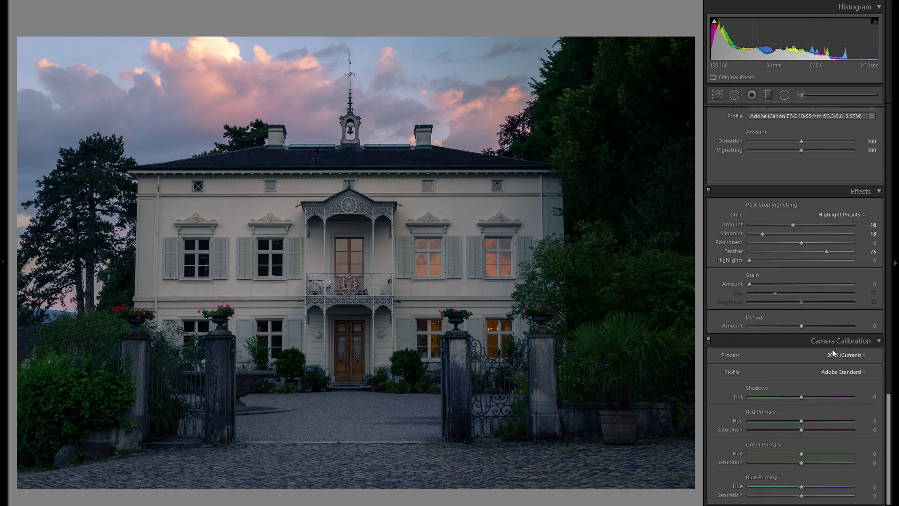
left_click(836, 373)
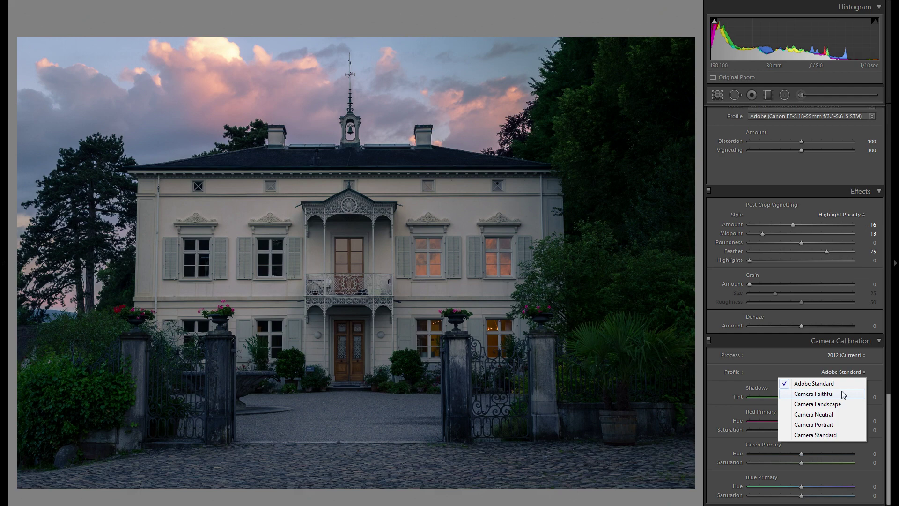
left_click(839, 394)
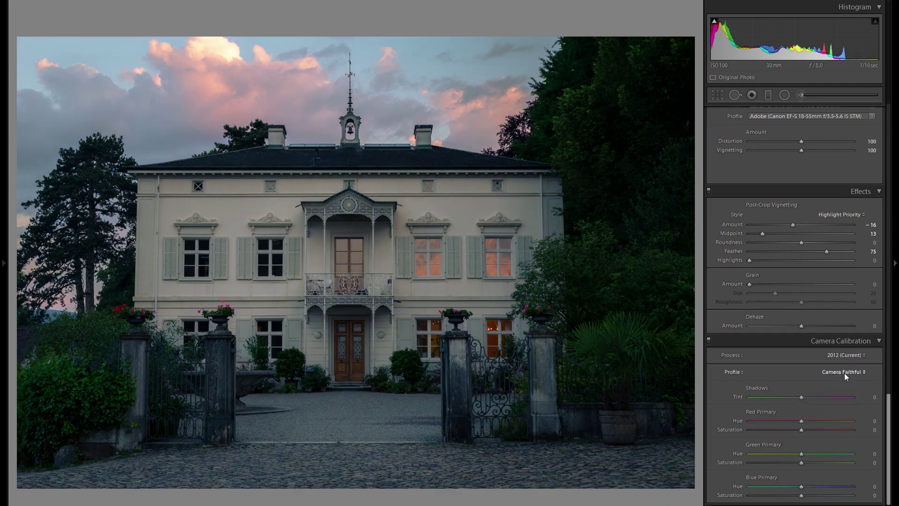
left_click(843, 373)
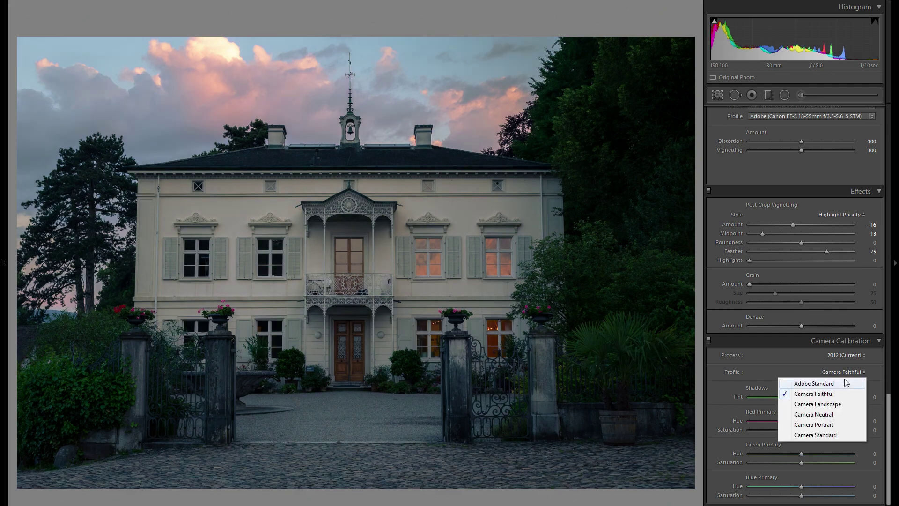
left_click(843, 404)
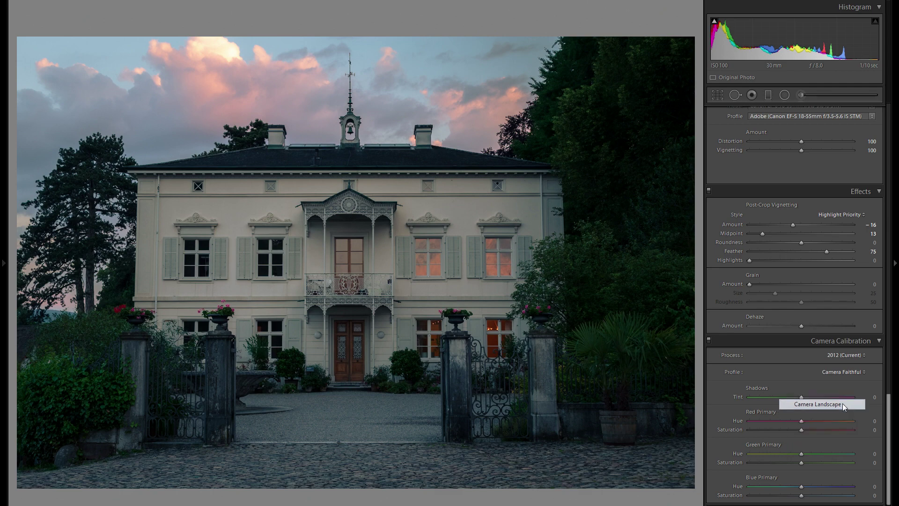
left_click(843, 372)
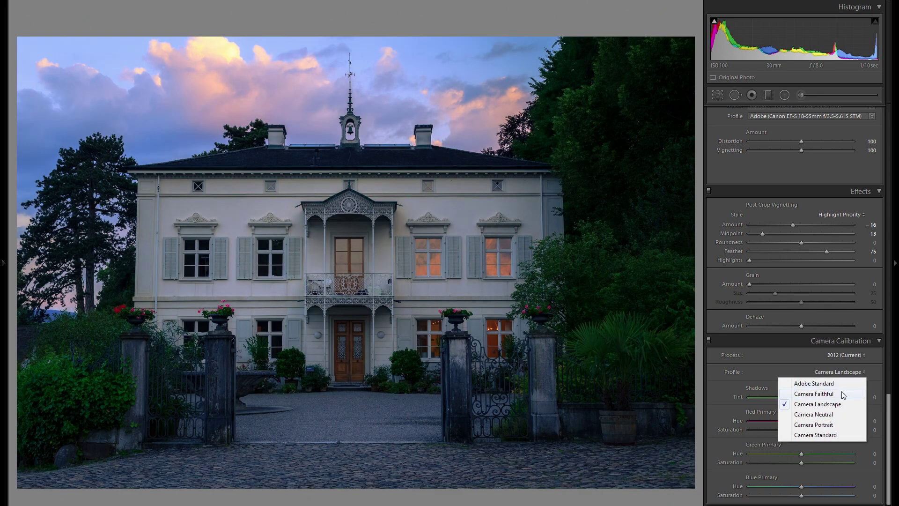
left_click(840, 415)
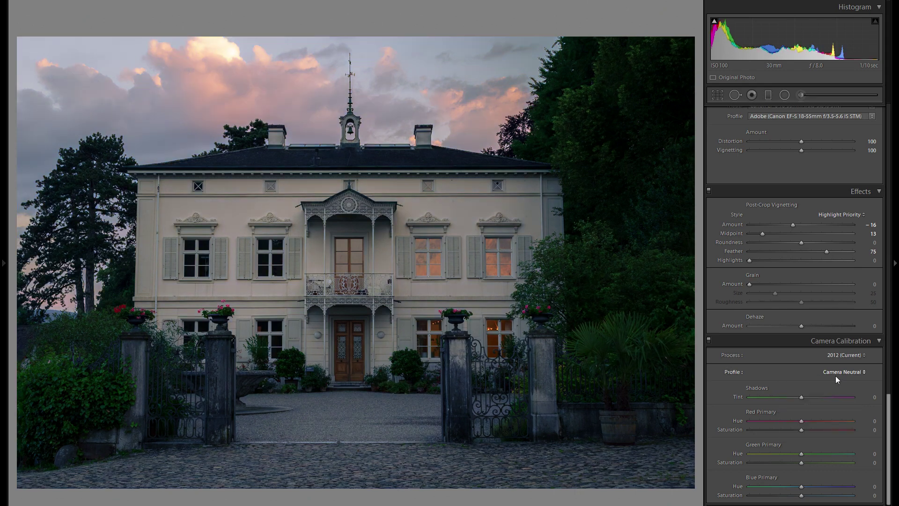
Step: Try the Camera Portrait and Camera Standard calibration profiles, and return to Adobe Standard
left_click(843, 375)
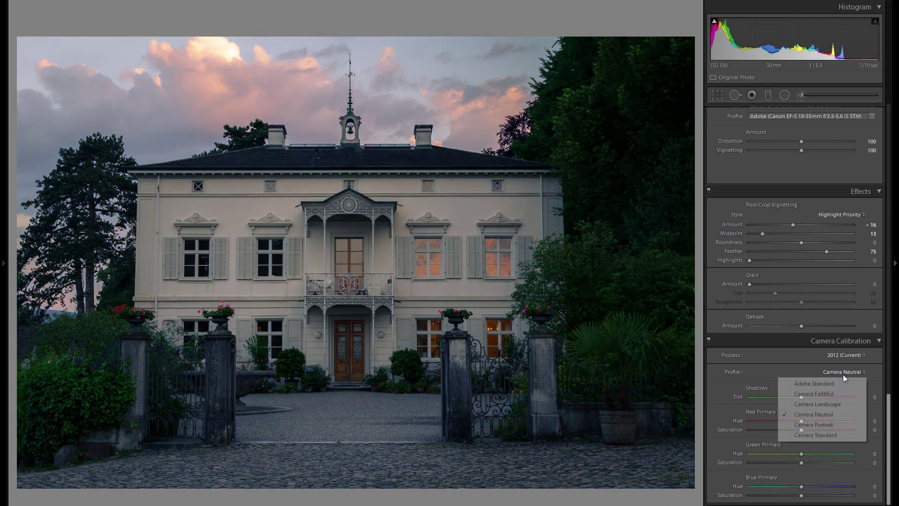
left_click(836, 426)
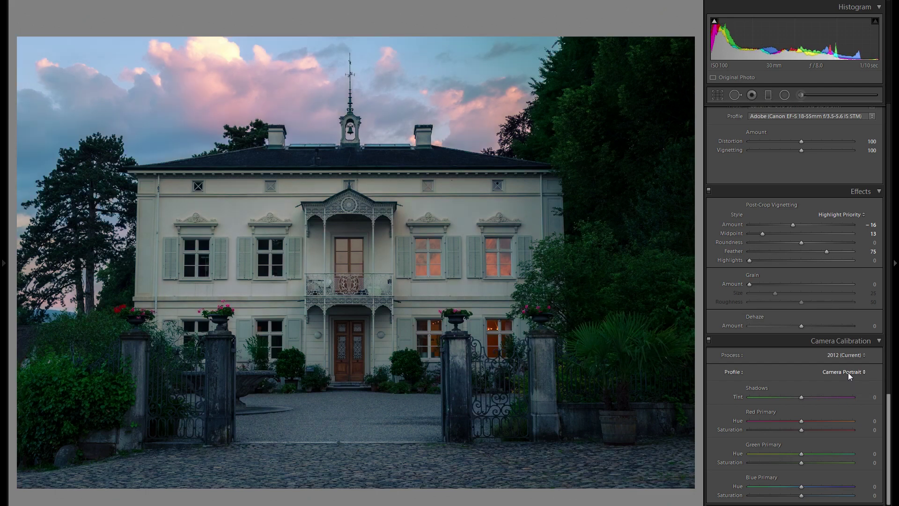
left_click(848, 373)
left_click(841, 435)
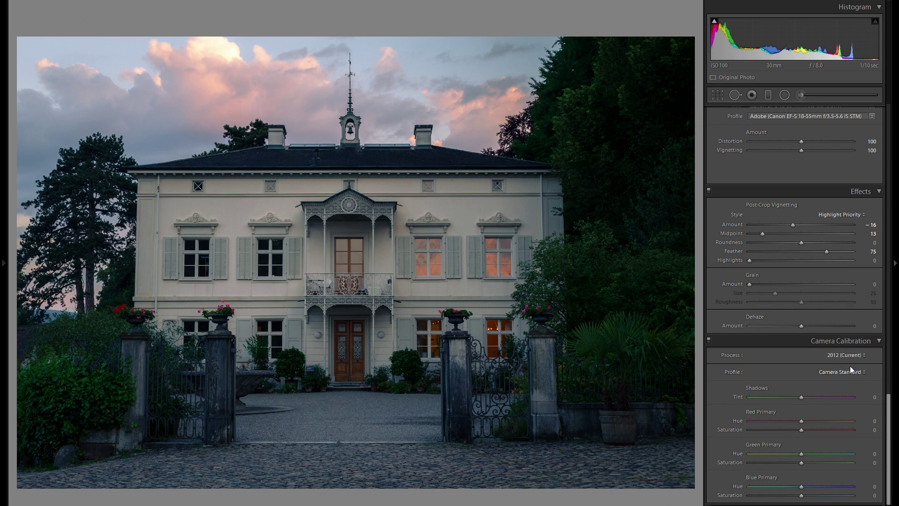
left_click(850, 372)
left_click(845, 384)
Step: Try the Camera Portrait, Camera Standard and Camera Neutral calibration profiles in turn once more
left_click(855, 373)
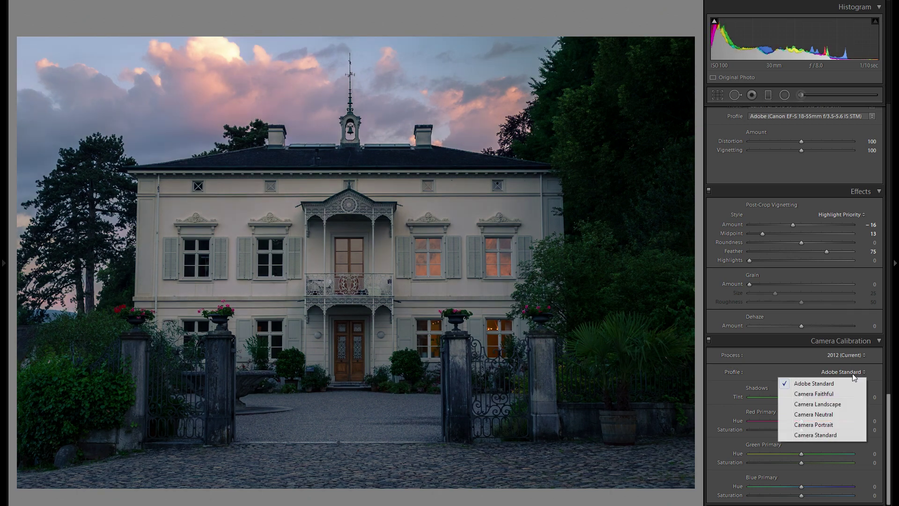
left_click(841, 423)
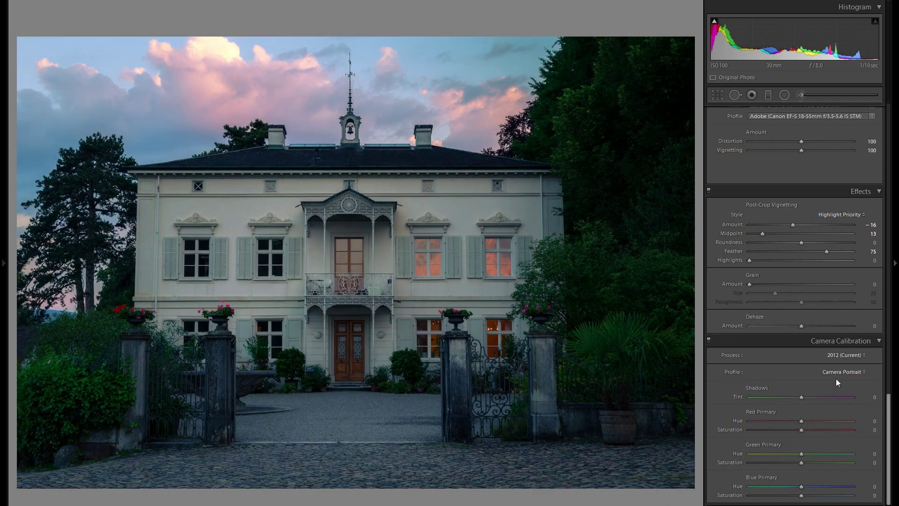
left_click(836, 372)
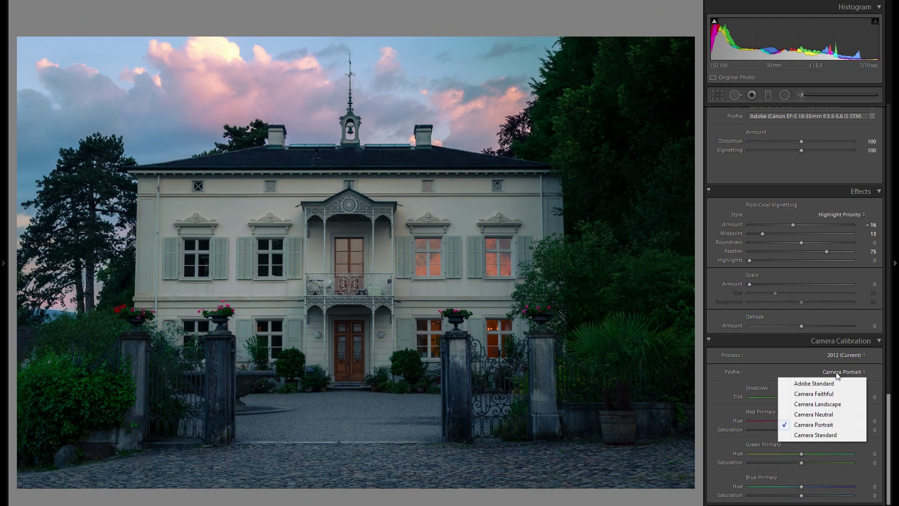
left_click(836, 435)
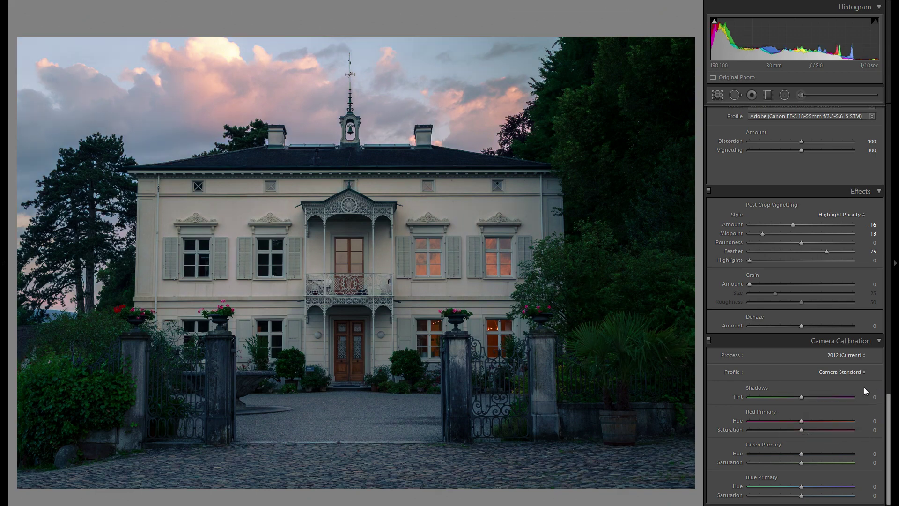
left_click(864, 373)
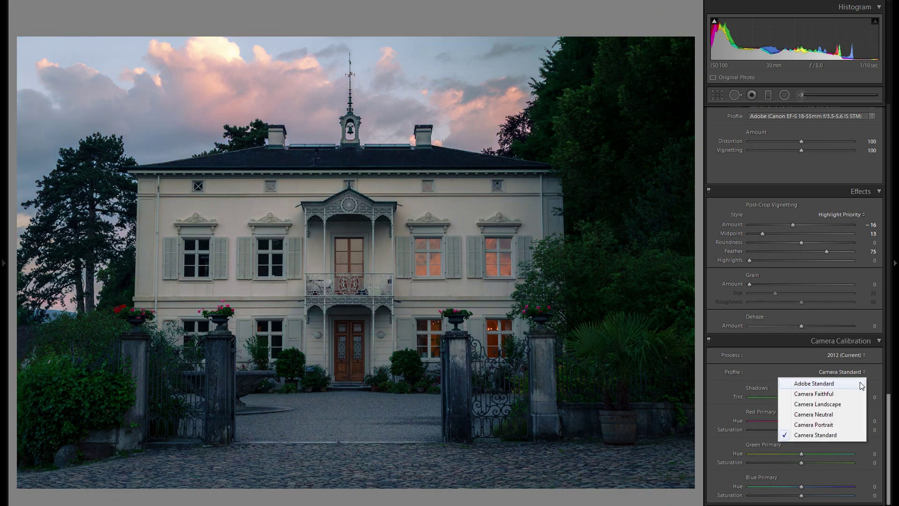
left_click(843, 415)
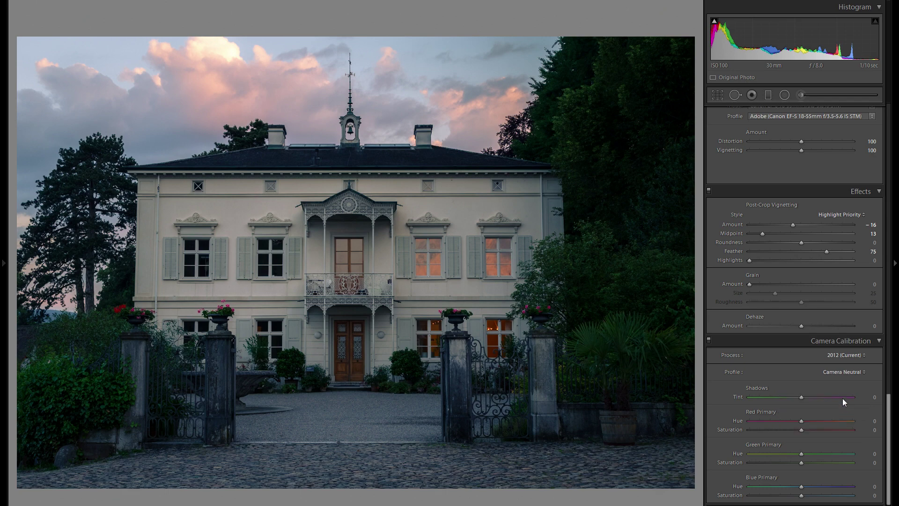
Step: Compare the Adobe Standard and Camera Neutral calibration profiles repeatedly and keep Camera Neutral
left_click(861, 370)
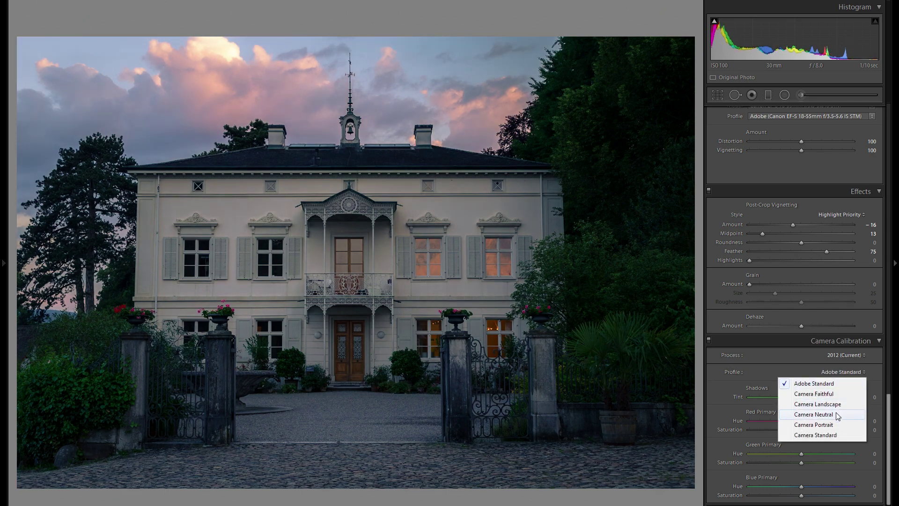
left_click(838, 415)
left_click(838, 373)
left_click(838, 384)
left_click(845, 372)
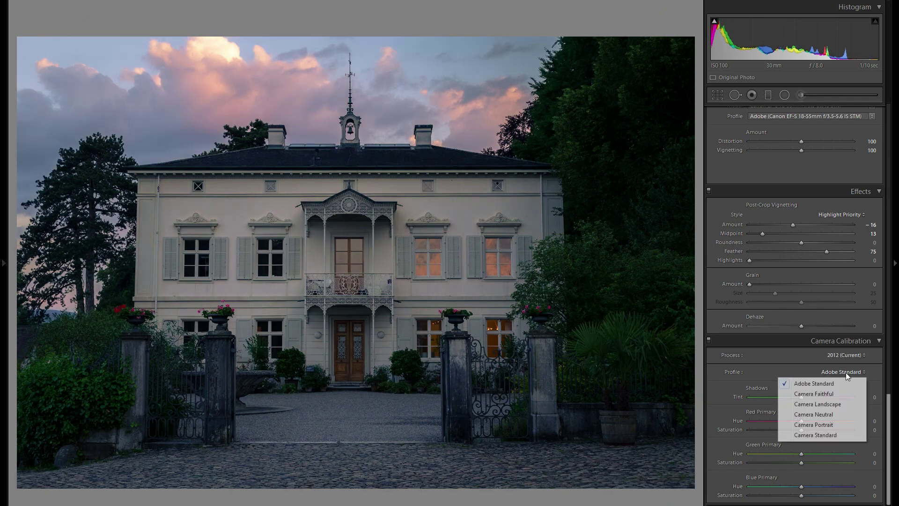
left_click(834, 415)
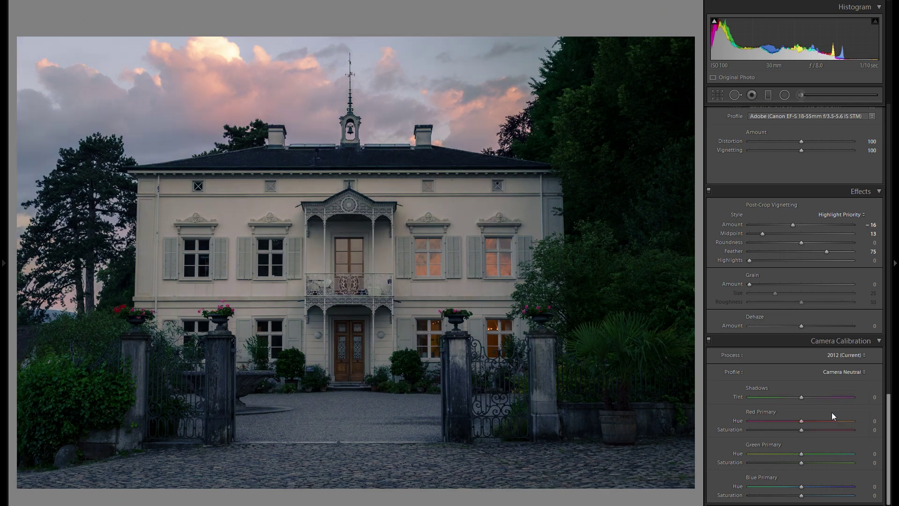
left_click(847, 371)
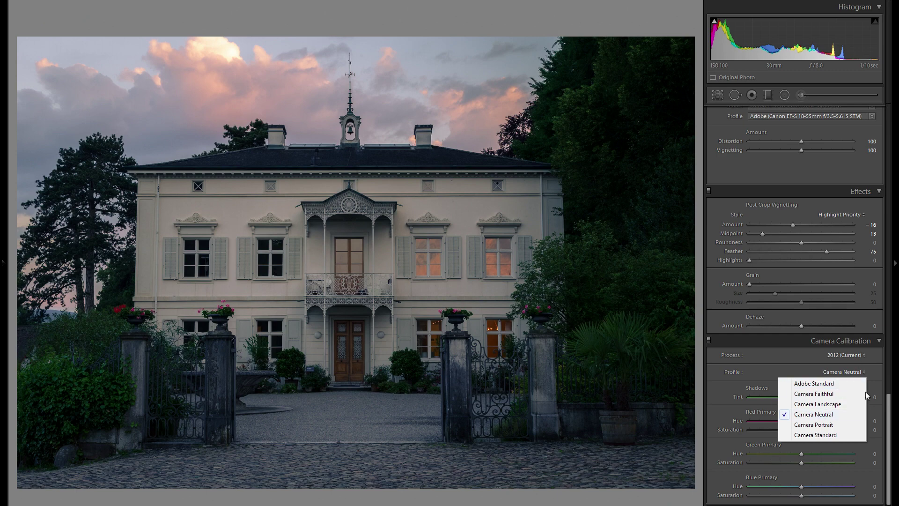
left_click(836, 372)
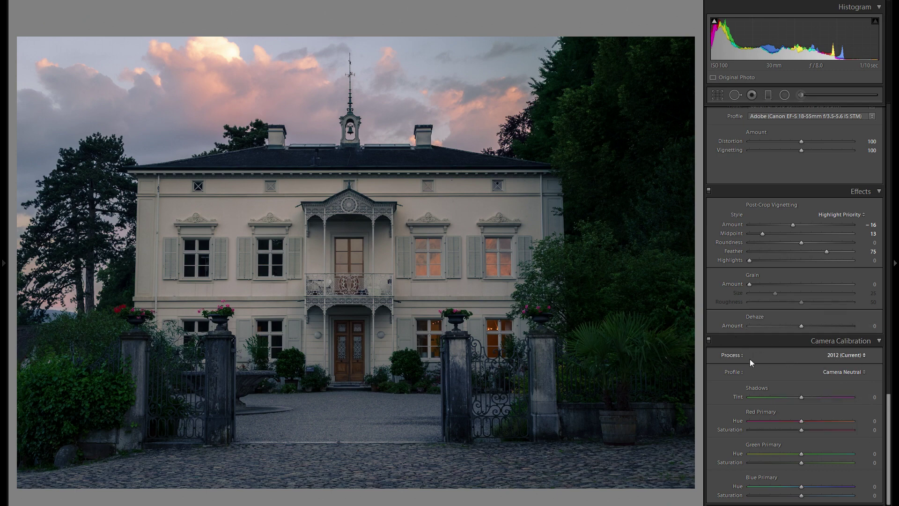
Step: Compare the photo with the Camera Neutral profile calibration switched off and on
left_click(709, 343)
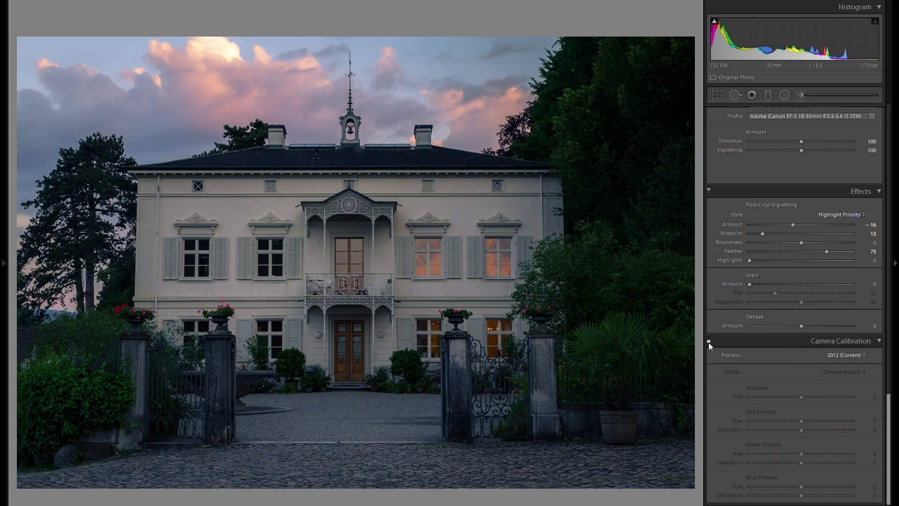
left_click(709, 342)
left_click(709, 342)
left_click(709, 342)
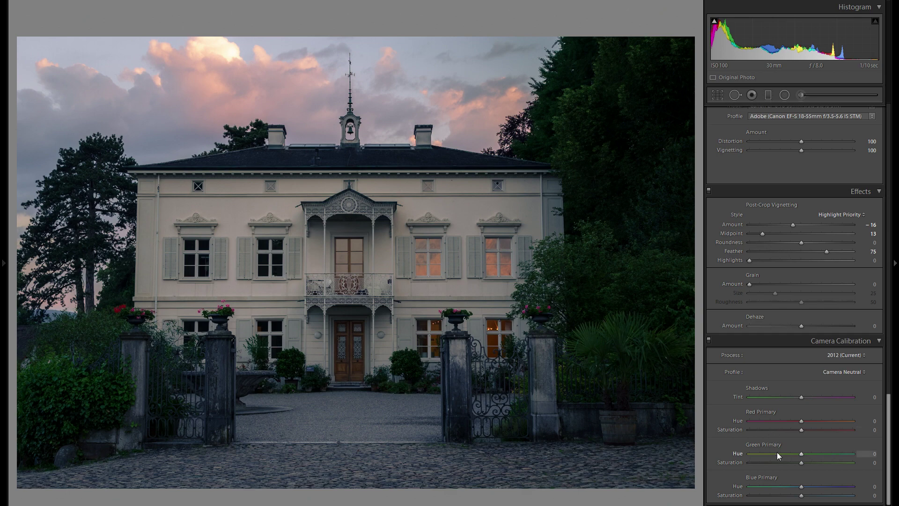
Step: Try blue primary hue shifts of -80 and -17, and reset the hue to its default
left_click_drag(774, 486, 760, 488)
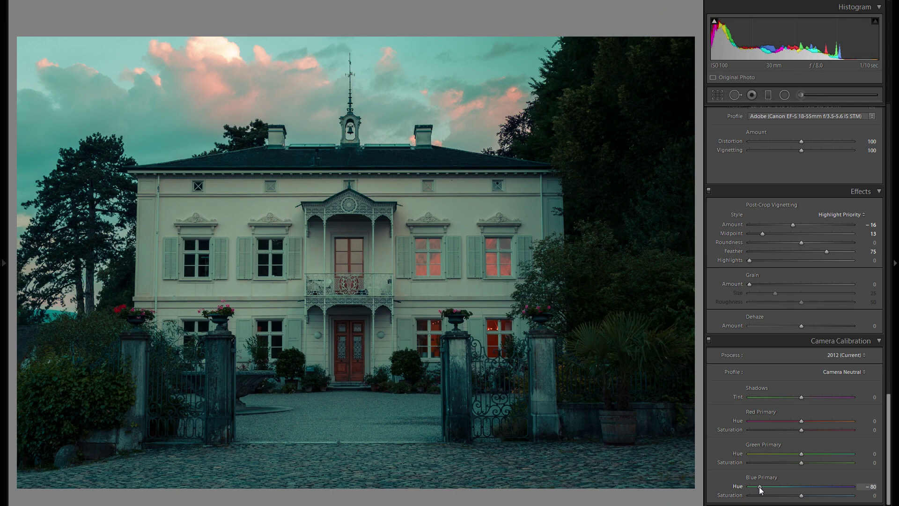
left_click_drag(760, 488, 792, 487)
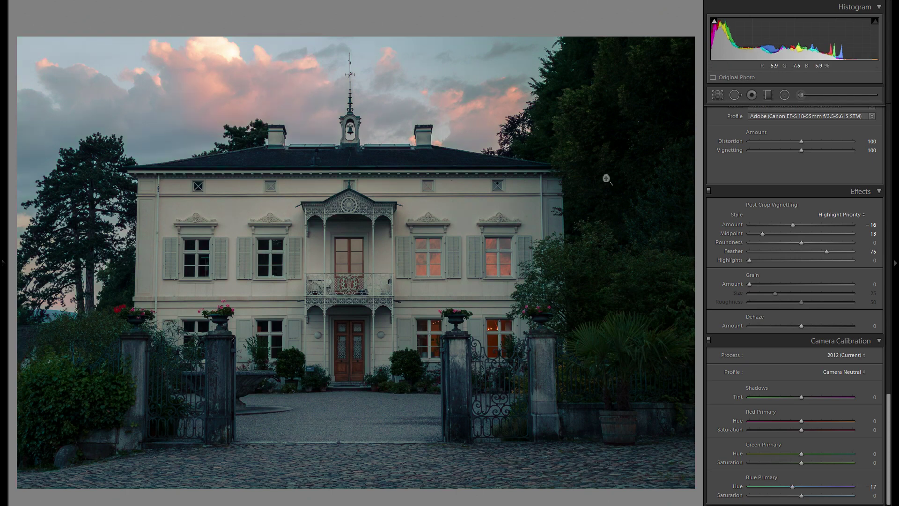
double_click(736, 490)
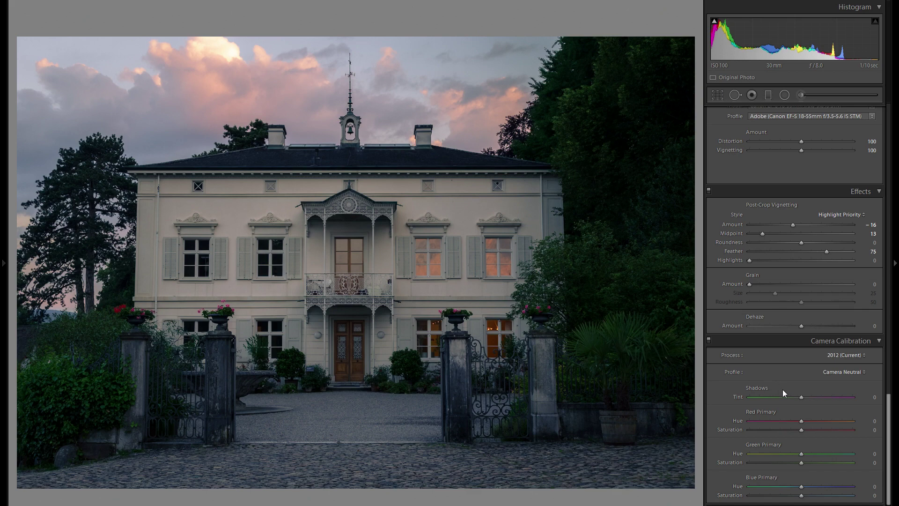
Step: Set the calibration shadows tint to +4, the red primary hue to +9 and the red primary saturation to +18
left_click_drag(793, 397, 793, 397)
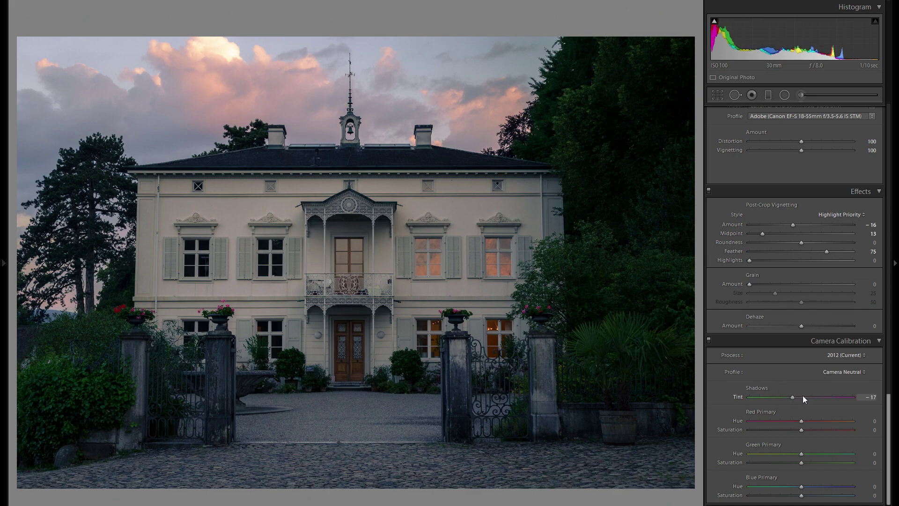
left_click(803, 396)
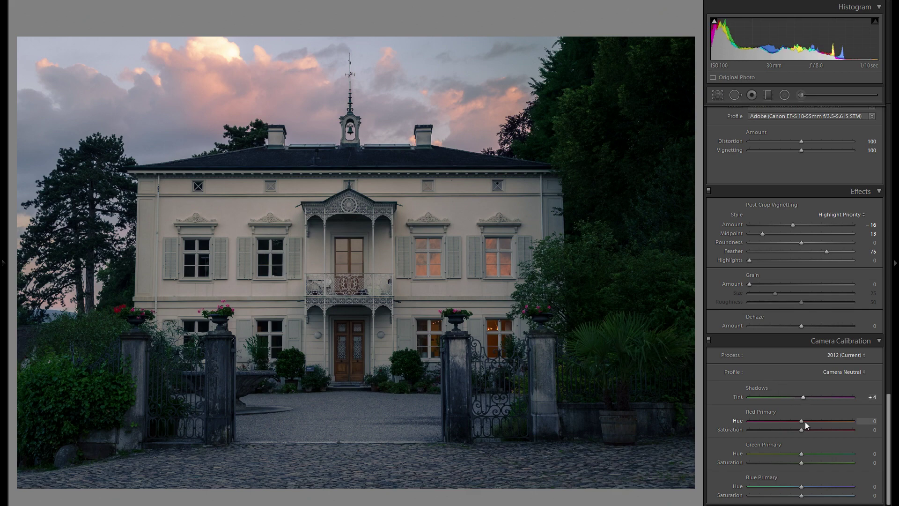
left_click_drag(785, 421, 809, 420)
left_click_drag(809, 420, 811, 428)
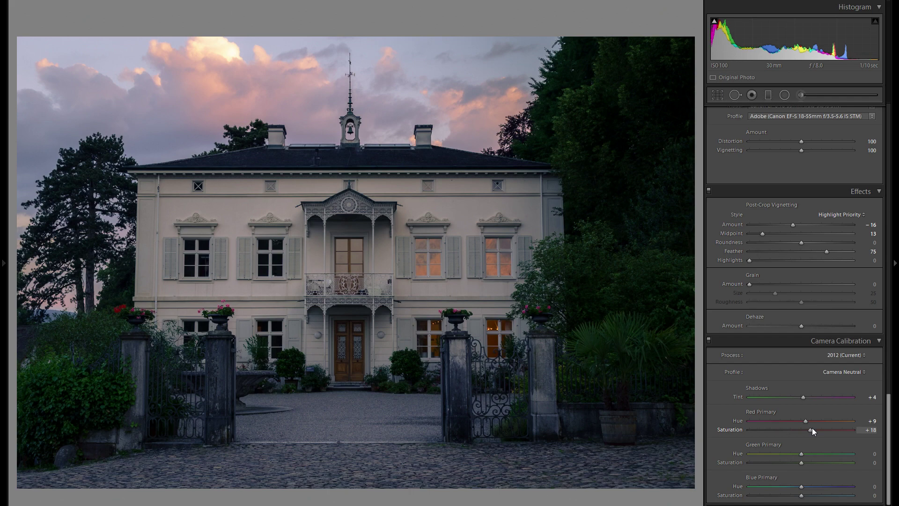
Step: Return the red primary hue to 0, and set green primary hue to -26, green saturation to +10 and blue saturation to +22
mouse_move(801, 454)
left_mouse_down()
mouse_move(749, 454)
mouse_move(794, 451)
left_mouse_up()
left_click_drag(817, 454, 776, 465)
scroll(788, 462, "down", 1)
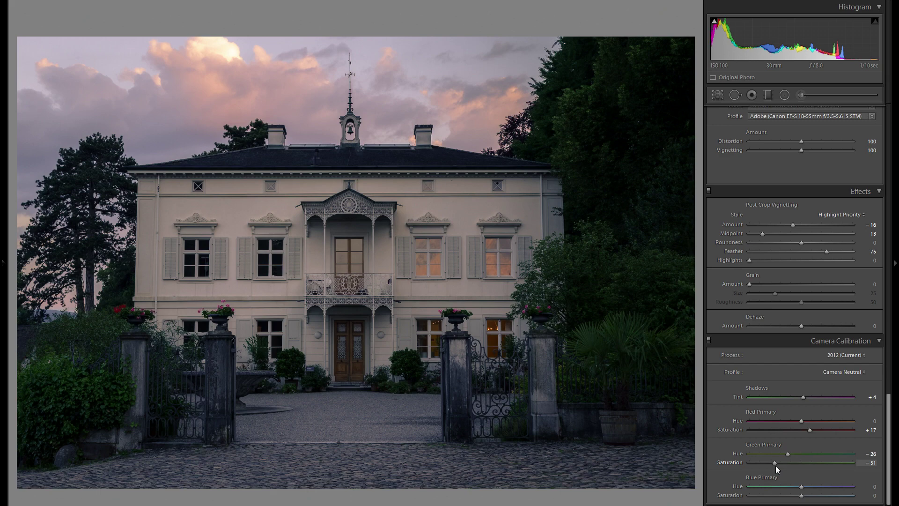
left_click_drag(776, 466, 806, 466)
mouse_move(802, 497)
left_mouse_down()
mouse_move(776, 496)
mouse_move(814, 494)
left_mouse_up()
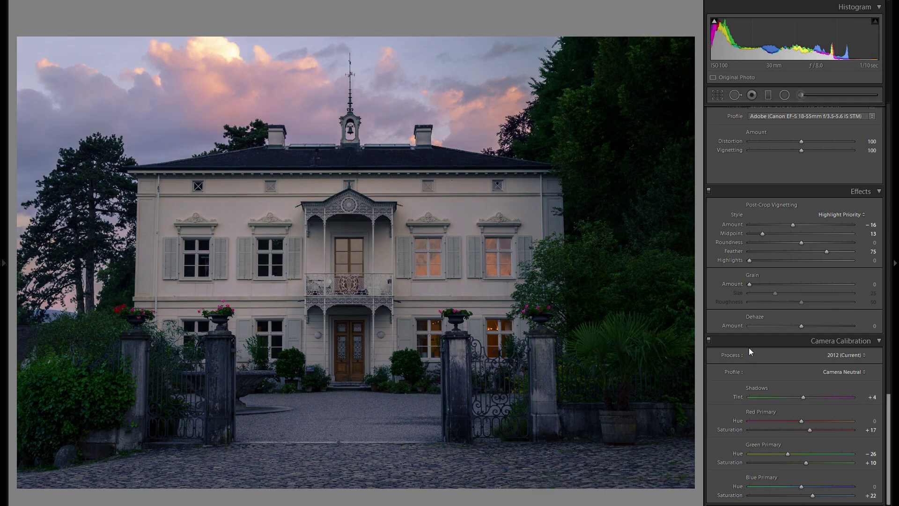
Step: Compare the photo with all camera calibration adjustments off and on
left_click(708, 339)
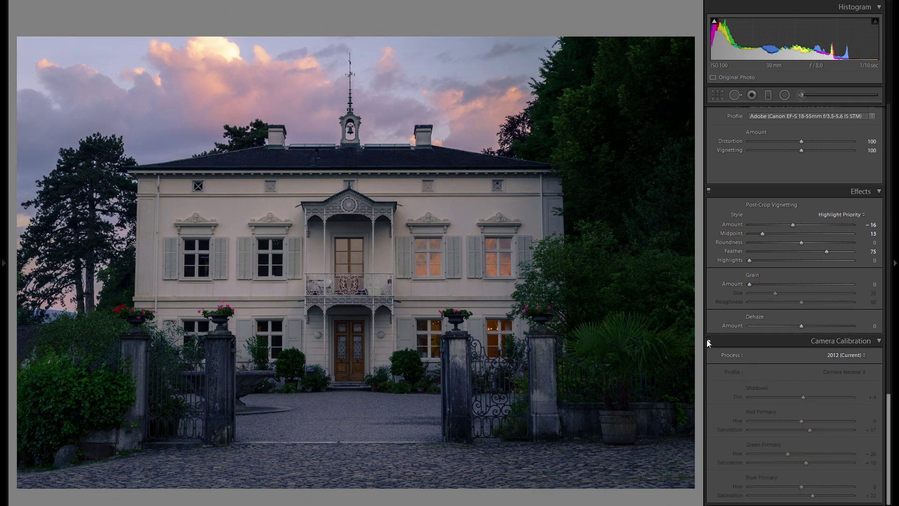
left_click(708, 339)
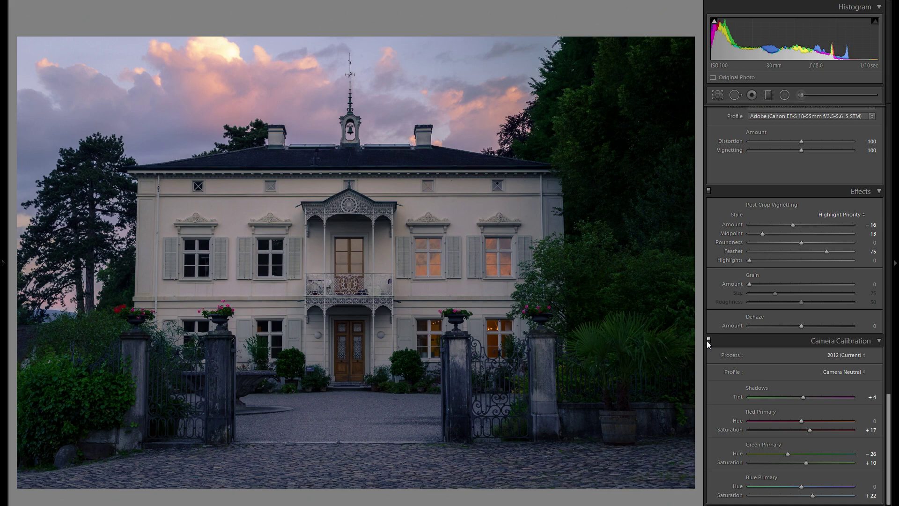
left_click(707, 341)
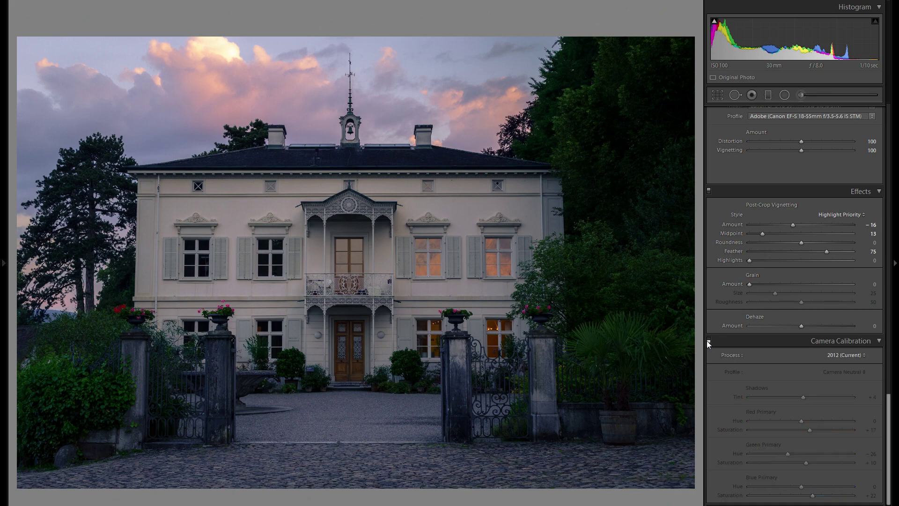
left_click(706, 341)
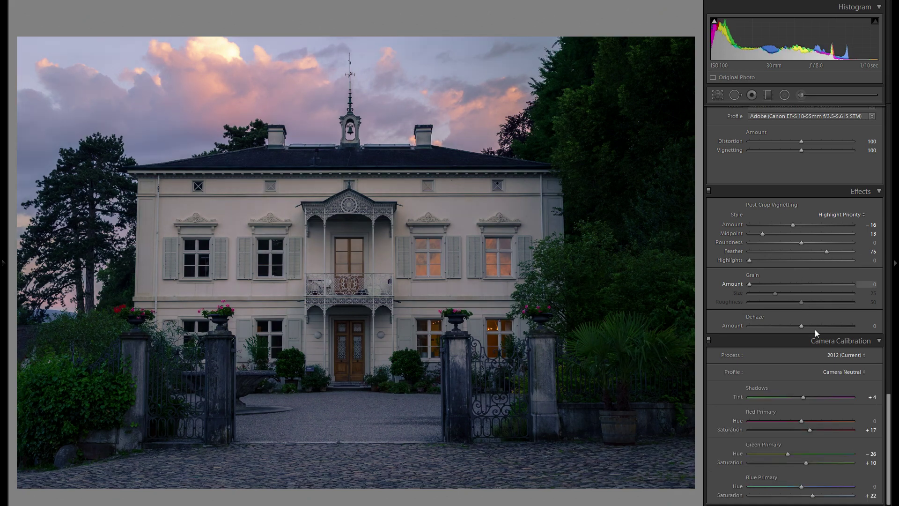
Step: Shift the HSL green hue to -12 with the targeted adjustment tool on the trees, resetting unwanted hue changes
scroll(808, 305, "up", 3)
scroll(807, 374, "down", 3)
scroll(855, 363, "up", 3)
scroll(855, 360, "up", 15)
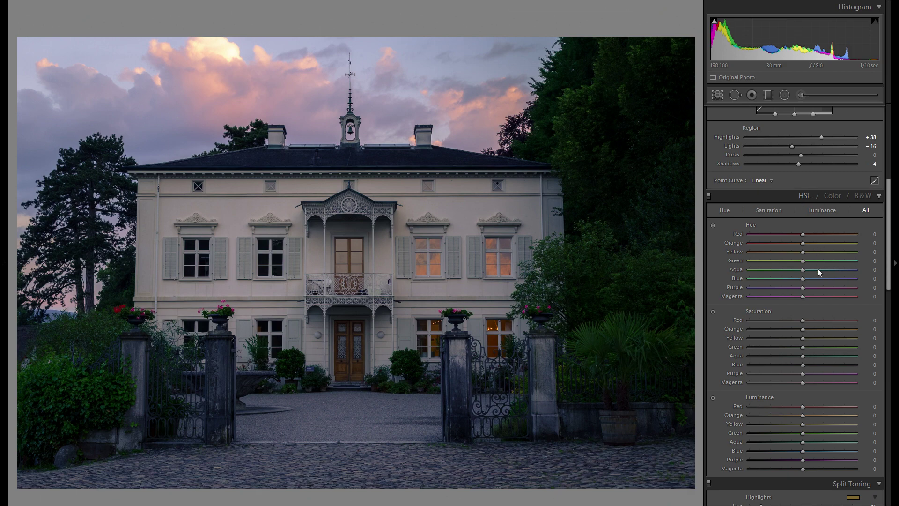
scroll(817, 269, "up", 5)
scroll(803, 353, "down", 5)
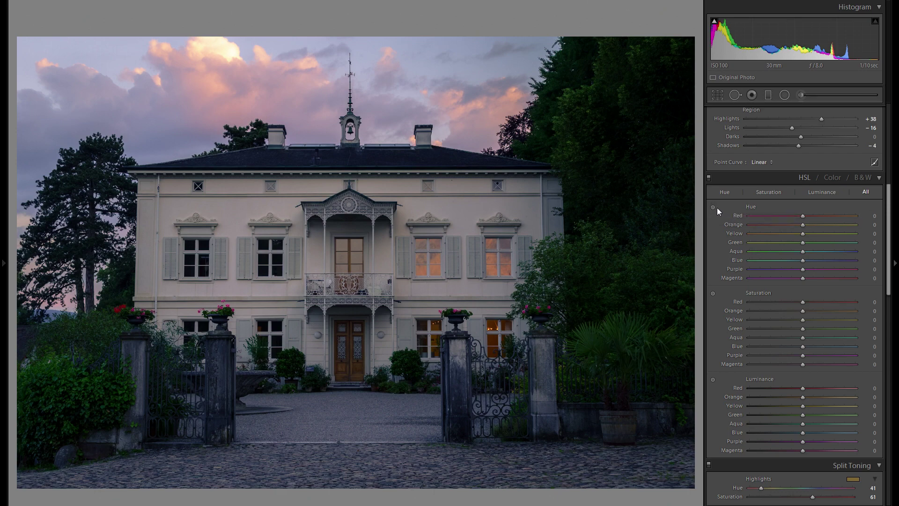
left_click(713, 207)
left_click_drag(649, 154, 649, 173)
double_click(734, 243)
double_click(736, 250)
left_click_drag(593, 243, 592, 261)
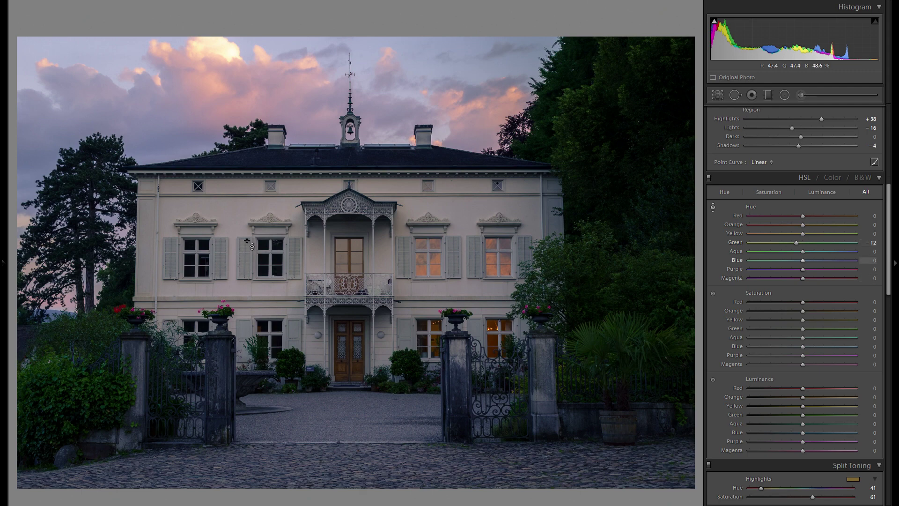
Step: Set the HSL blue hue to -8 using the sky and the orange hue to -6
mouse_move(117, 53)
left_mouse_down()
mouse_move(117, 75)
mouse_move(117, 52)
mouse_move(116, 62)
left_mouse_up()
left_click_drag(196, 75, 196, 73)
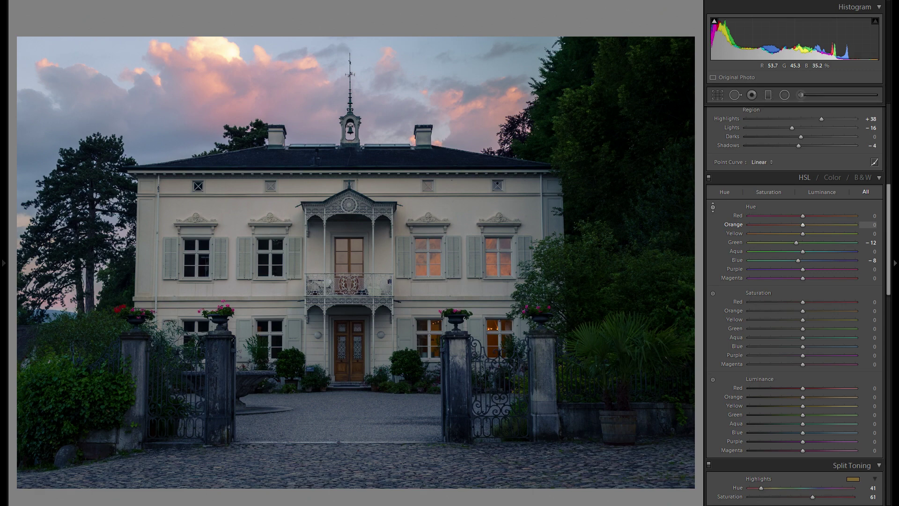
type("-15")
key("Return")
key("Up")
key("Up")
key("Up")
key("Up")
key("Up")
key("Up")
key("Up")
key("Up")
key("Up")
key("Up")
key("Up")
key("Up")
key("Up")
key("Up")
key("Down")
key("Down")
key("Down")
key("Down")
key("Up")
key("Up")
key("Up")
key("Up")
key("Up")
key("Up")
key("Up")
key("Up")
key("Tab")
key("Tab")
key("Tab")
key("Tab")
key("Tab")
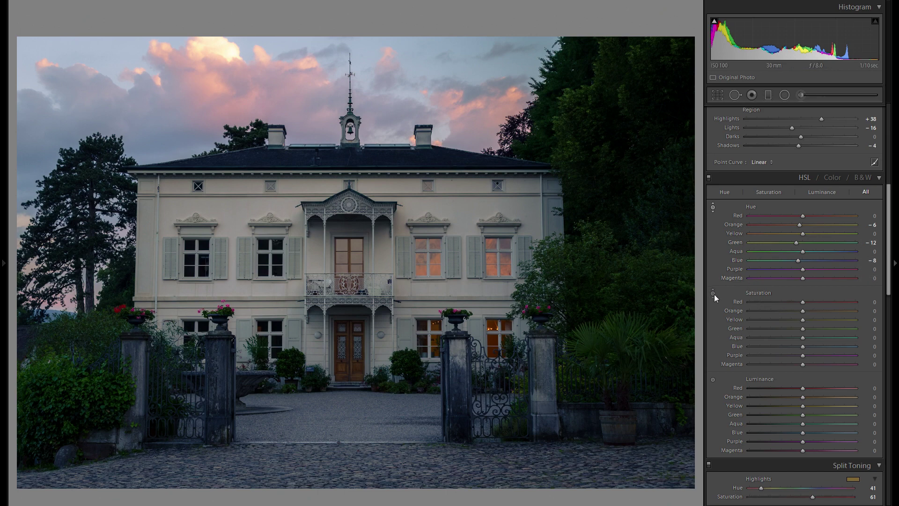
Step: Use targeted adjustment to set HSL saturation to +40 for green, -10 for blue, +26 for orange and +1 for yellow
left_click(713, 294)
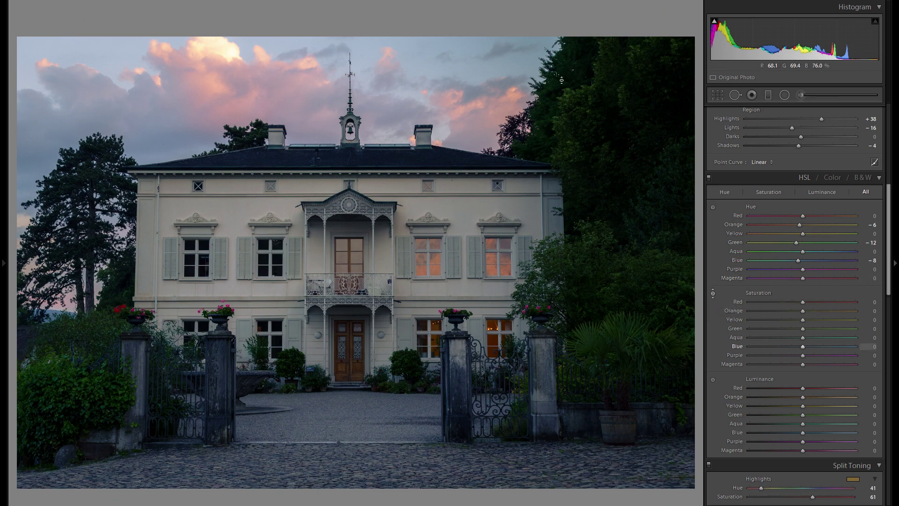
left_click_drag(589, 265, 588, 238)
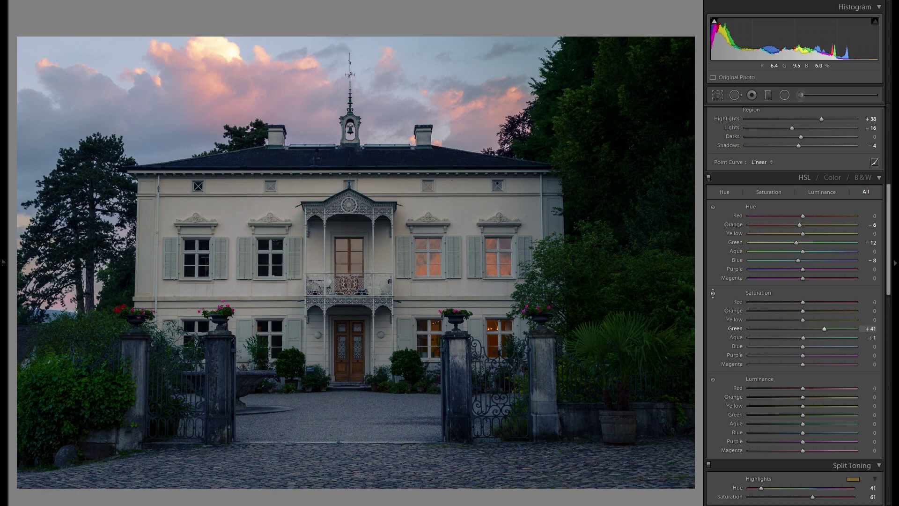
left_click_drag(118, 57, 118, 58)
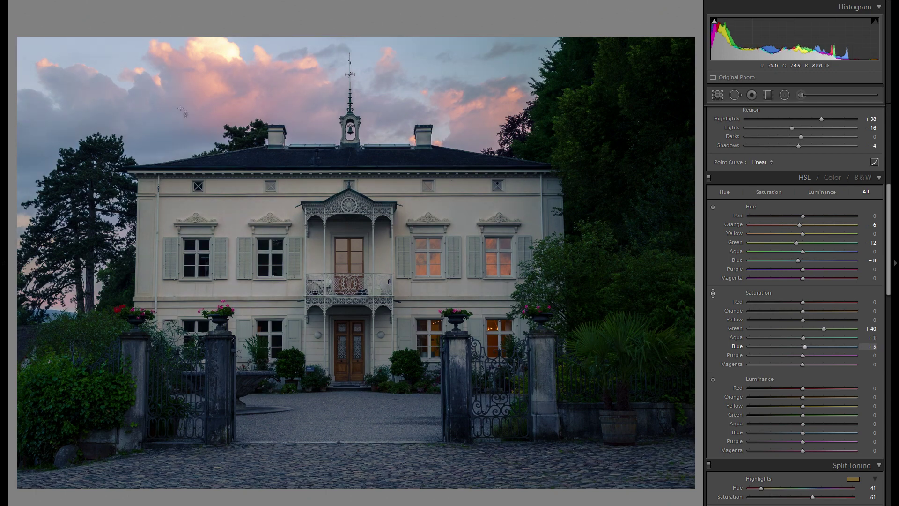
left_click_drag(112, 57, 112, 60)
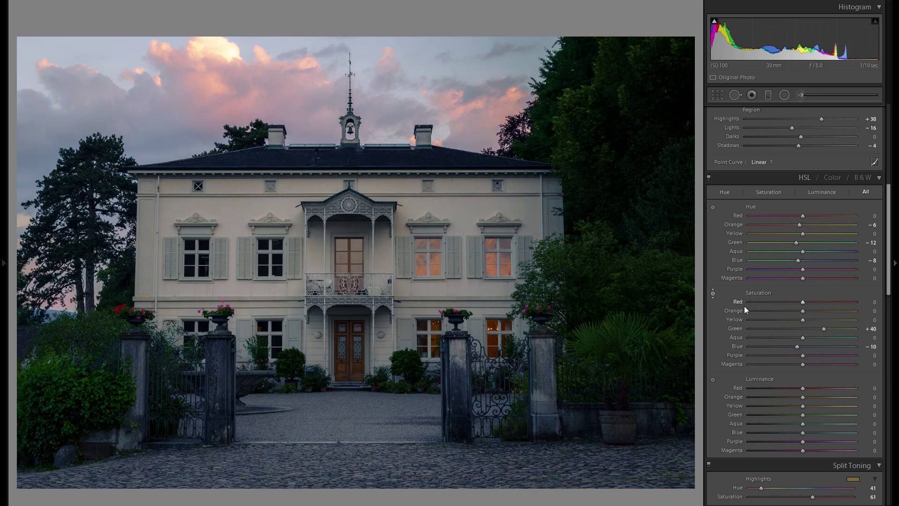
left_click_drag(436, 271, 435, 266)
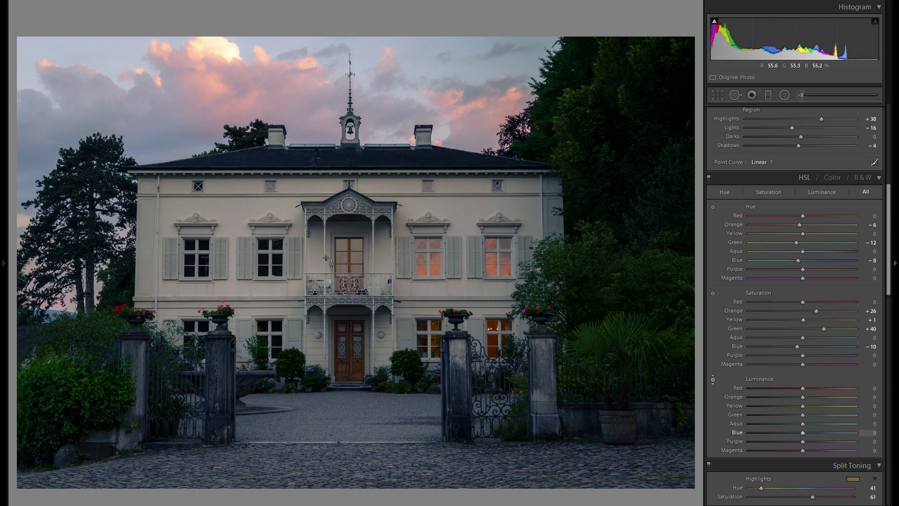
Step: Use targeted adjustment to set HSL luminance to +51 for green, +4 for aqua, -14 for blue and +12 for orange
left_click_drag(560, 270, 561, 230)
mouse_move(104, 43)
left_mouse_down()
mouse_move(105, 28)
mouse_move(106, 38)
left_mouse_up()
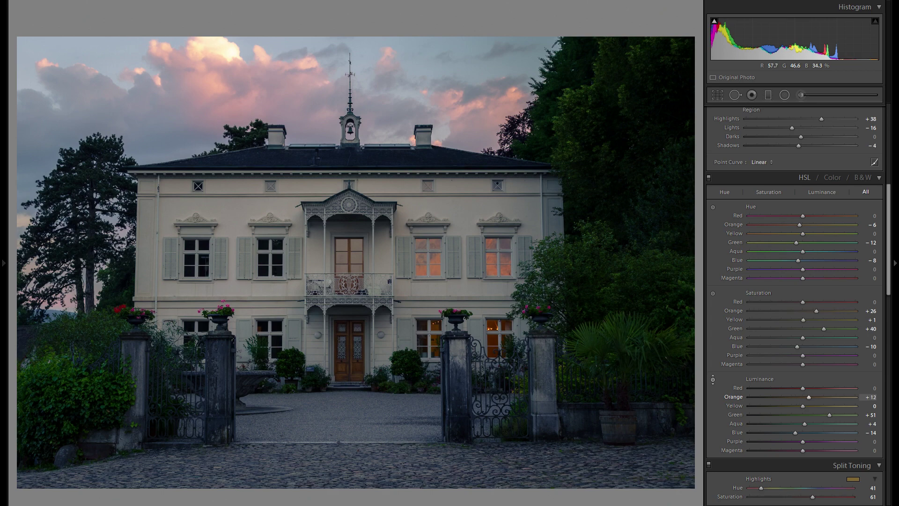
Step: Compare the photo with the HSL adjustments switched off and on several times
left_click(709, 178)
left_click(709, 177)
left_click(709, 178)
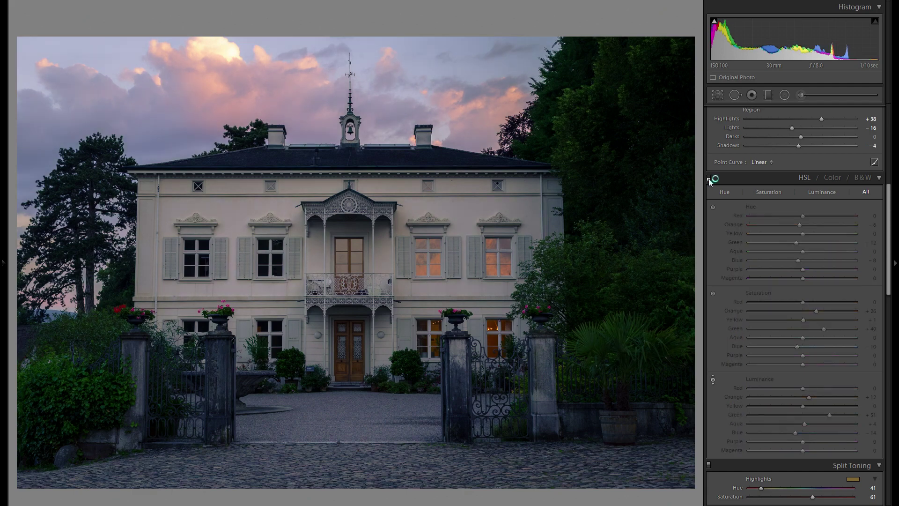
left_click(709, 178)
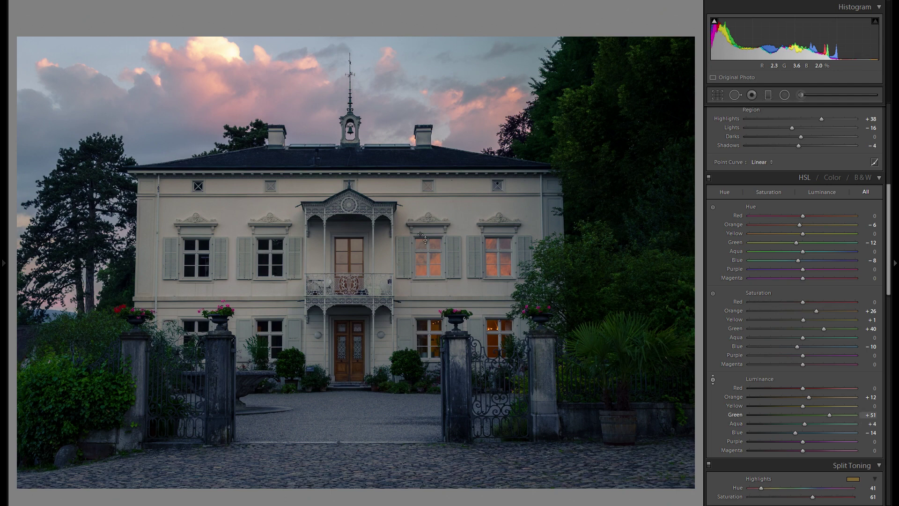
left_click(728, 228)
left_click(708, 177)
left_click(709, 177)
left_click(709, 178)
left_click(708, 178)
scroll(748, 331, "down", 15)
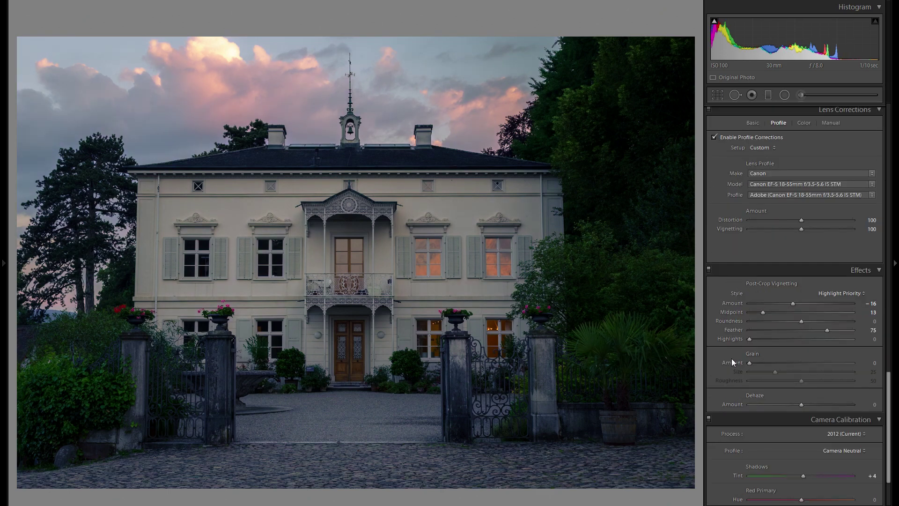
scroll(736, 365, "up", 10)
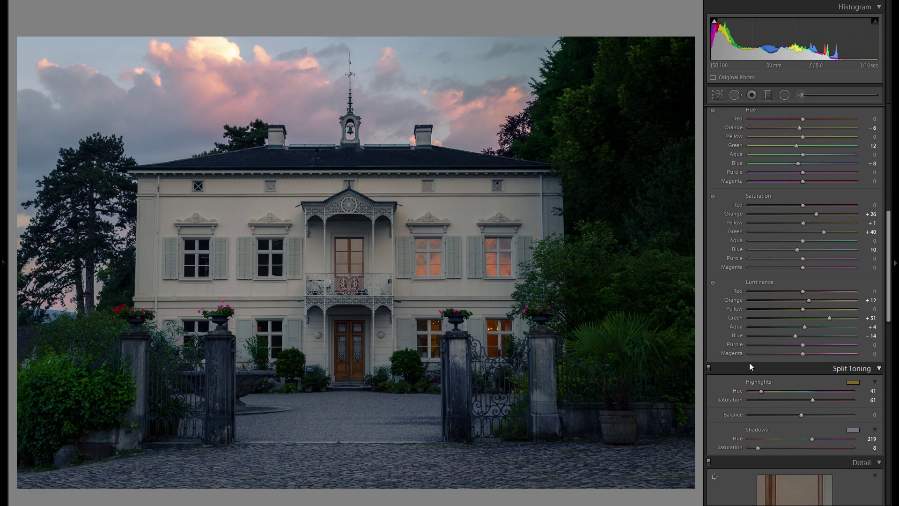
scroll(744, 346, "up", 5)
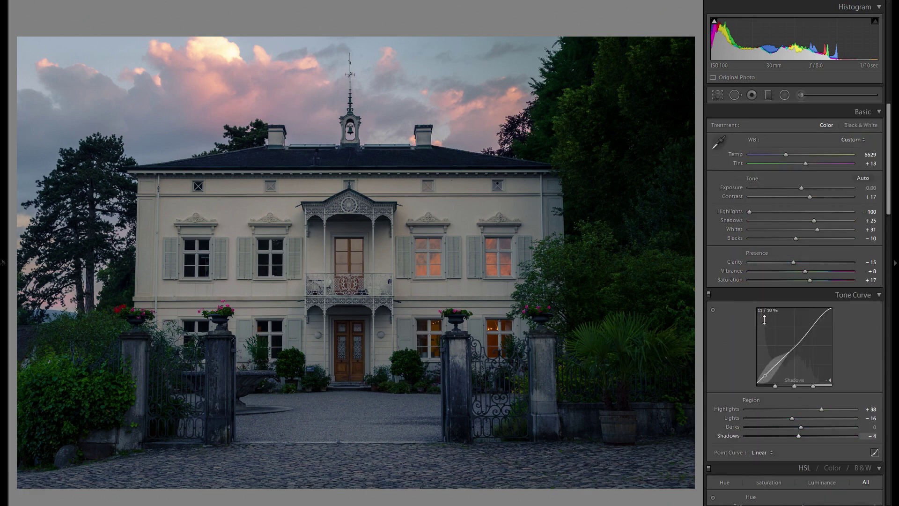
Step: Draw a graduated filter down across the sky to below the roofline and set its contrast to 29 and saturation to 22
left_click(785, 96)
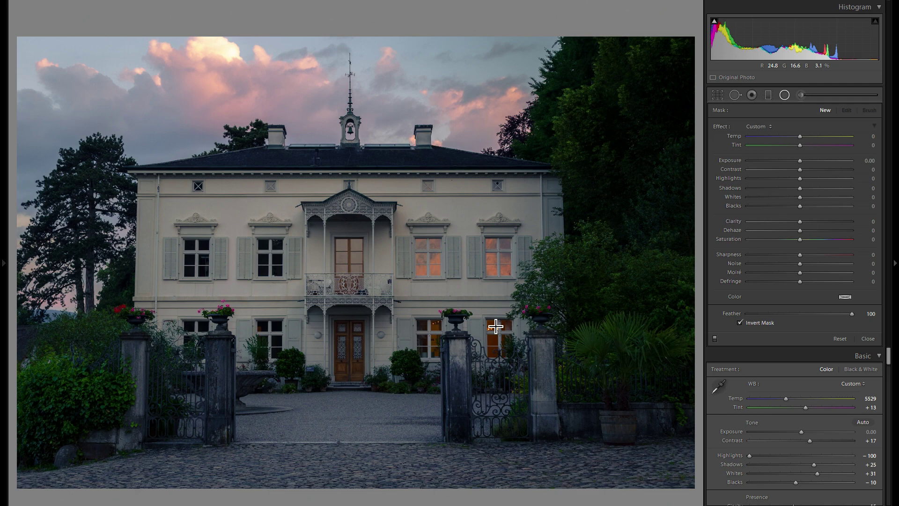
left_click(782, 94)
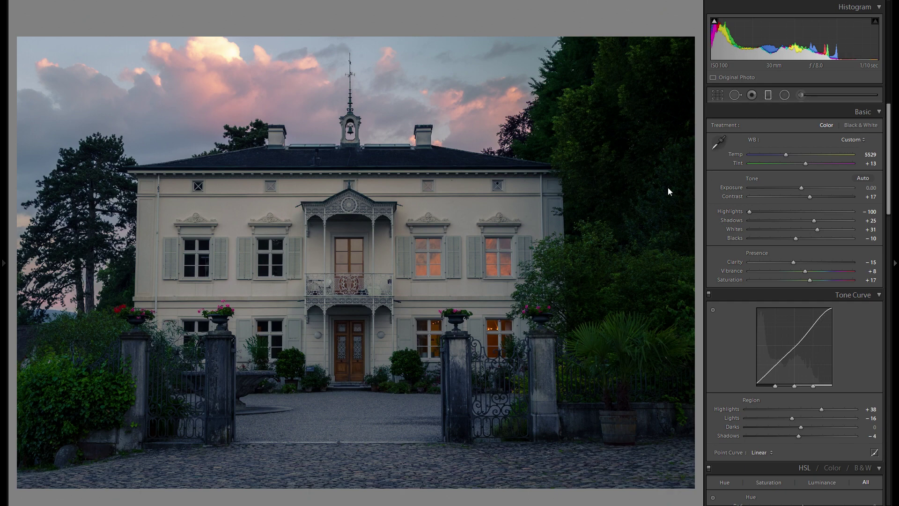
key("m")
left_click_drag(277, 102, 286, 205)
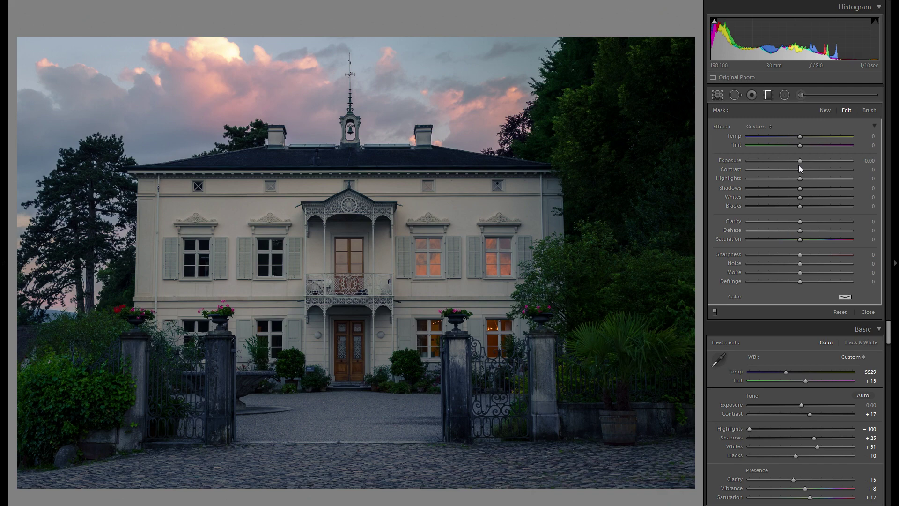
left_click(813, 169)
left_click_drag(818, 171, 811, 171)
left_click(819, 240)
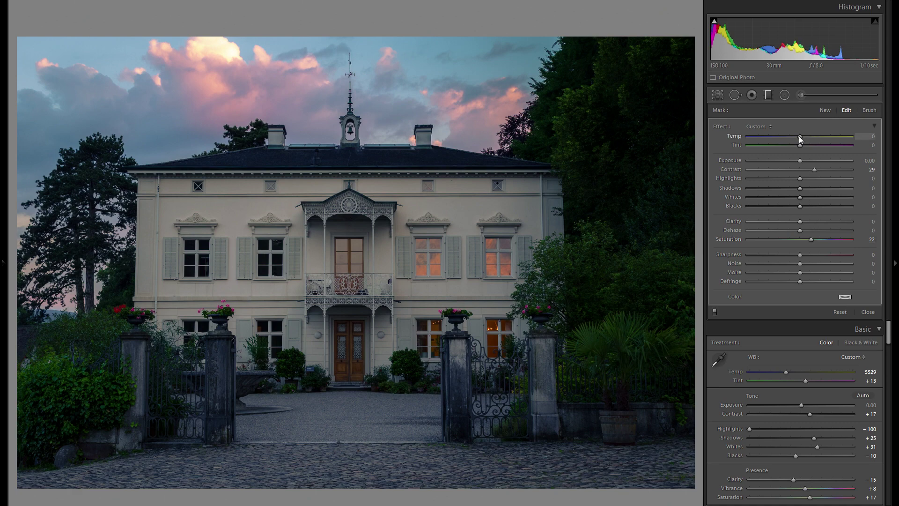
Step: Set the sky graduated filter's temp to 12, contrast to 35, highlights to -38, whites to 16 and saturation to 5
left_click_drag(799, 136, 807, 137)
left_click_drag(811, 239, 804, 241)
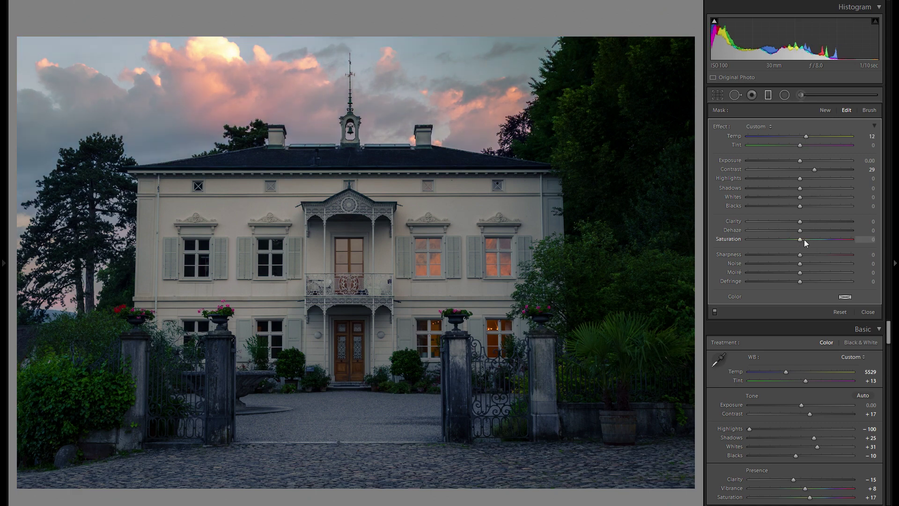
left_click_drag(814, 169, 807, 199)
left_click_drag(800, 178, 780, 182)
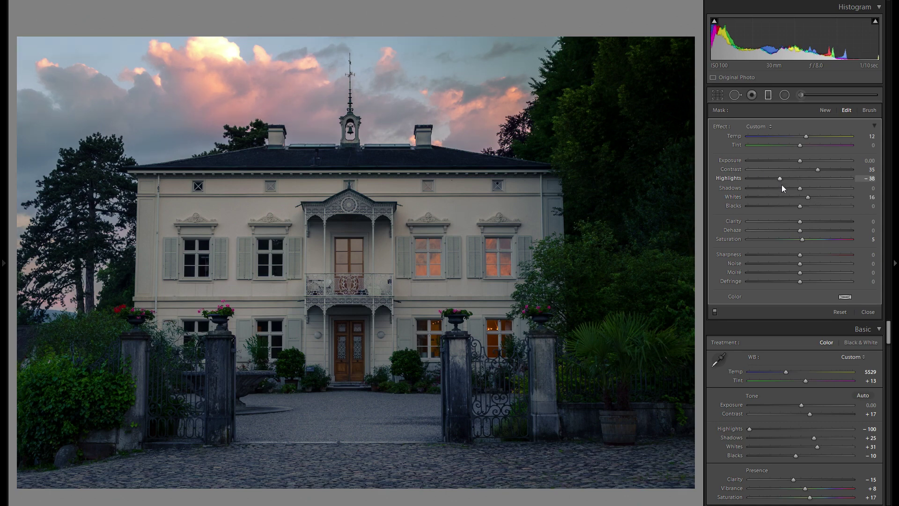
left_click_drag(771, 206, 797, 206)
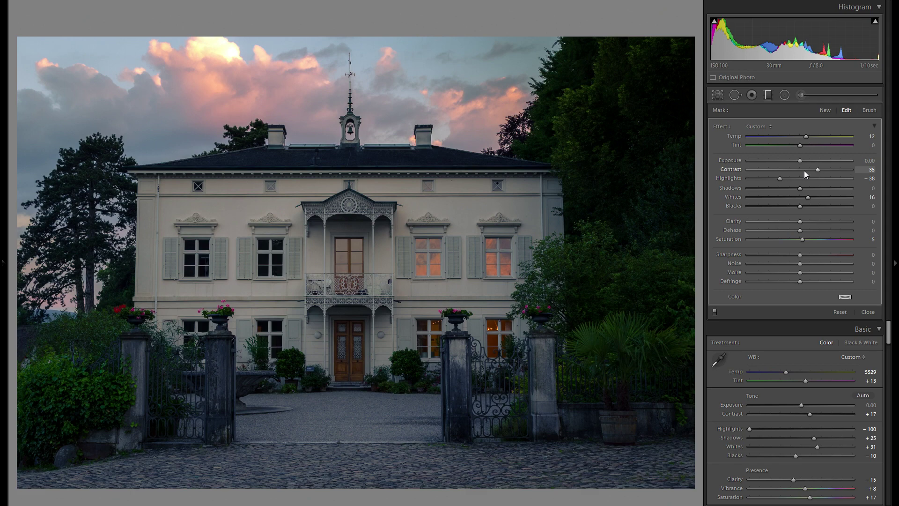
Step: Compare the photo with the sky graduated filter switched off and on
left_click(715, 312)
left_click(715, 311)
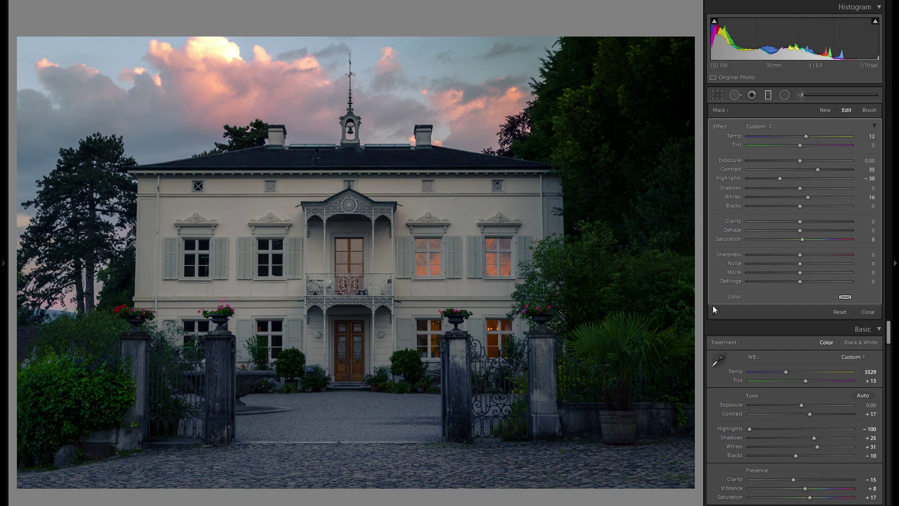
left_click(715, 312)
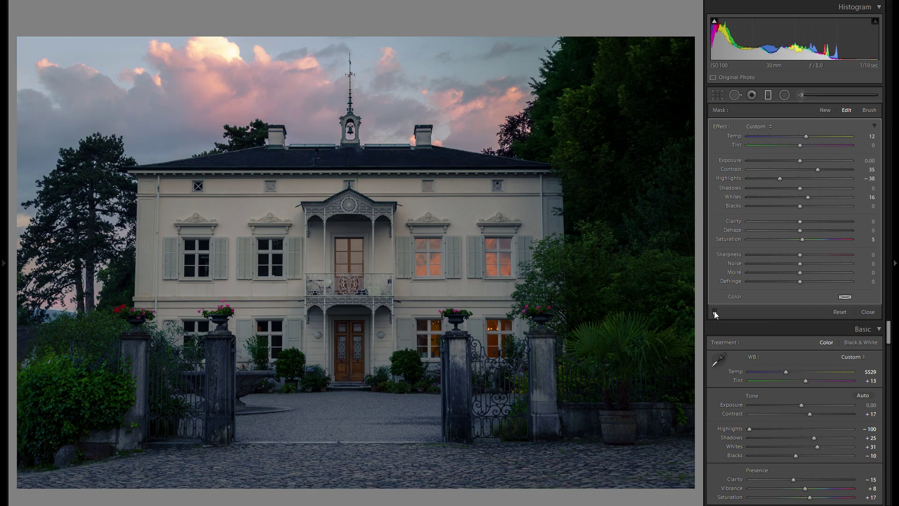
left_click(715, 311)
Step: Draw a second, level graduated filter upward over the cobblestone foreground and set its exposure to -0.42
left_click(824, 110)
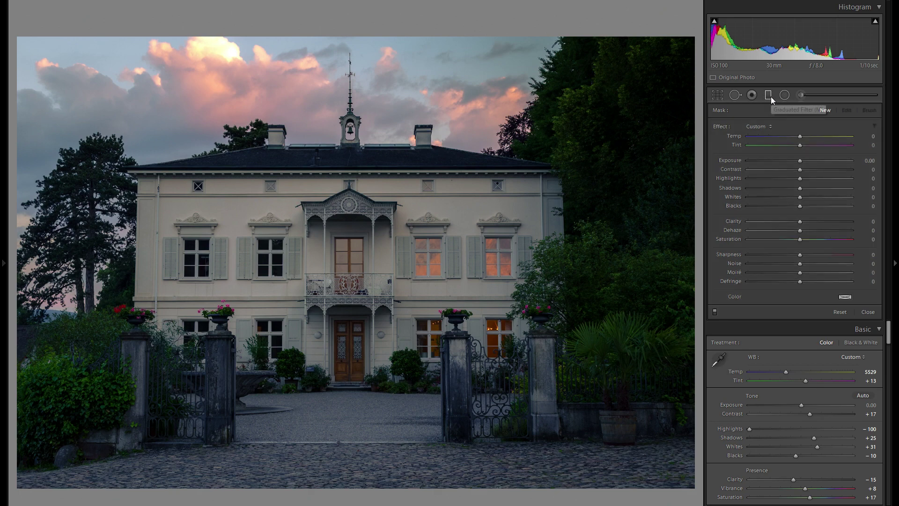
left_click_drag(327, 477, 330, 388)
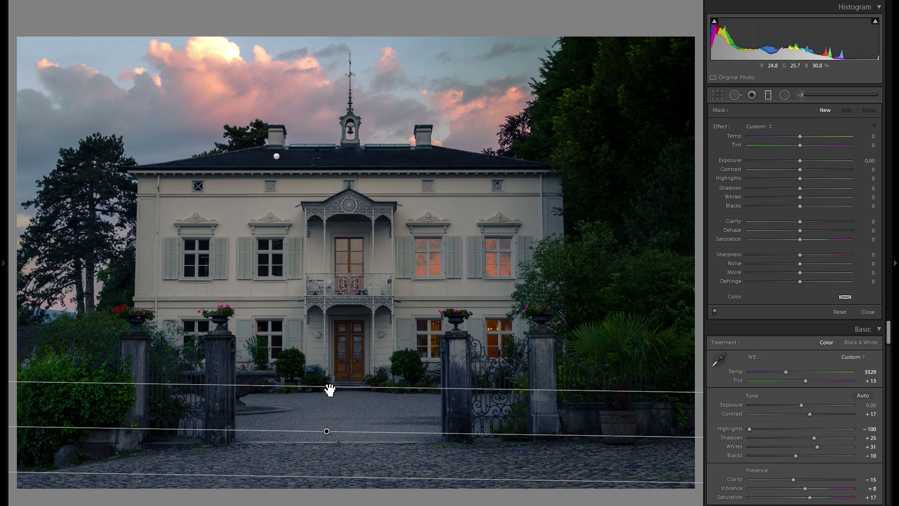
mouse_move(330, 389)
left_mouse_down()
mouse_move(331, 312)
mouse_move(331, 386)
left_mouse_up()
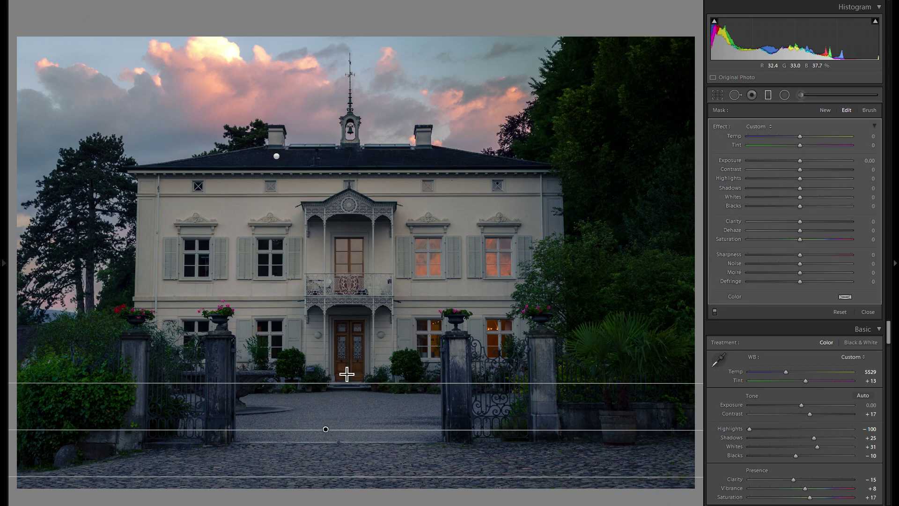
left_click_drag(334, 430, 325, 456)
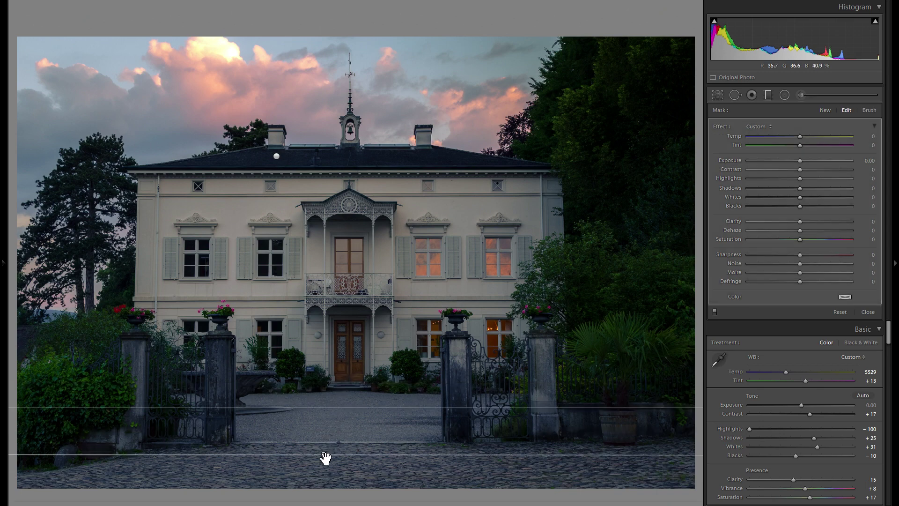
left_click_drag(800, 161, 795, 162)
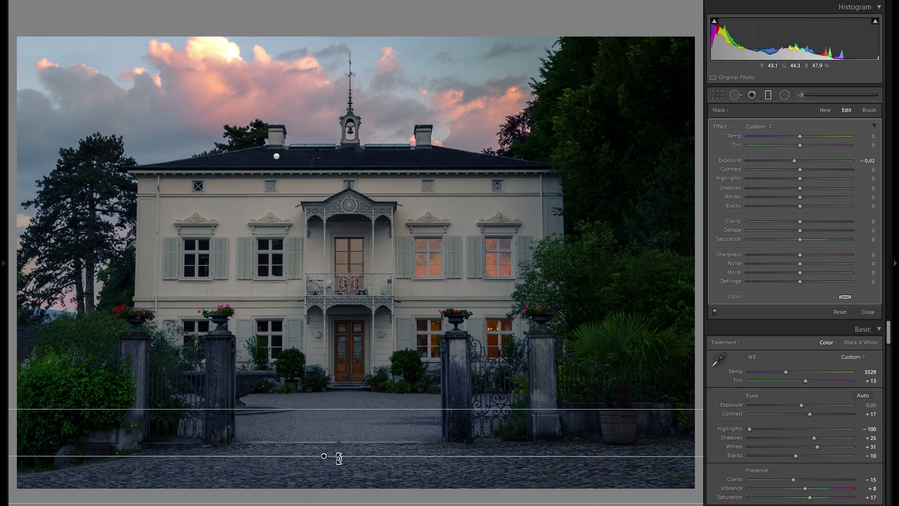
Step: Delete the foreground graduated filter, undo the last change and leave the graduated filter tool
right_click(323, 457)
left_click(341, 469)
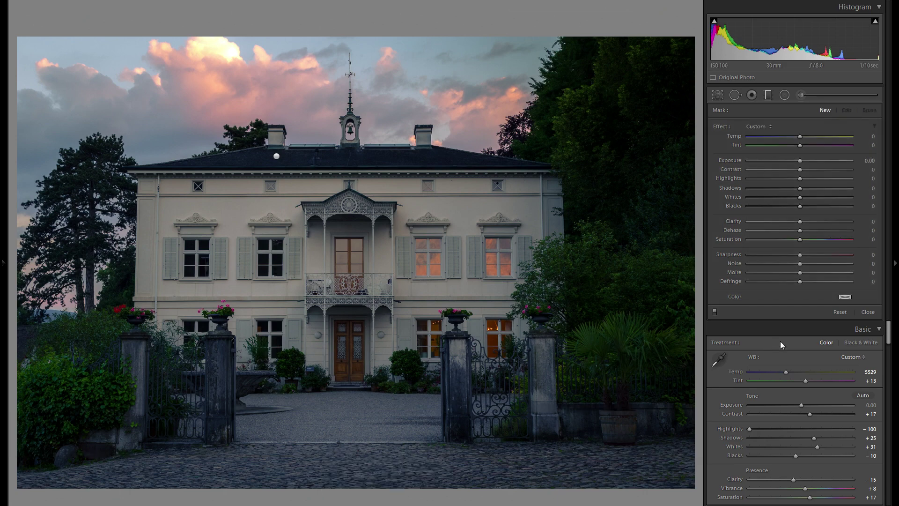
key("ctrl+z")
left_click(767, 95)
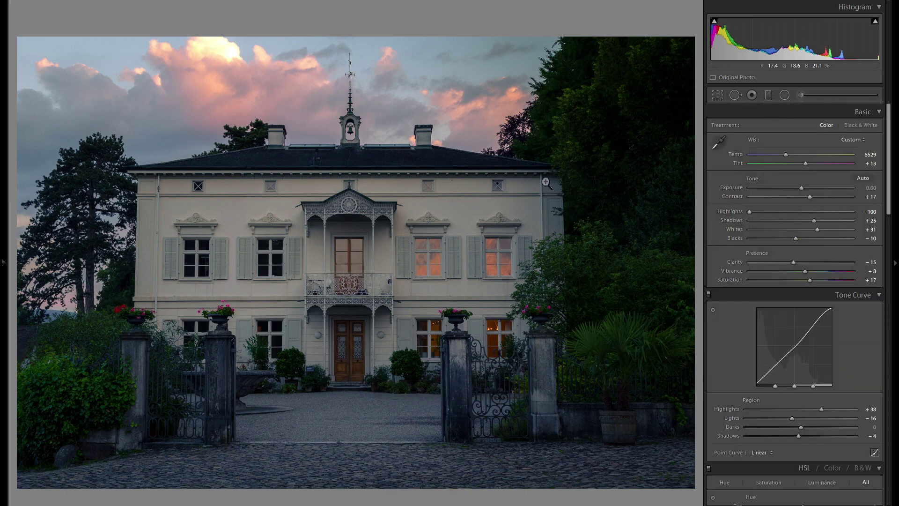
Step: Apply an adjustment brush with exposure -0.34 and compare the photo with it switched off and on
left_click(801, 95)
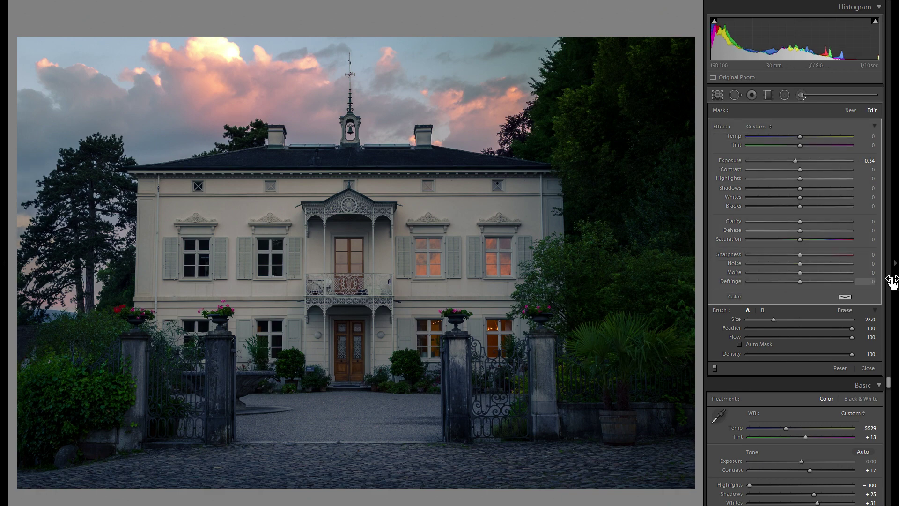
left_click(715, 368)
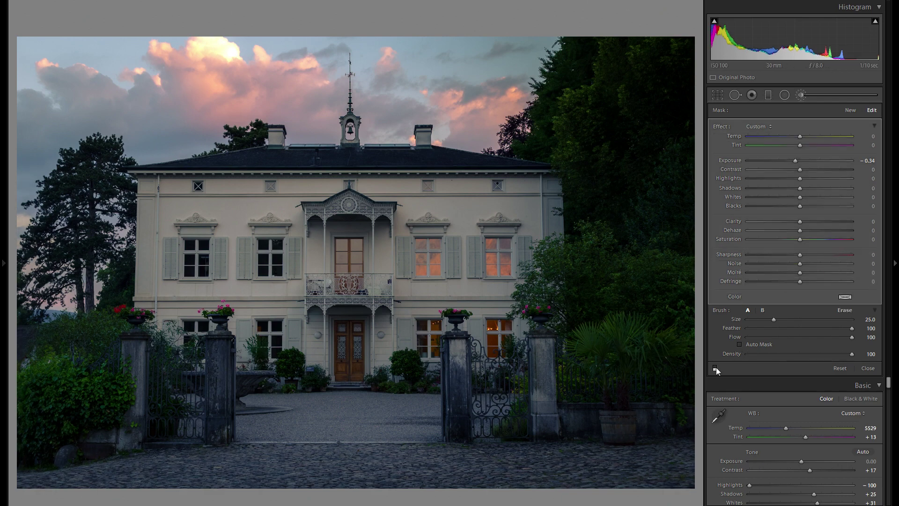
left_click(715, 367)
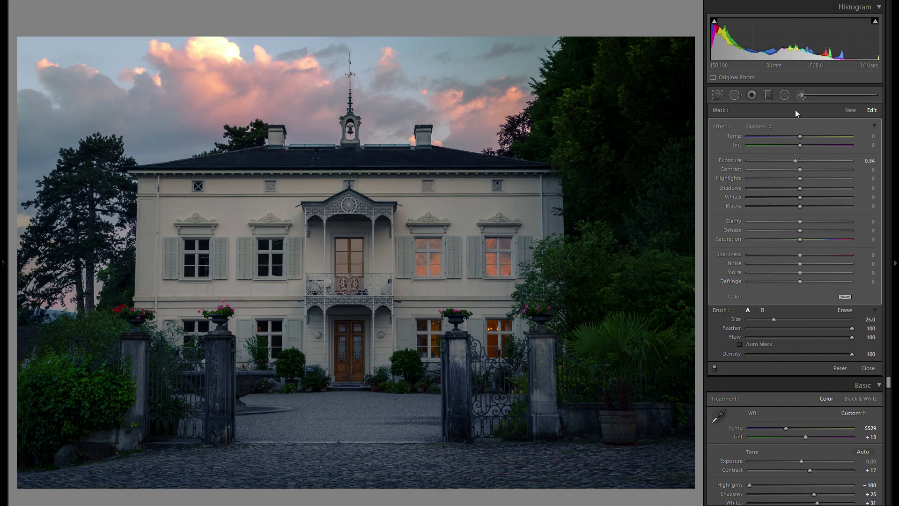
left_click(801, 95)
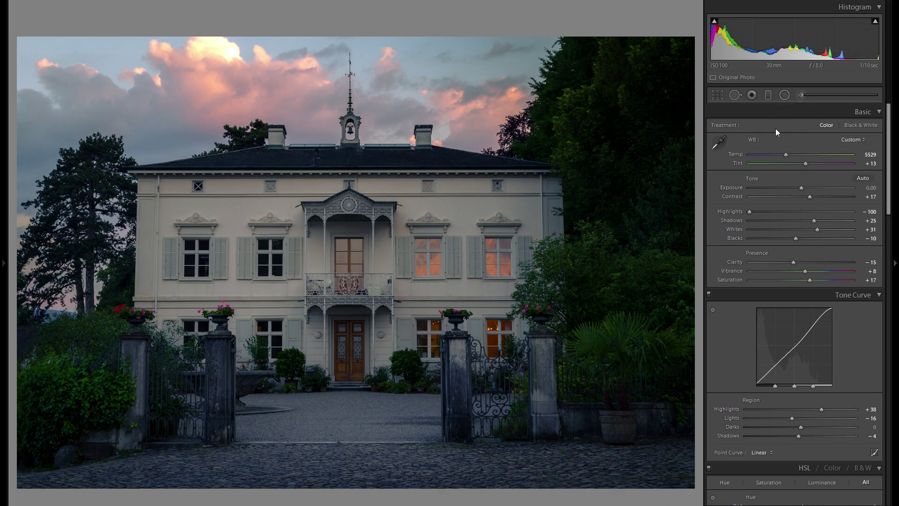
Step: Set the photo's overall saturation to +20 and vibrance to +15
left_click(824, 281)
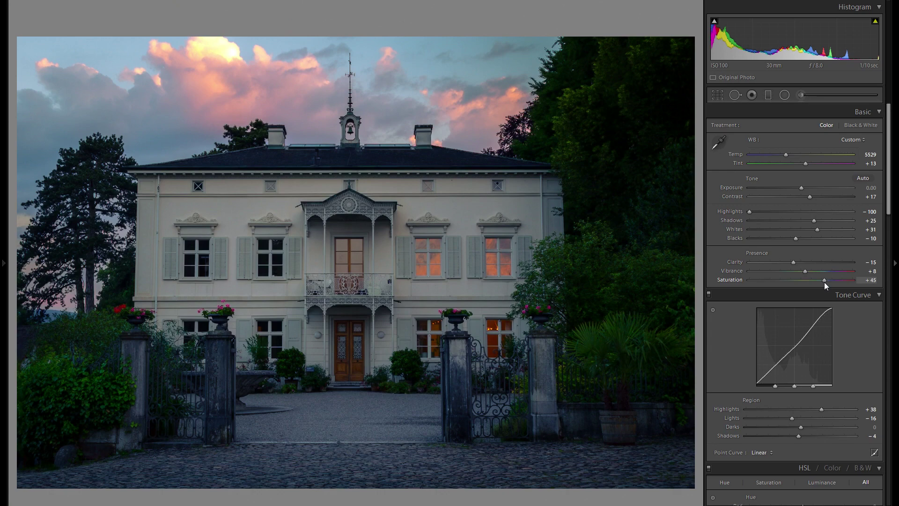
left_click_drag(824, 282, 811, 280)
left_click(808, 272)
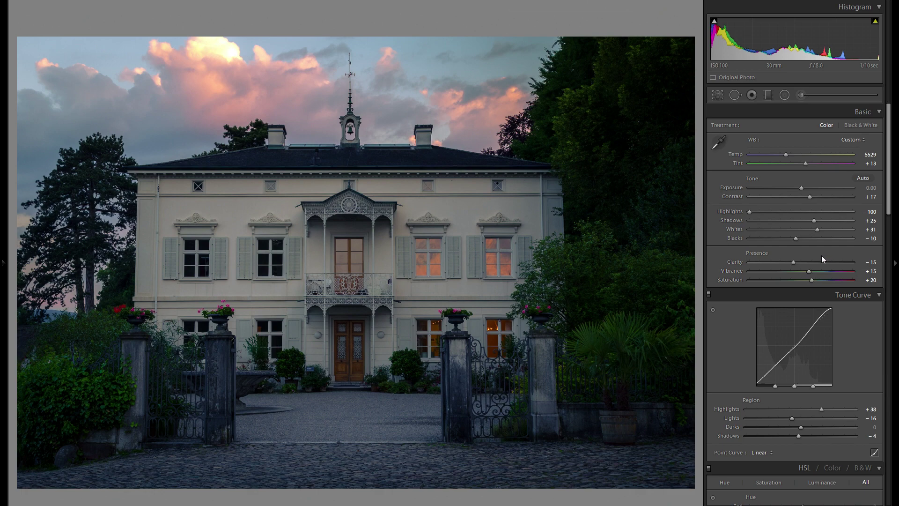
Step: Draw a wide elliptical radial filter on the facade's upper floor with exposure 0.52, contrast -13, whites 29 and clarity -6
left_click(785, 95)
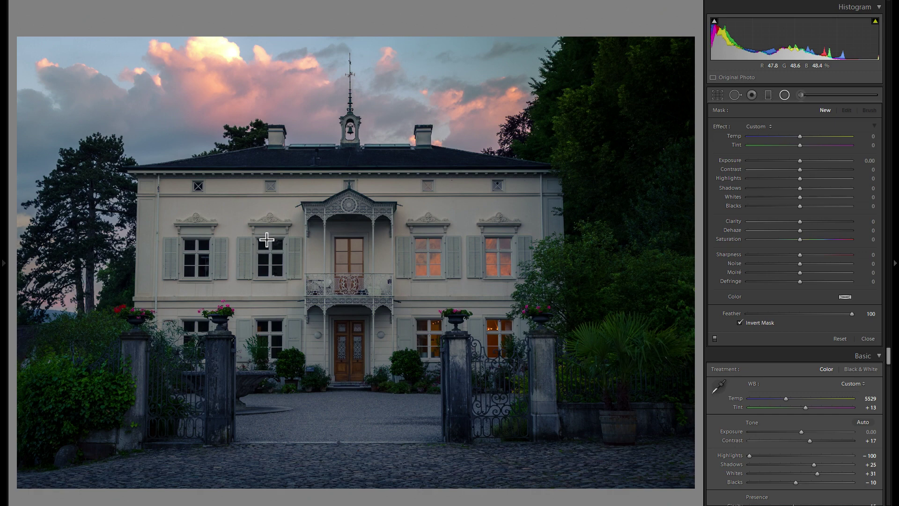
left_click_drag(264, 235, 422, 276)
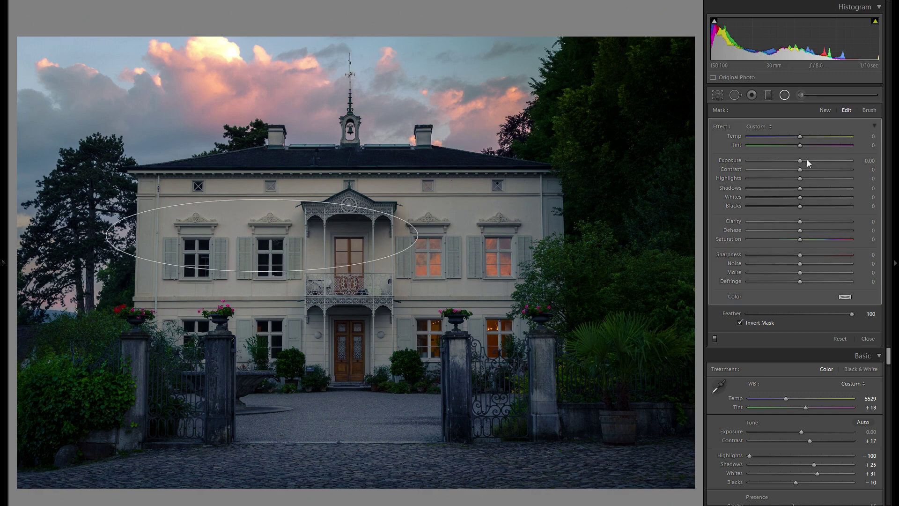
left_click_drag(800, 160, 803, 161)
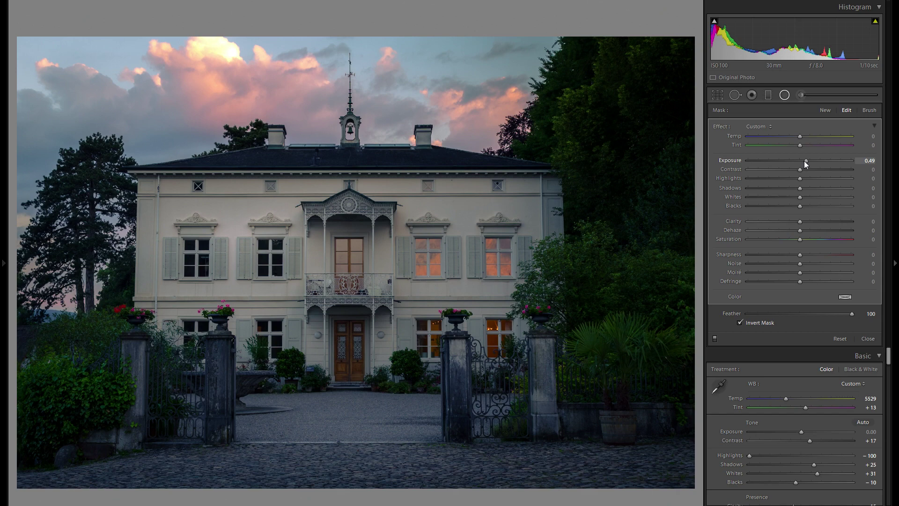
left_click(814, 198)
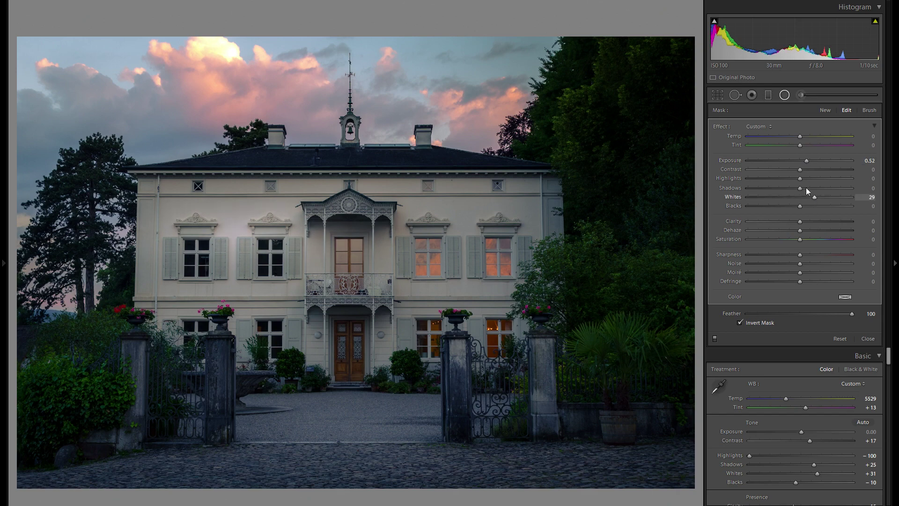
left_click(813, 172)
left_click_drag(788, 220, 794, 221)
Step: Tint the radial filter a warm yellow with hue 40 and saturation 20%
left_click(847, 297)
left_click(735, 324)
left_click_drag(735, 324, 732, 329)
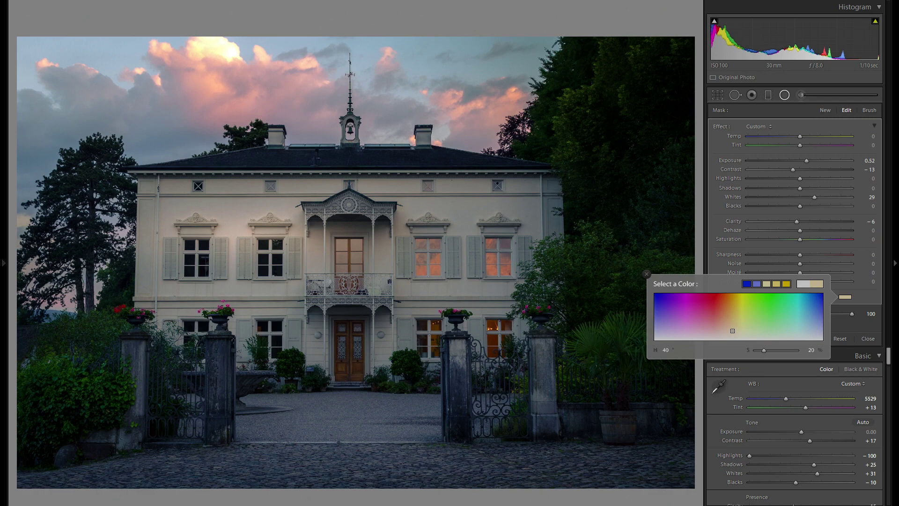
Step: Move the radial filter onto the left half of the facade between the two floors, with exposure 0.34 and whites 26
left_click(295, 229)
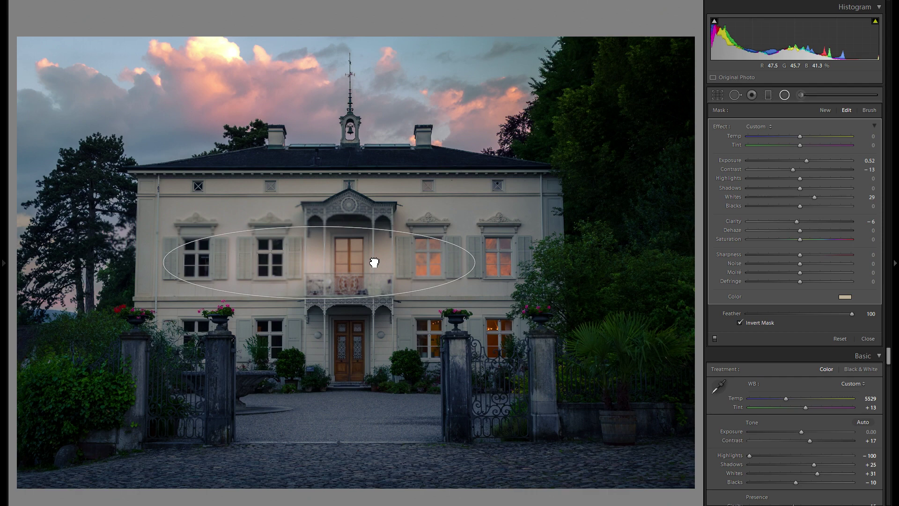
left_click_drag(375, 262, 417, 488)
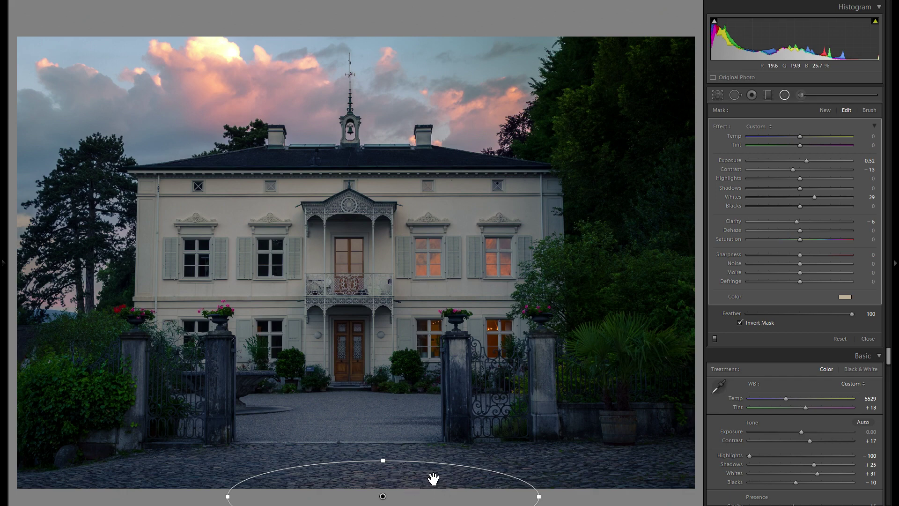
left_click_drag(429, 478, 336, 322)
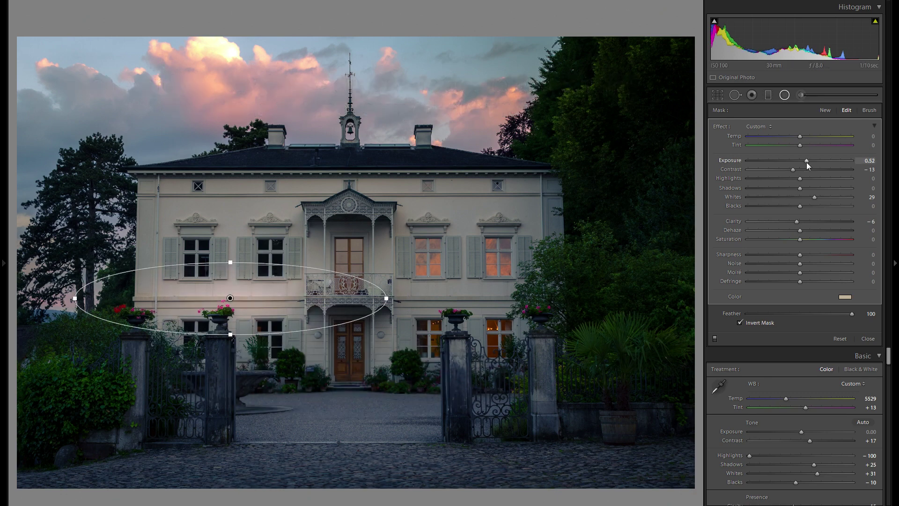
left_click_drag(806, 162, 804, 162)
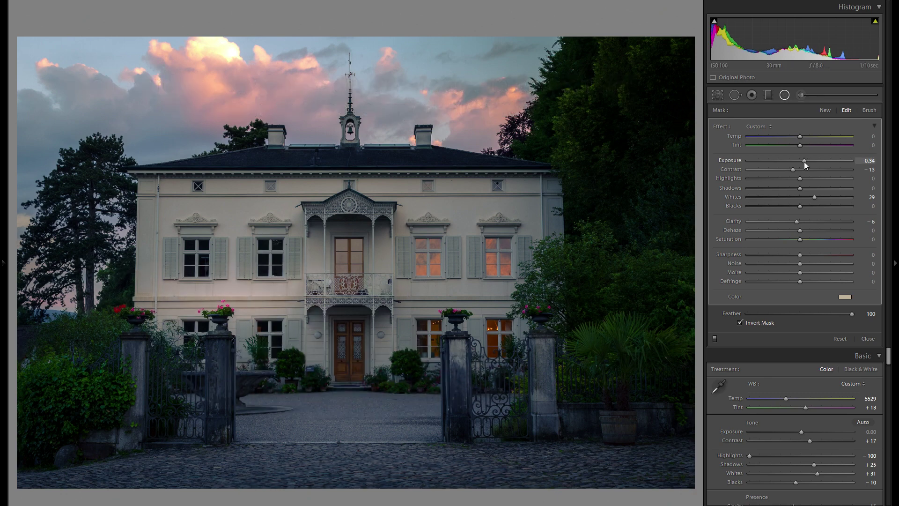
Step: Duplicate the radial filter, move the copy onto the right half of the facade and set its exposure to 0.23
right_click(257, 293)
left_click(298, 294)
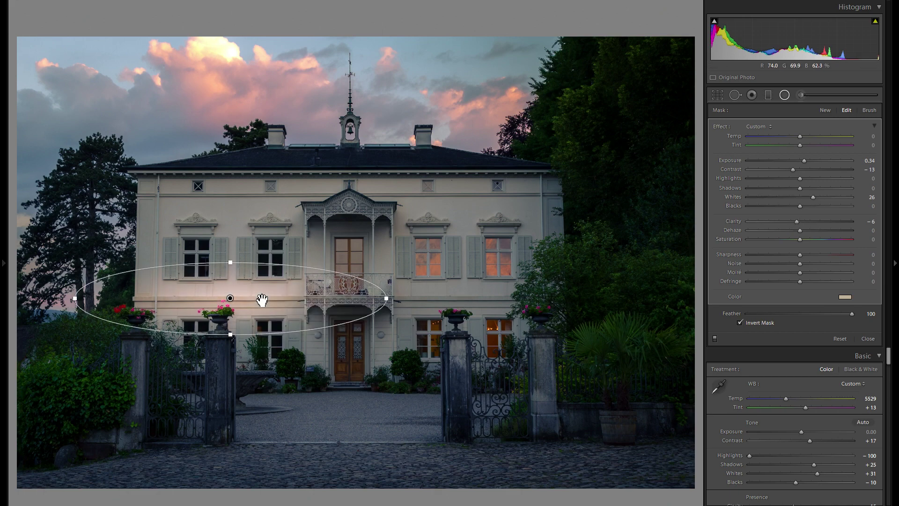
left_click_drag(266, 306, 476, 293)
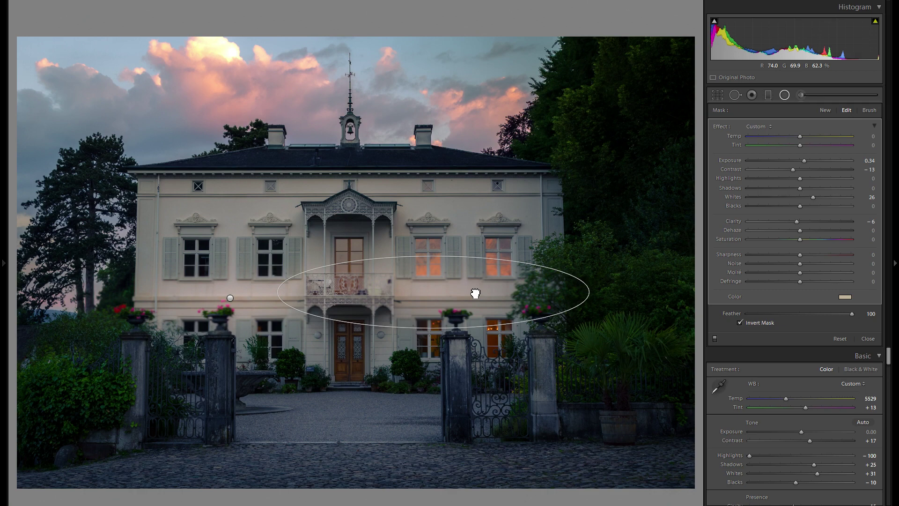
left_click_drag(476, 293, 489, 291)
Step: Duplicate the radial filter onto the upper right part of the facade, and duplicate it again onto the upper left part
right_click(469, 288)
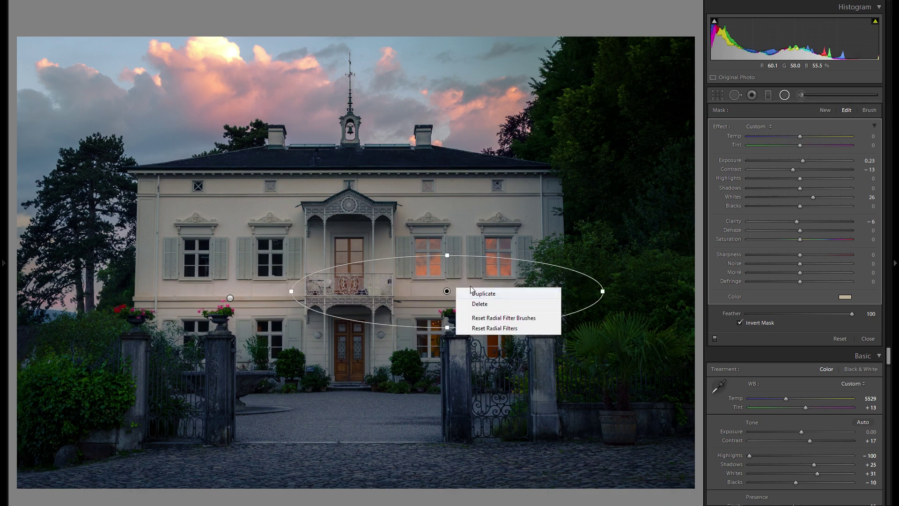
left_click(490, 207)
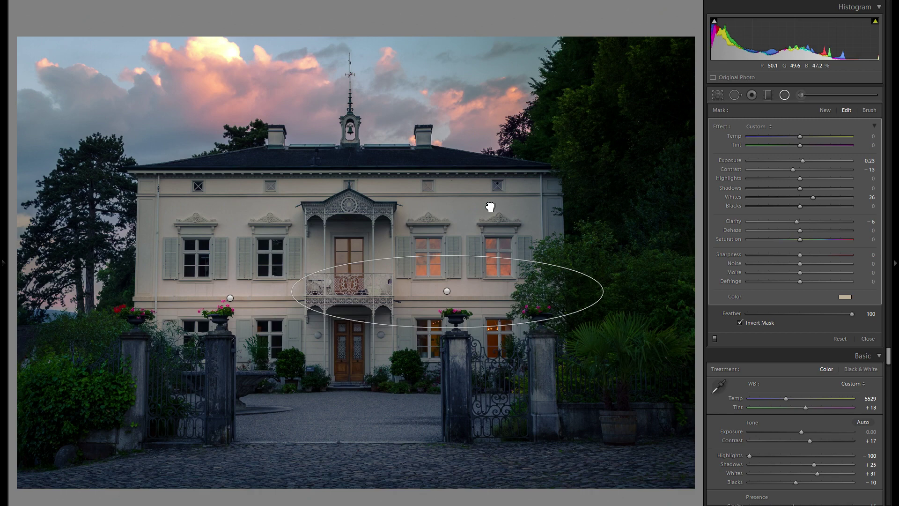
left_click_drag(490, 294, 491, 197)
right_click(492, 189)
left_click(492, 196)
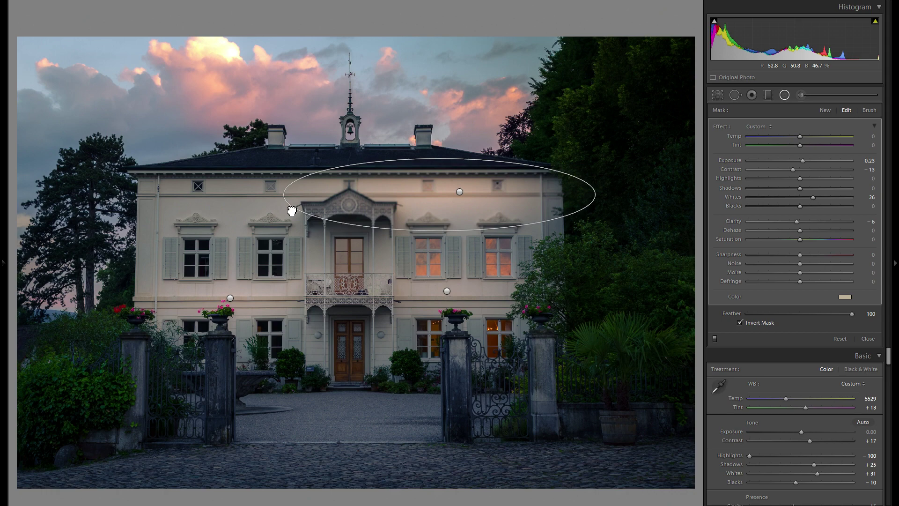
Step: Set the balcony door's radial filter to exposure 0.56 and duplicate it onto the entrance door below
left_click_drag(806, 160, 810, 161)
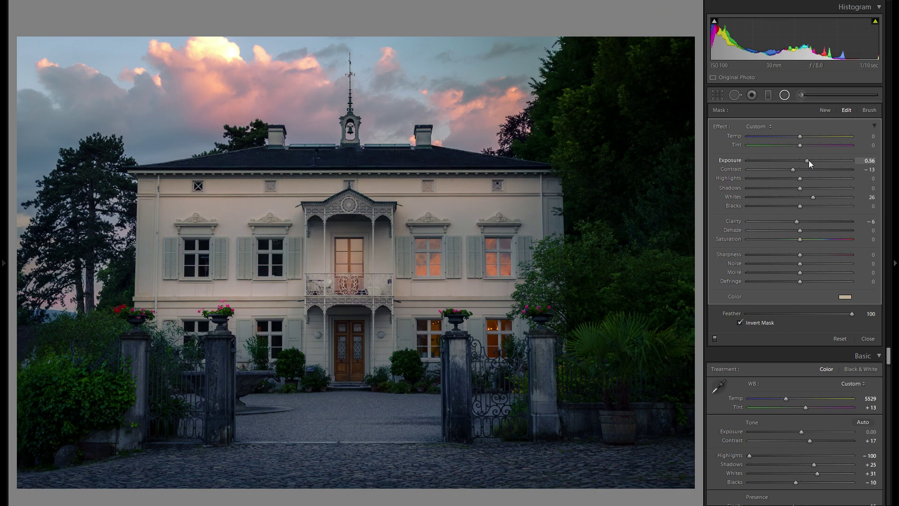
right_click(359, 250)
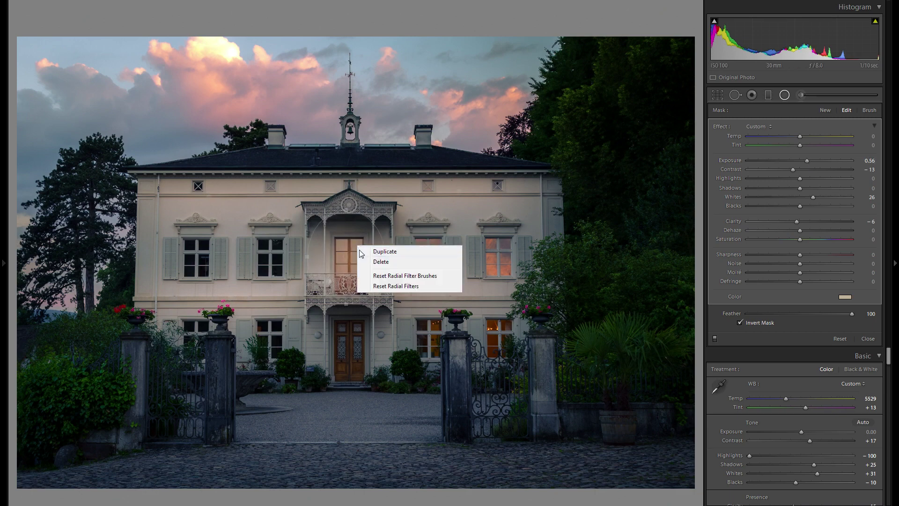
left_click(353, 344)
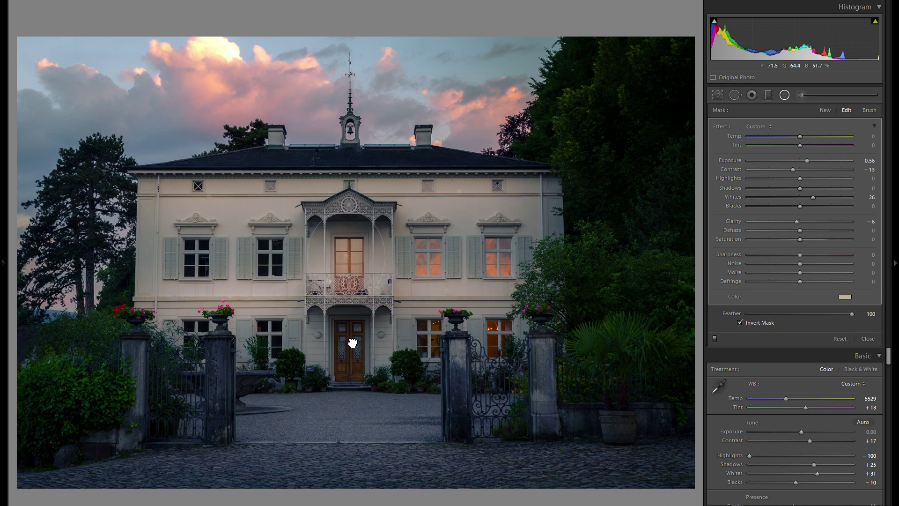
right_click(348, 359)
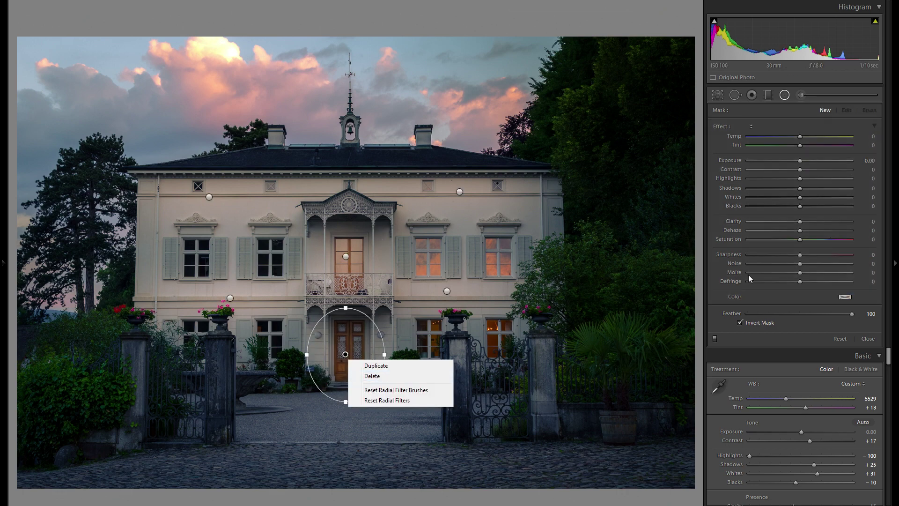
left_click(799, 263)
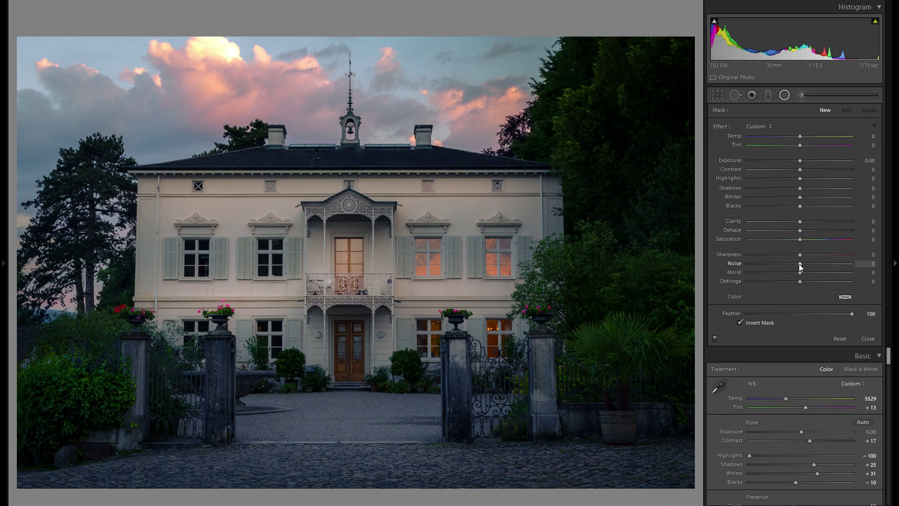
key("ctrl+z")
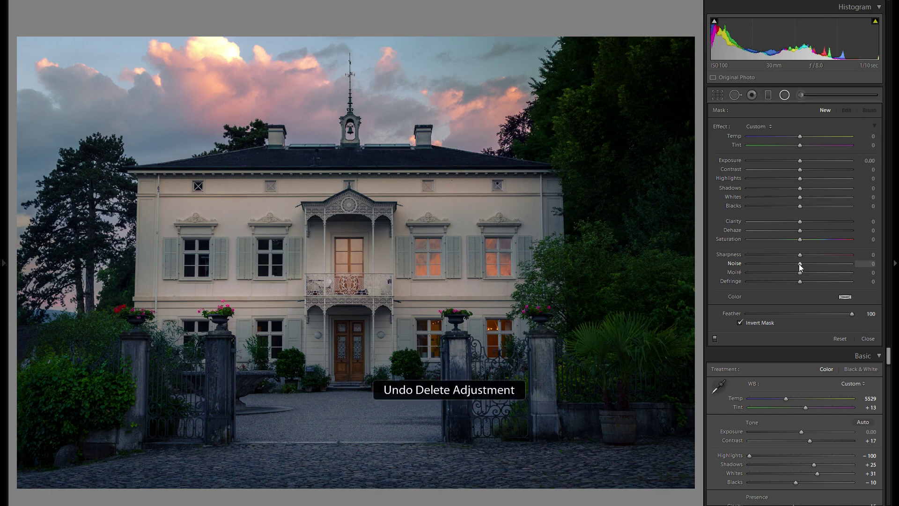
Step: Duplicate the entrance door's radial filter and place copies on the ground-floor wall and shrubs on both sides of the door
left_click(345, 355)
right_click(363, 357)
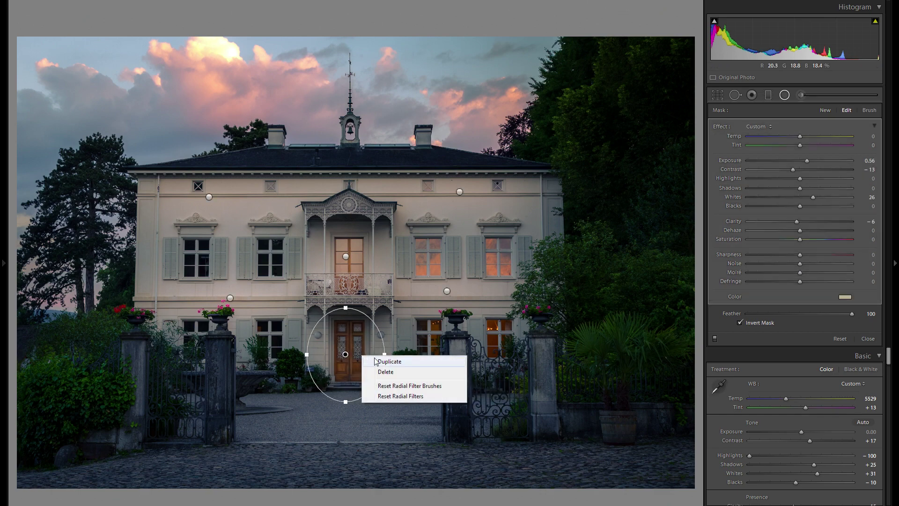
left_click(361, 349)
left_click_drag(297, 325, 303, 329)
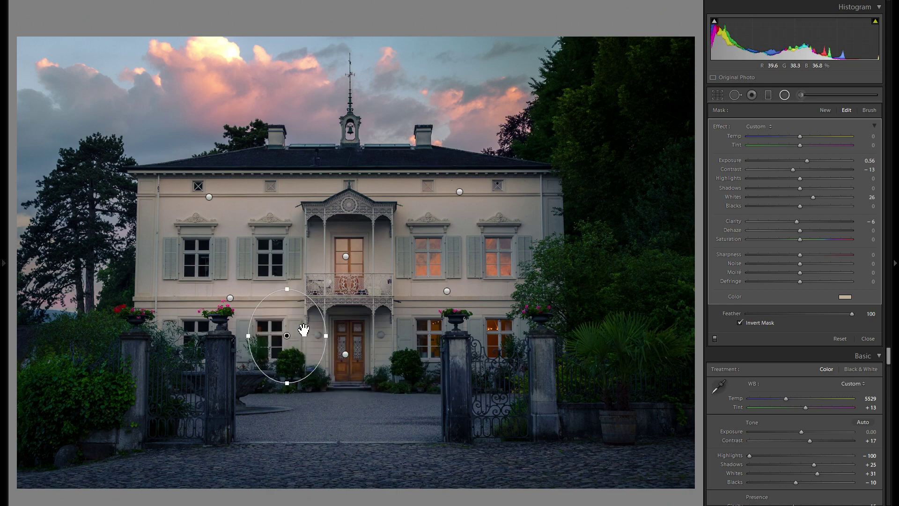
left_click_drag(303, 329, 308, 339)
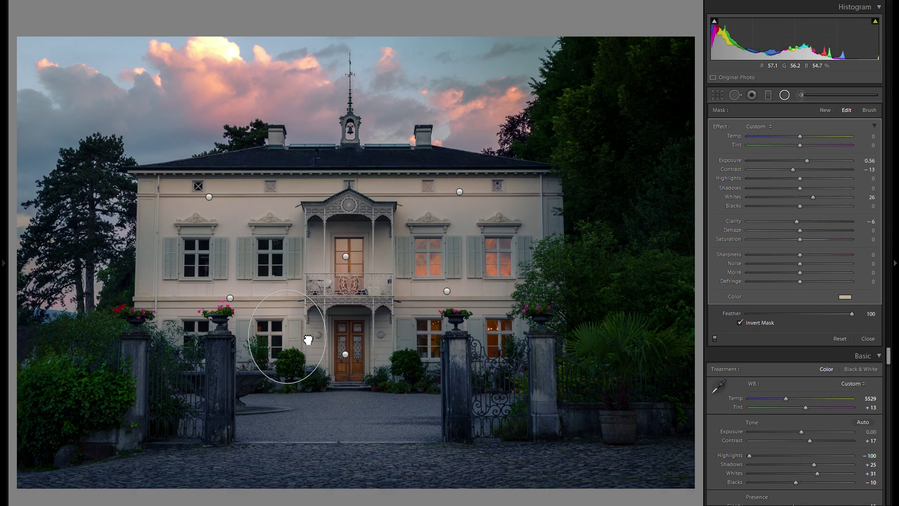
right_click(428, 340)
left_click_drag(308, 339, 360, 436)
left_click(437, 344)
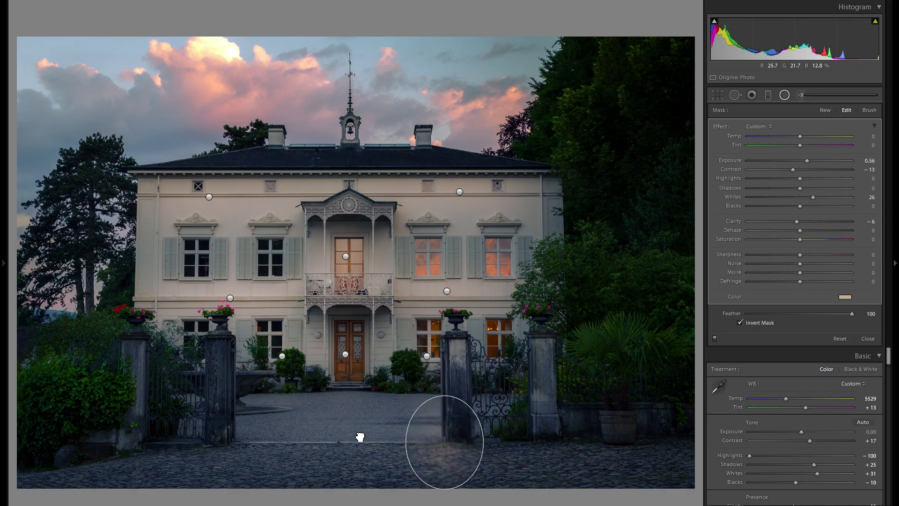
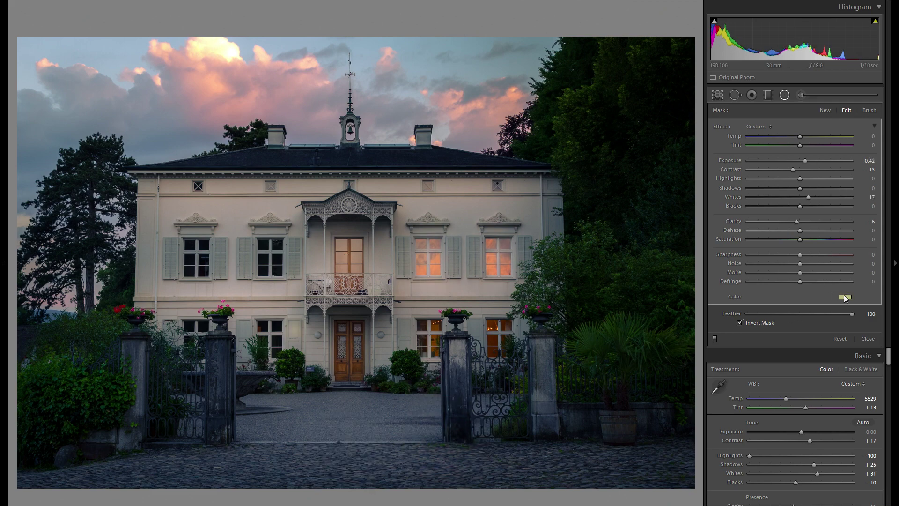
Step: Tint the small radial filter pale yellow with hue 56 and saturation 14%, and duplicate it beside the left ground-floor windows
left_click(846, 297)
left_click_drag(740, 323, 739, 334)
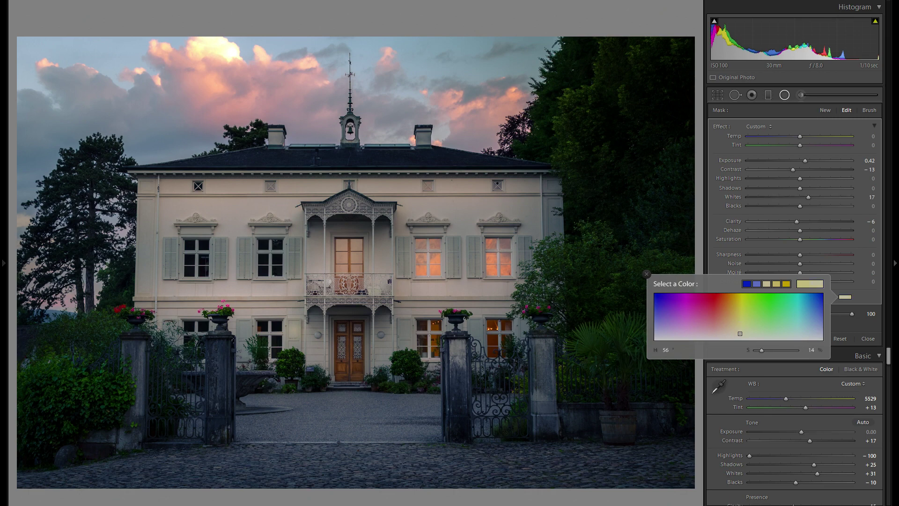
left_click(246, 327)
right_click(246, 326)
key("ctrl+z")
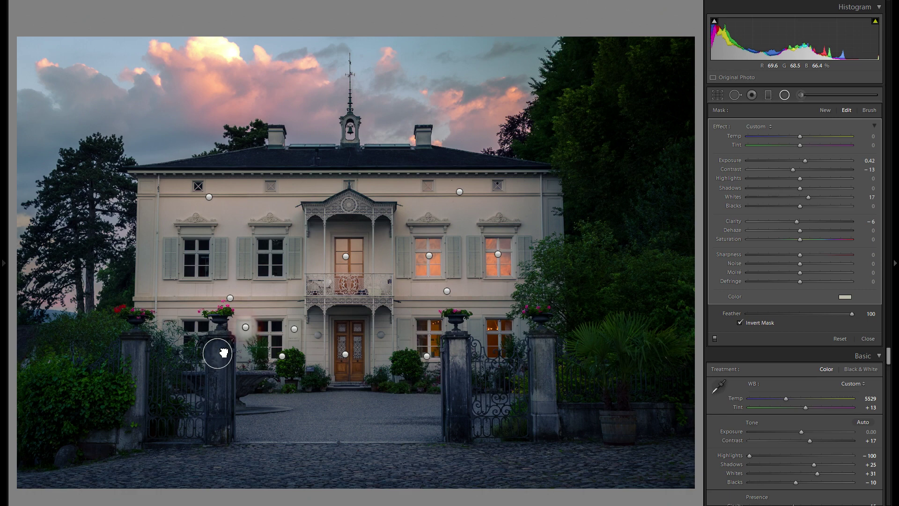
Step: Duplicate the small radial filter at the leftmost flower pot, stretch the copy into a long diagonal ellipse and move it onto the facade's left half
right_click(131, 317)
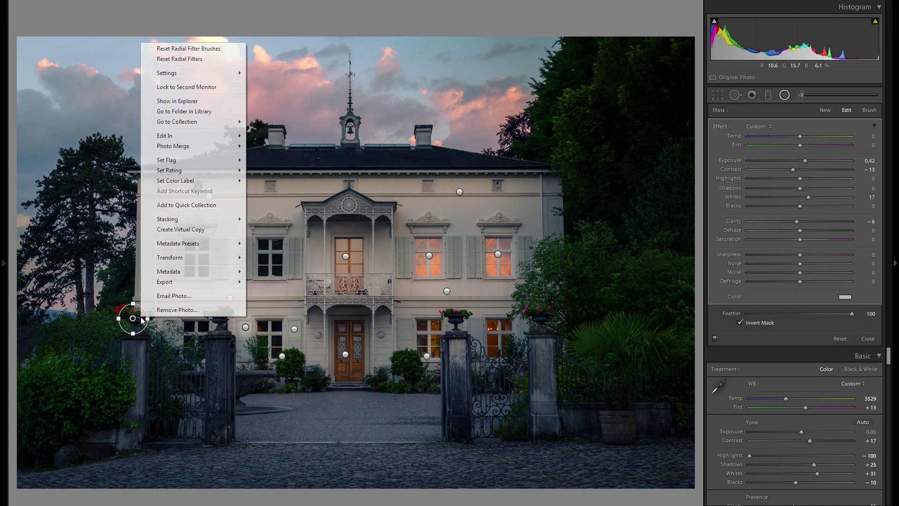
right_click(133, 318)
left_click(140, 311)
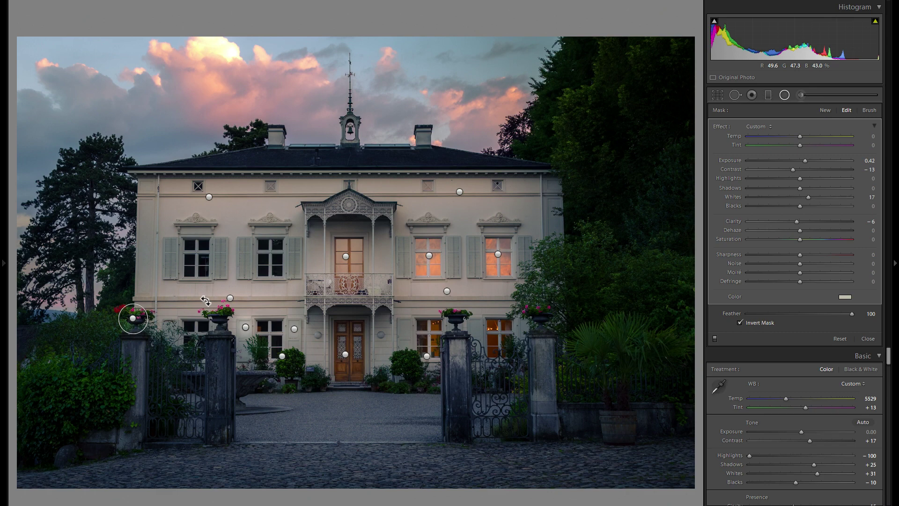
left_click_drag(238, 371, 267, 372)
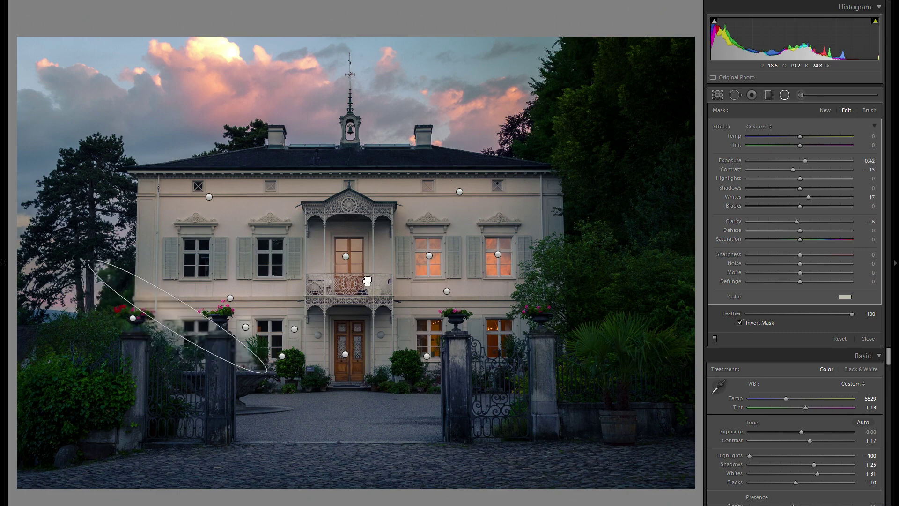
left_click_drag(205, 339, 259, 260)
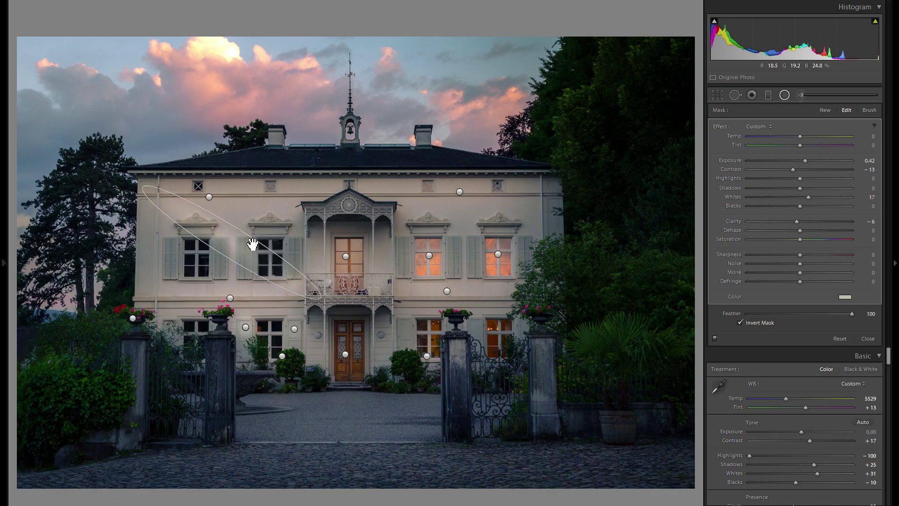
left_click_drag(243, 231, 245, 226)
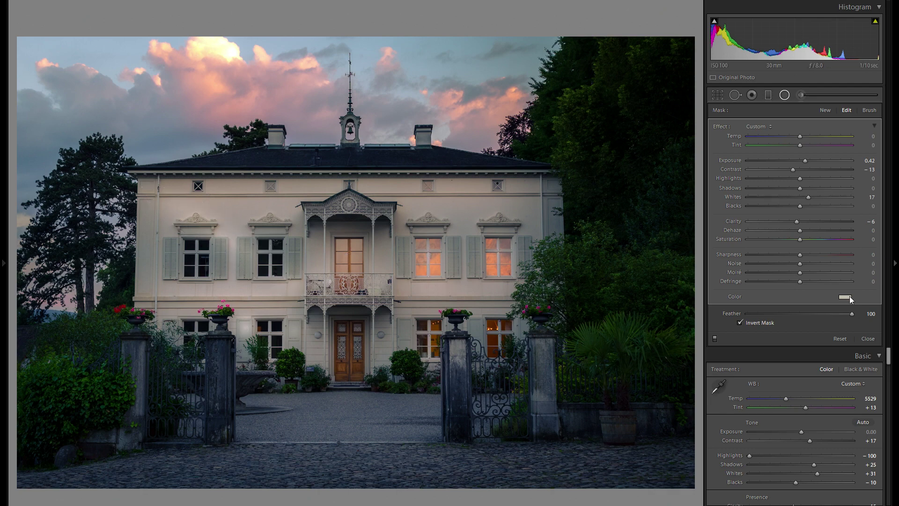
Step: Tint the diagonal radial filter with hue 47 and saturation 18%, and duplicate it onto the facade's upper right side
left_click(846, 297)
left_click_drag(739, 337, 736, 331)
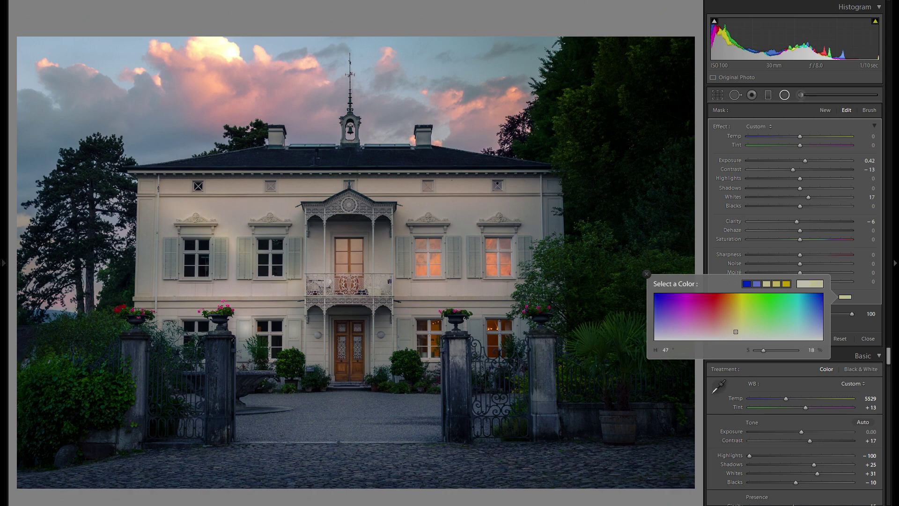
right_click(227, 239)
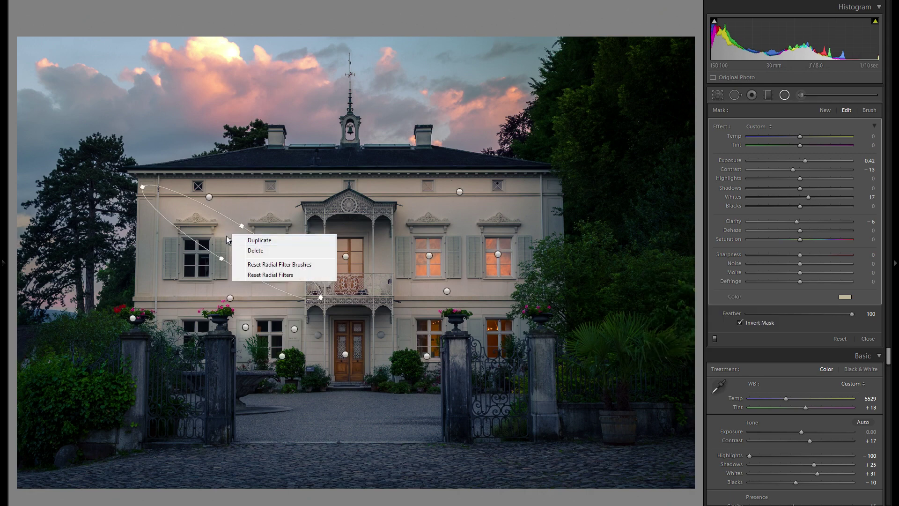
left_click(259, 240)
left_click_drag(230, 240, 503, 222)
Step: Place copies of the diagonal radial filter beside the right planter and, rotated steeper, over the hedge at the left gate pillar
right_click(529, 232)
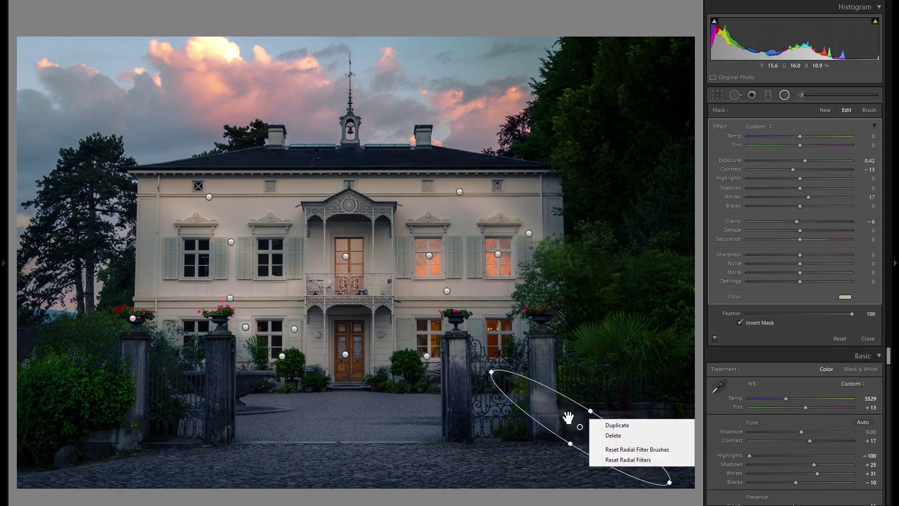
left_click(567, 417)
left_click_drag(568, 417, 495, 447)
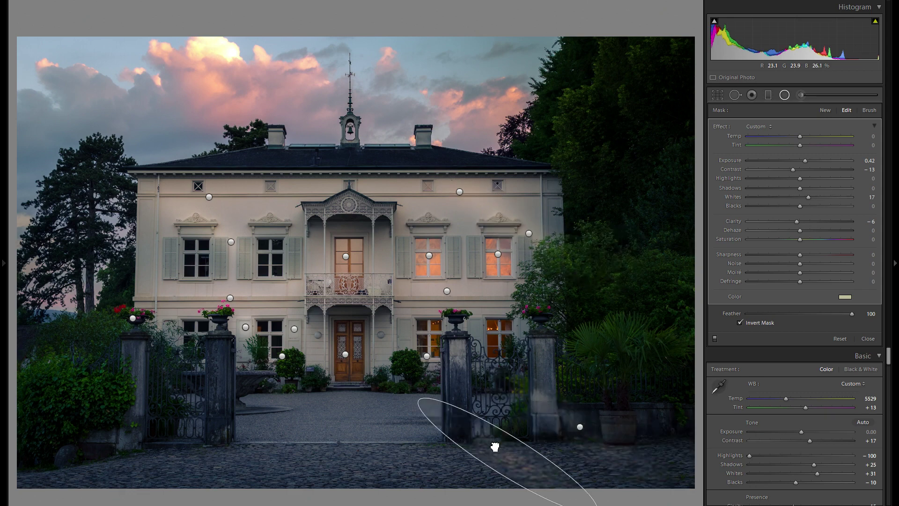
left_click_drag(495, 446, 128, 366)
left_click_drag(234, 437, 196, 468)
left_click_drag(103, 344, 99, 345)
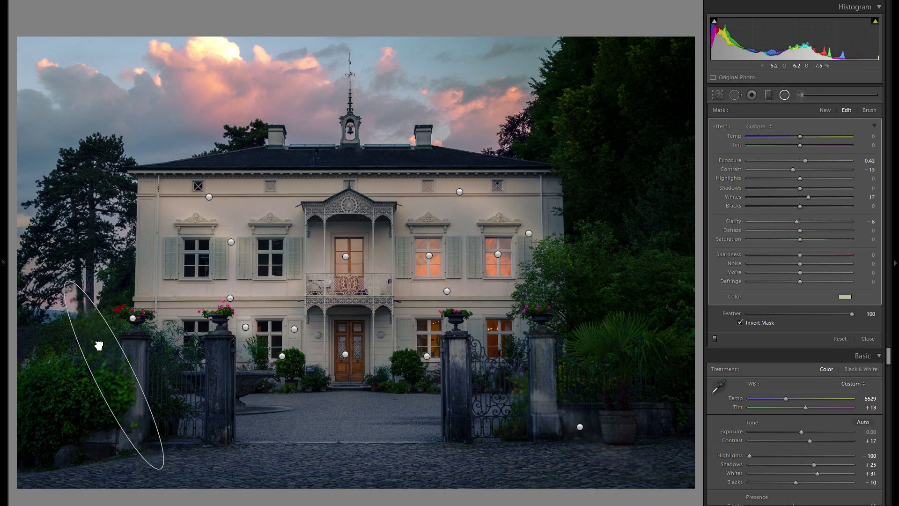
Step: Duplicate the hedge's radial filter, move the copy to the hedge's outer left end and shrink it
right_click(99, 346)
left_click(132, 343)
left_click_drag(99, 346, 41, 373)
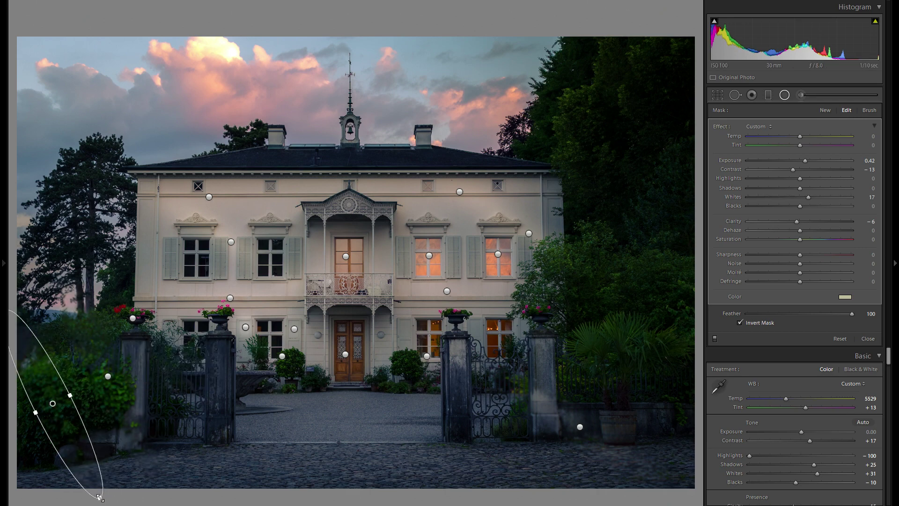
left_click_drag(88, 469, 84, 461)
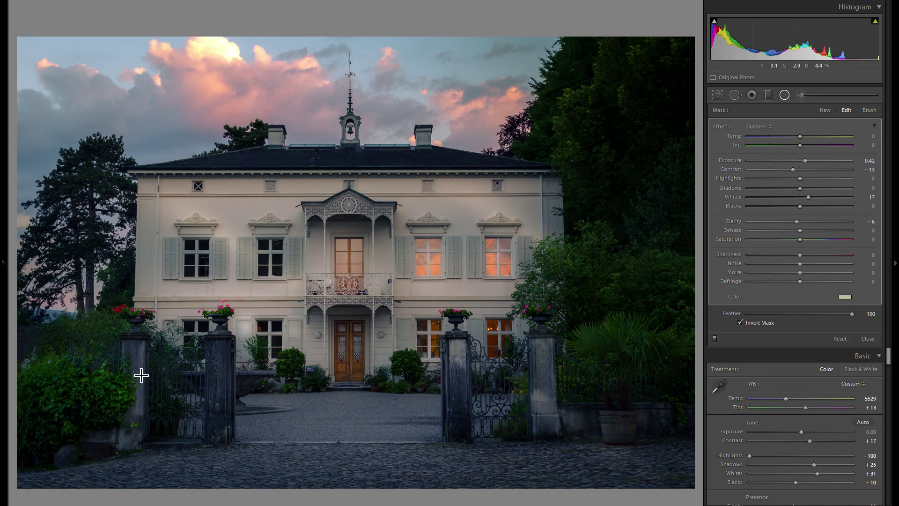
Step: Duplicate the shrunken radial filter onto the shrubs below the left tree, and duplicate that copy onto the facade's left edge
right_click(37, 374)
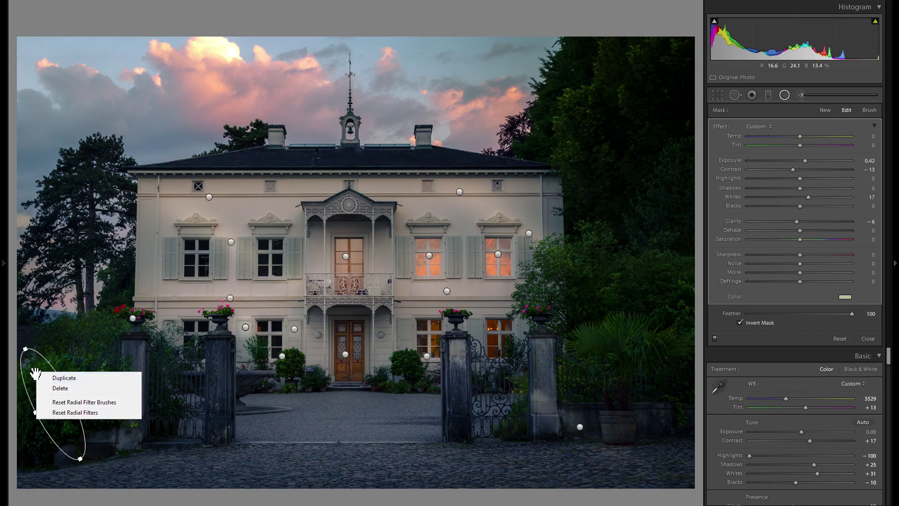
left_click(39, 375)
left_click_drag(36, 370, 87, 280)
right_click(118, 287)
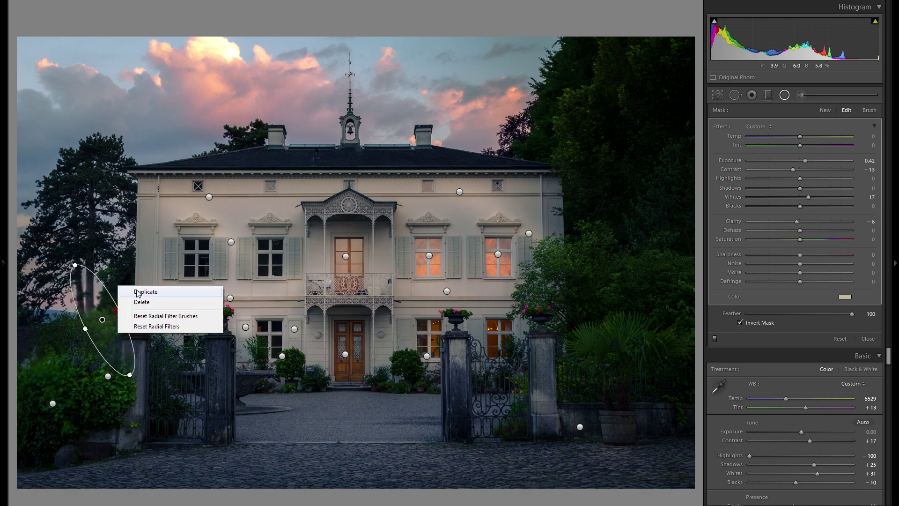
left_click(146, 291)
left_click_drag(79, 287, 140, 216)
Step: Duplicate the radial filter at the facade's left edge and fit the copy over the roof around the bell tower
right_click(182, 219)
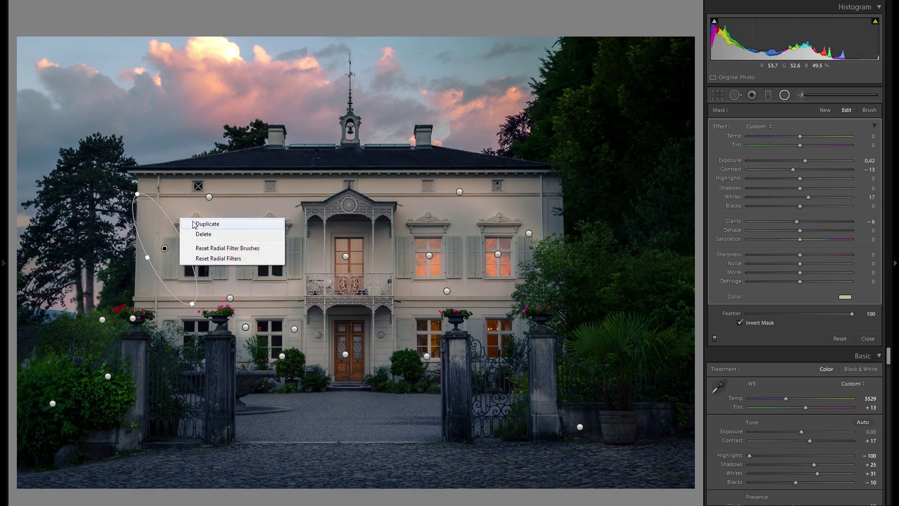
key("Escape")
left_click_drag(281, 151, 381, 163)
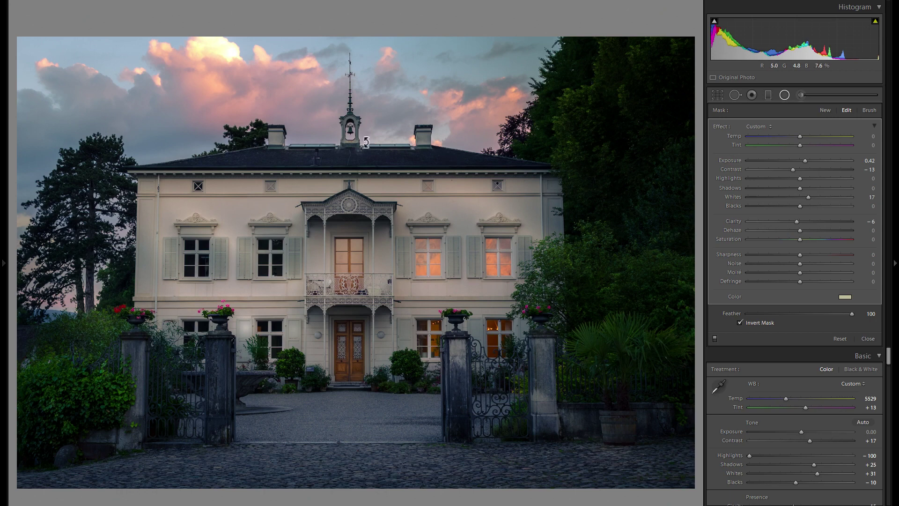
mouse_move(346, 132)
left_click_drag(346, 132, 346, 136)
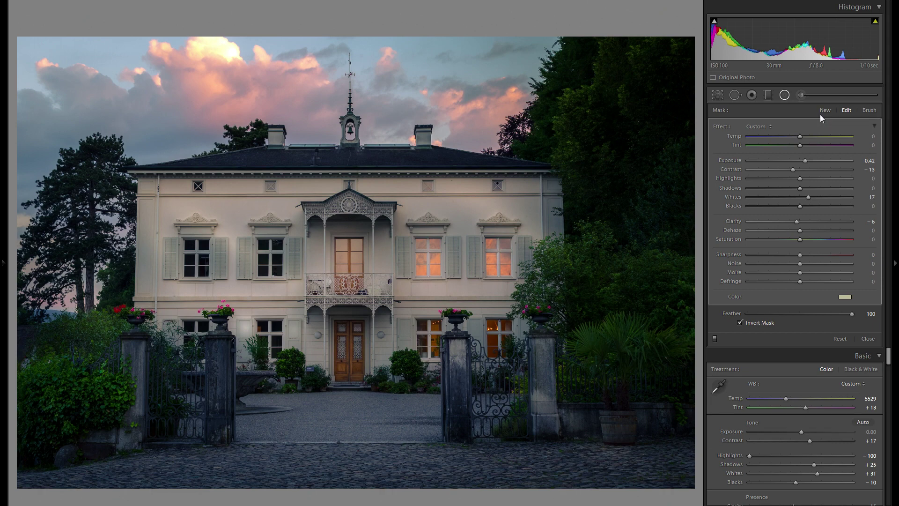
Step: Switch all radial filters off and back on to compare the facade lighting before and after
left_click(715, 338)
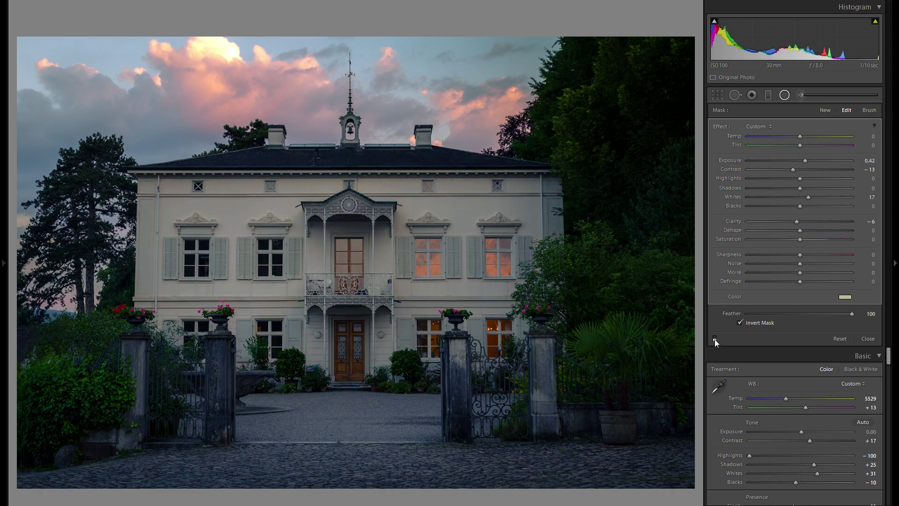
left_click(715, 339)
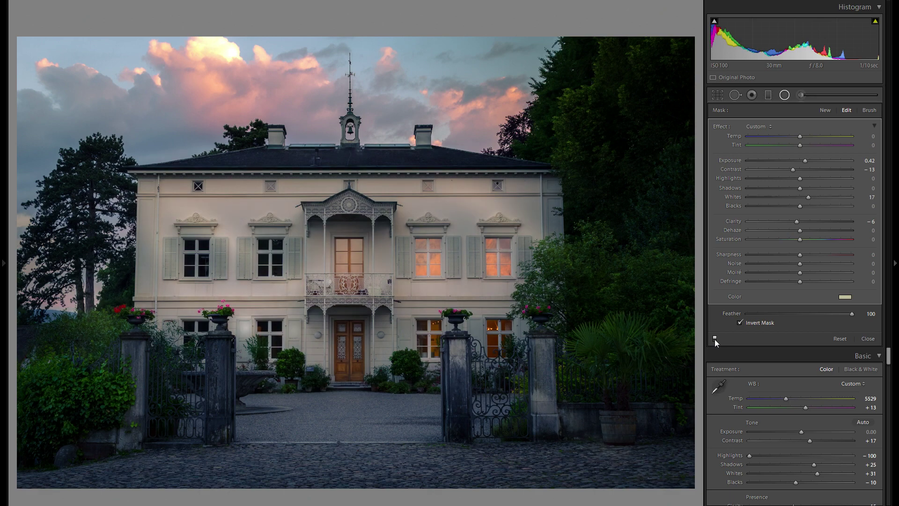
Step: Draw a new radial filter over the gravel driveway with Exposure 0.45, Whites 19 and a warm yellow tint colour
left_click(714, 339)
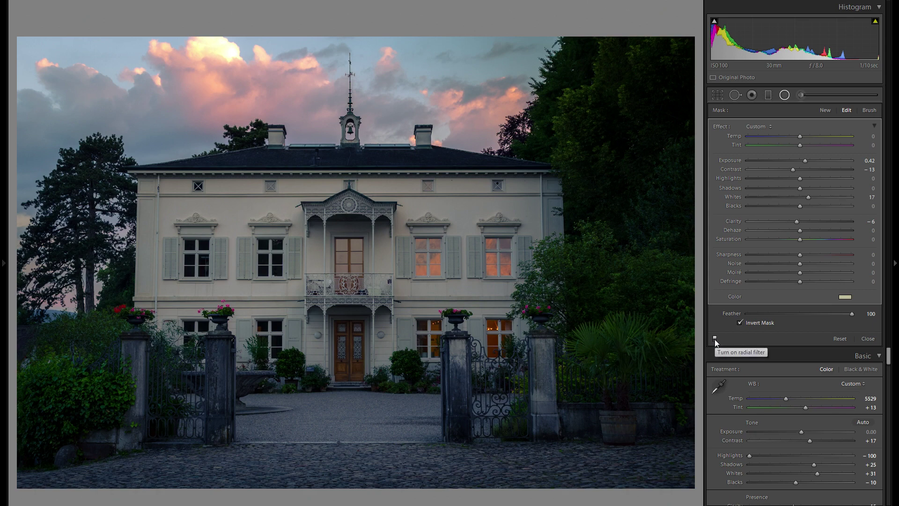
left_click(714, 338)
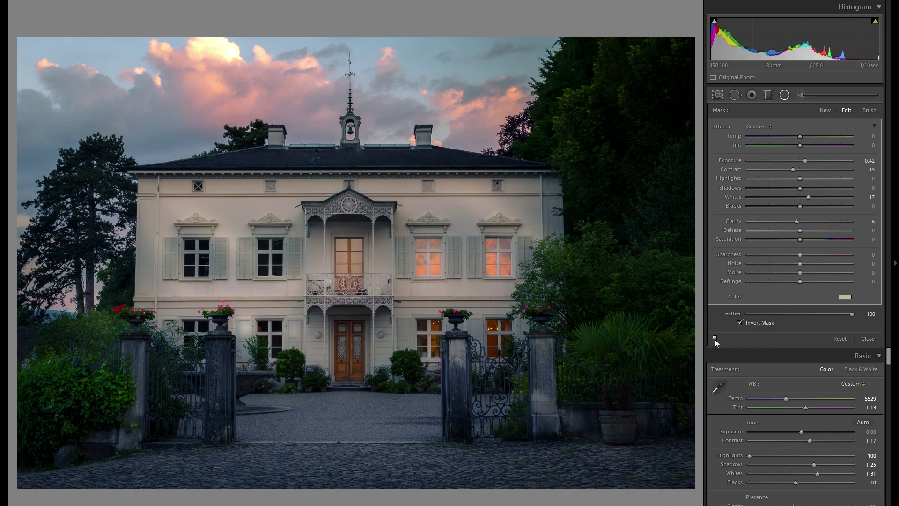
left_click(825, 110)
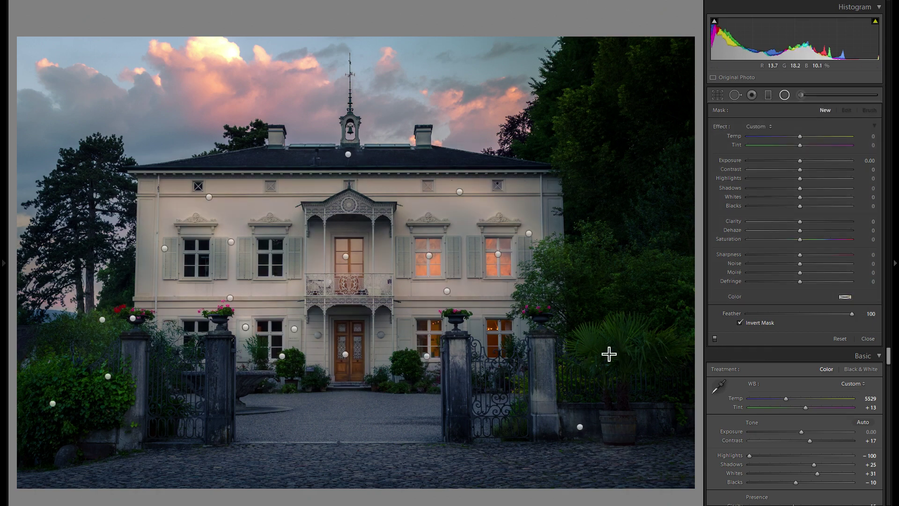
left_click_drag(330, 416, 460, 481)
left_click_drag(799, 161, 804, 161)
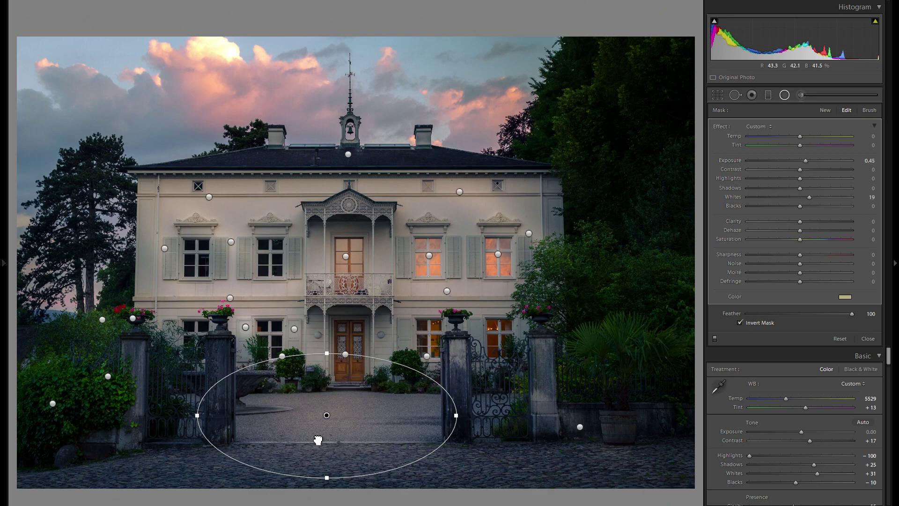
Step: Widen the driveway's radial filter, centre it below the front door and set its Exposure to 0.56
left_click_drag(321, 437, 308, 446)
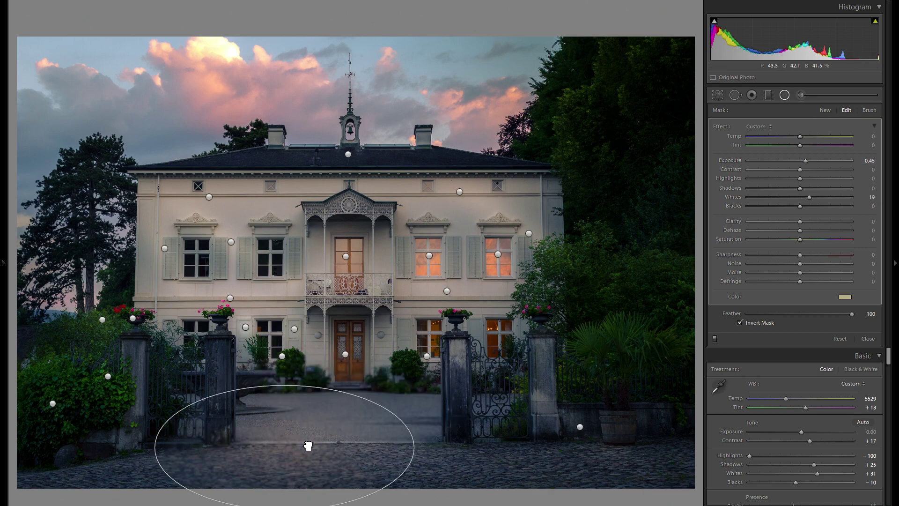
left_click_drag(308, 446, 372, 403)
left_click_drag(800, 165, 808, 162)
left_click_drag(464, 427, 486, 427)
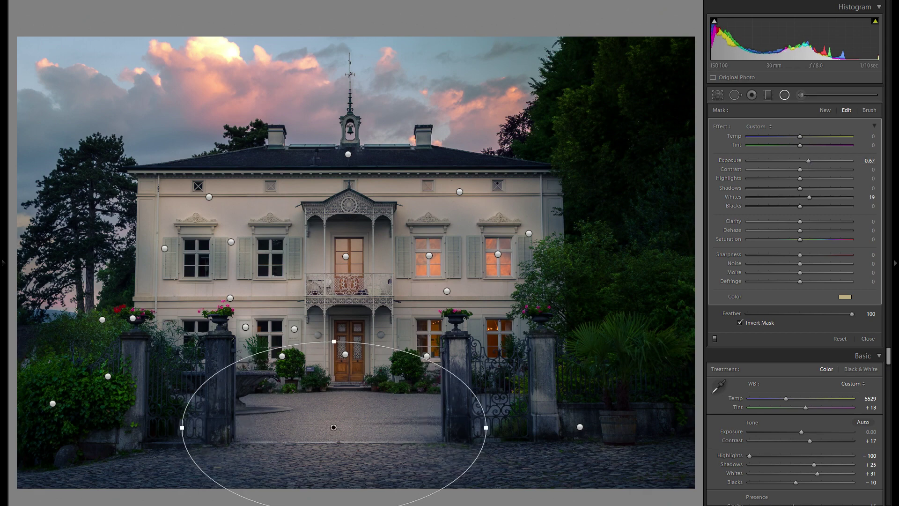
left_click_drag(333, 427, 345, 433)
Step: Duplicate the driveway's radial filter and place the copy over the hedge and the outer left gate pillar
right_click(370, 389)
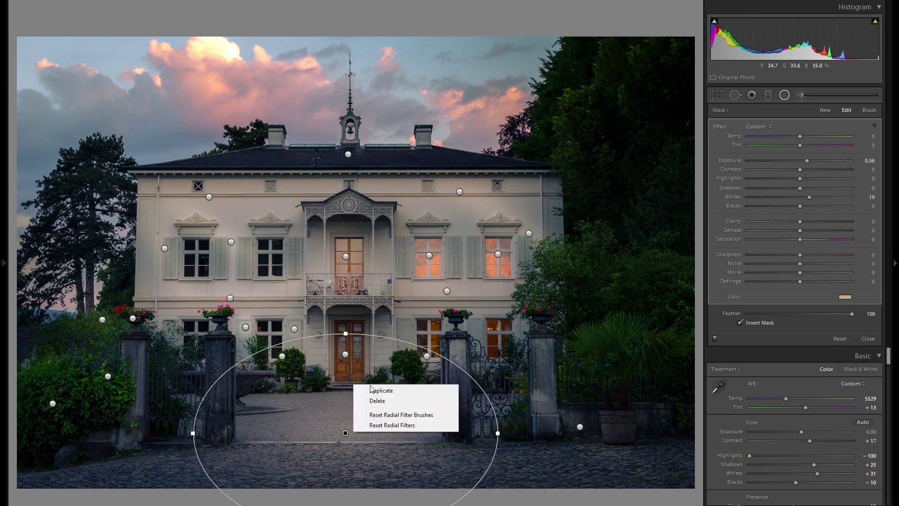
left_click(173, 400)
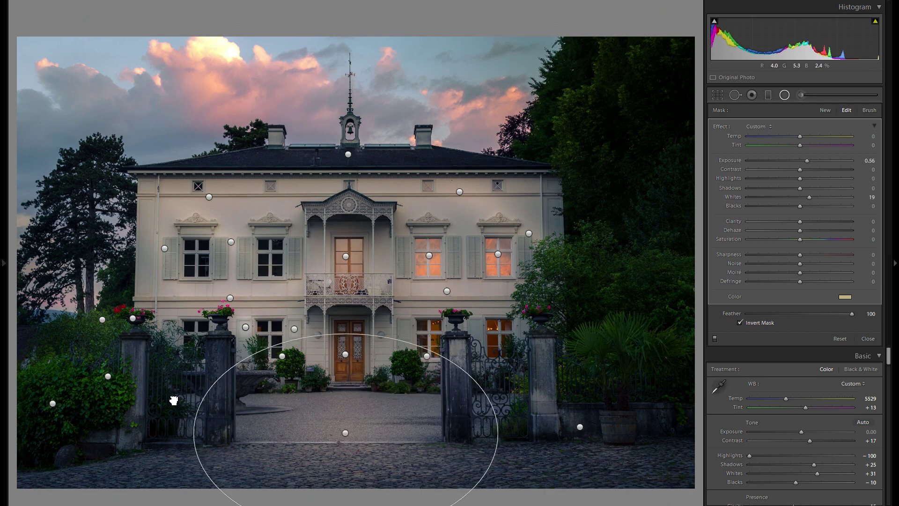
left_click_drag(174, 401, 169, 391)
Step: Duplicate the radial filter onto the outer right gate pillar, narrow the copy slightly and set its Exposure to 0.78
right_click(187, 392)
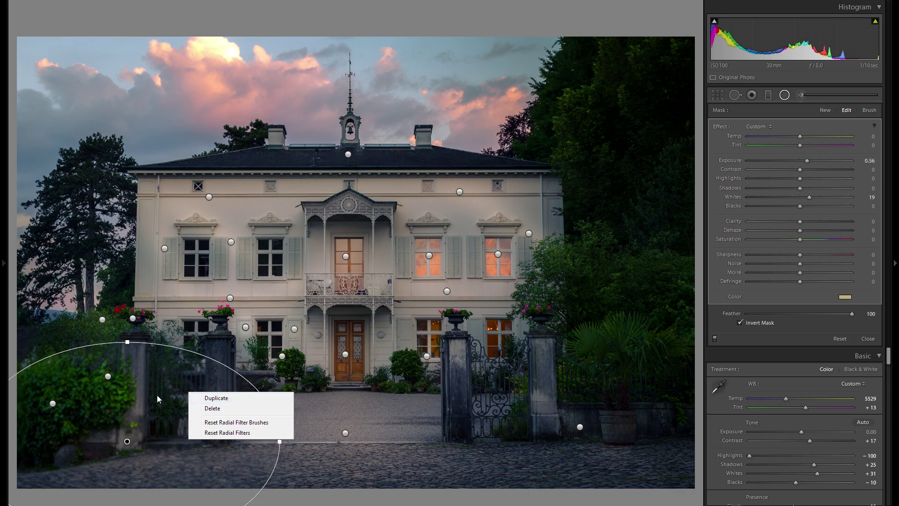
key("Escape")
left_click(571, 374)
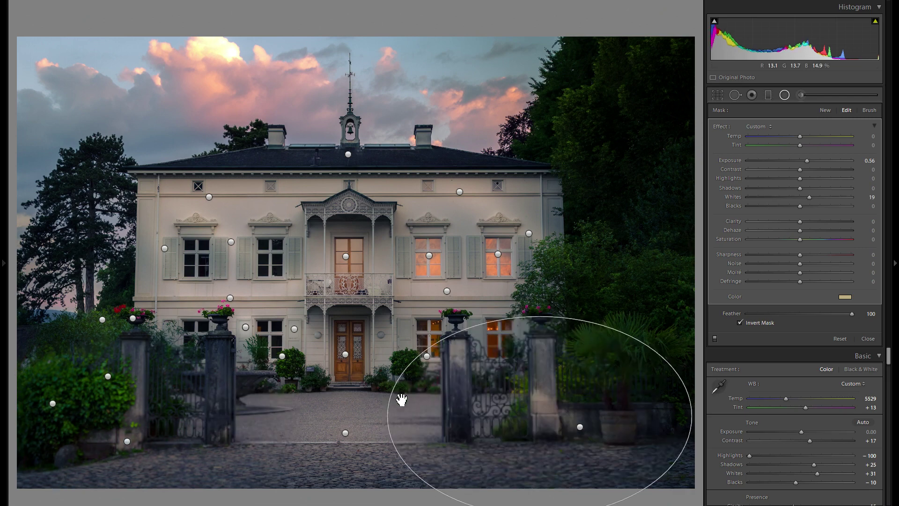
left_click(386, 416)
left_click_drag(386, 415, 474, 408)
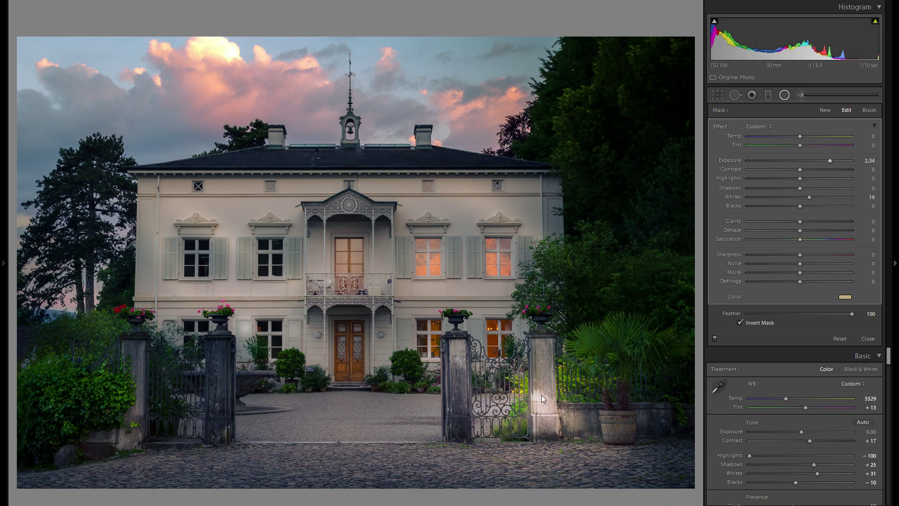
mouse_move(538, 413)
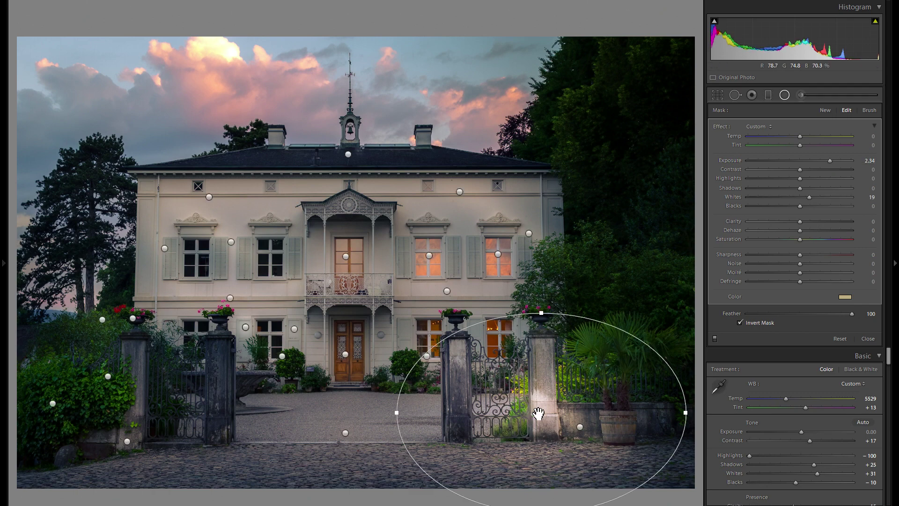
left_click(540, 413)
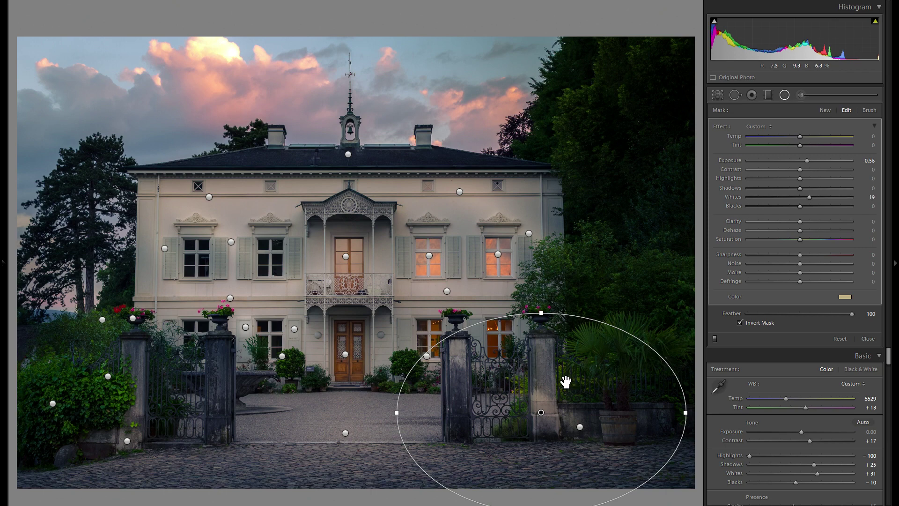
left_click_drag(807, 161, 809, 161)
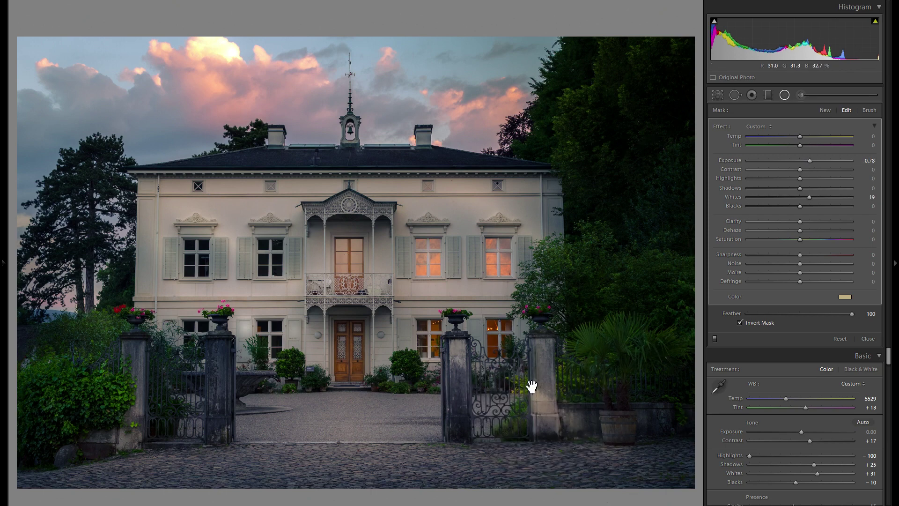
Step: Duplicate the right gate pillar's radial filter onto the left gate and flatten the copy into a low, wide ellipse
right_click(562, 372)
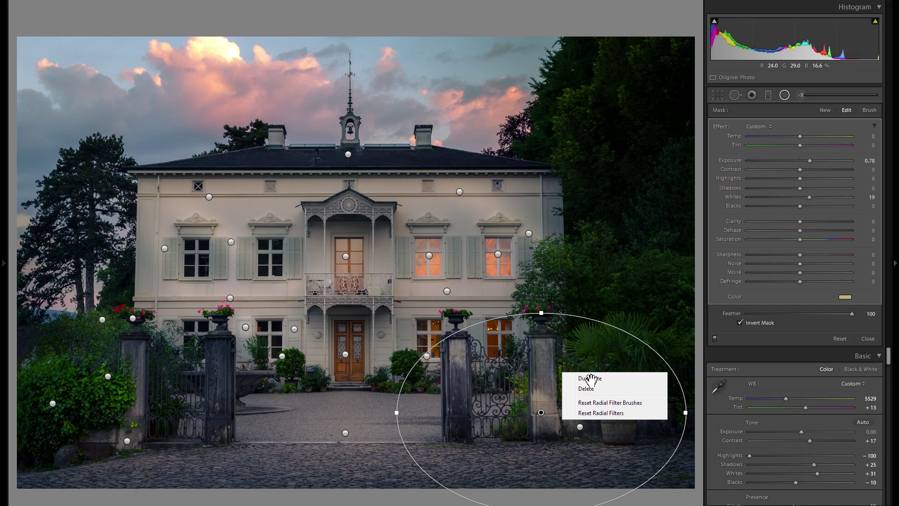
left_click(586, 378)
left_click_drag(234, 312, 264, 366)
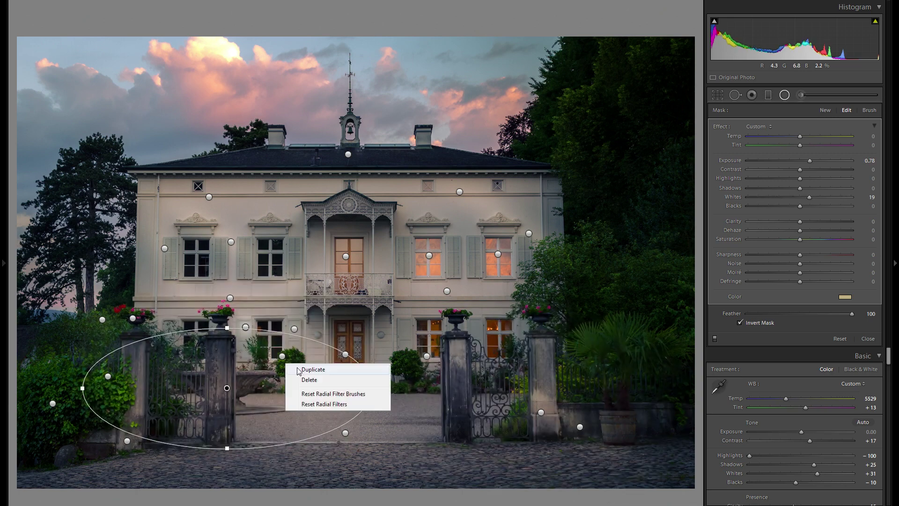
Step: Duplicate the left gate's radial filter onto the potted palm, and duplicate that copy onto the shrubs above it
left_click(302, 370)
left_click_drag(260, 378, 672, 331)
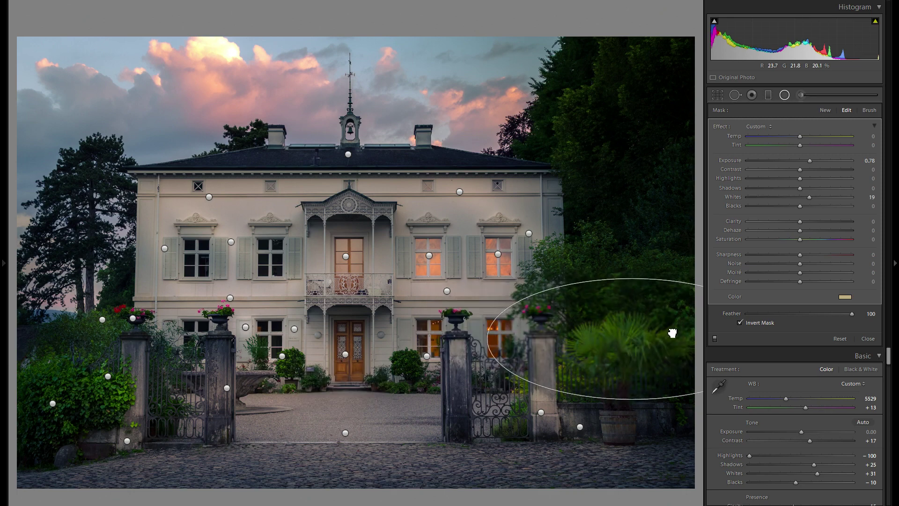
right_click(704, 345)
left_click(704, 345)
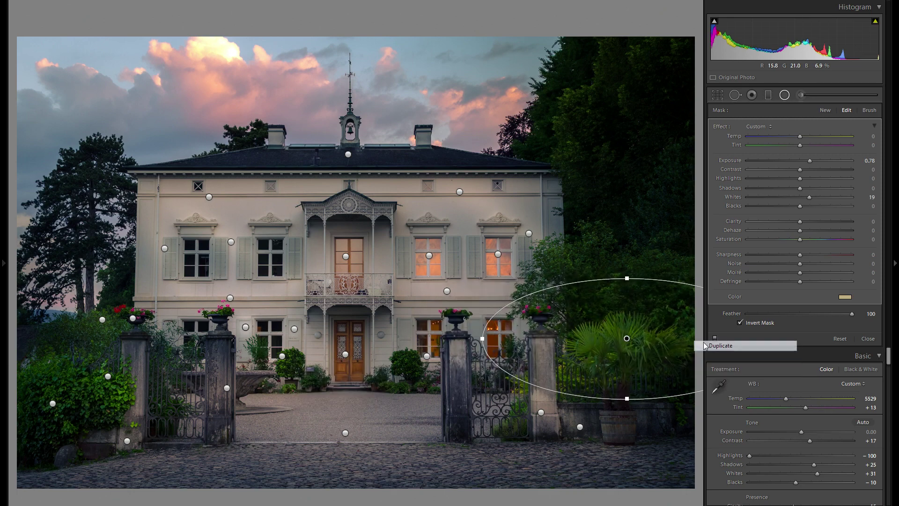
left_click_drag(650, 345, 649, 274)
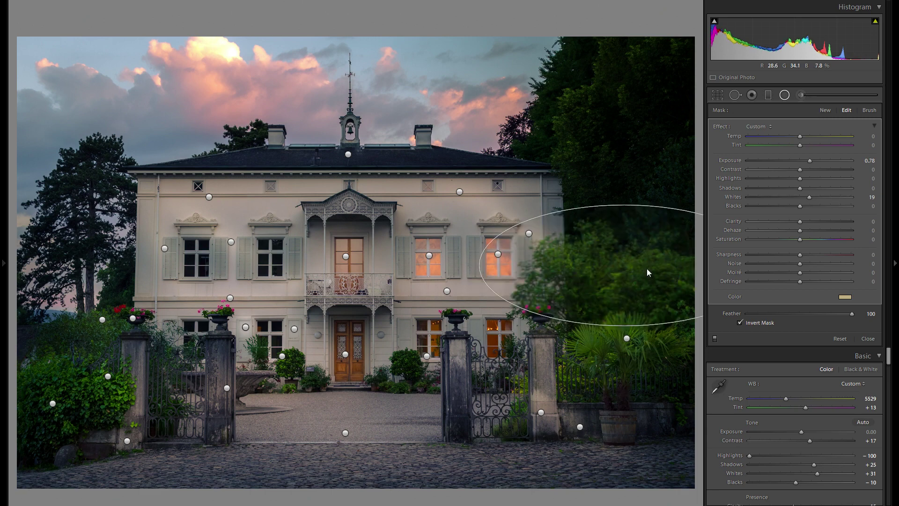
Step: Duplicate the shrubs' radial filter onto the dark trees beside the roof's right end and set the copy's Exposure to 0.23
right_click(678, 275)
left_click(813, 162)
left_click_drag(814, 162, 806, 161)
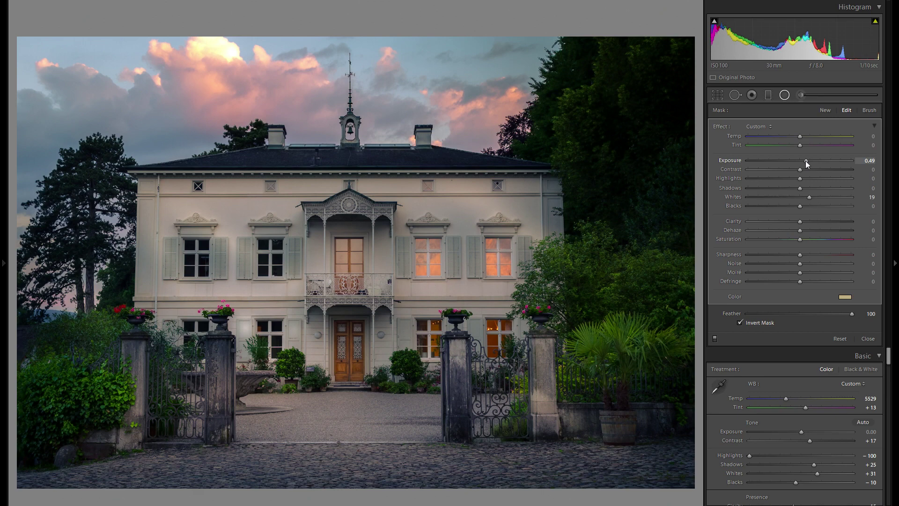
left_click_drag(806, 161, 803, 161)
Step: Duplicate the dark trees' radial filter and place the copy over the treetops near the photo's upper edge
right_click(611, 196)
left_click(619, 200)
left_click_drag(571, 191, 576, 92)
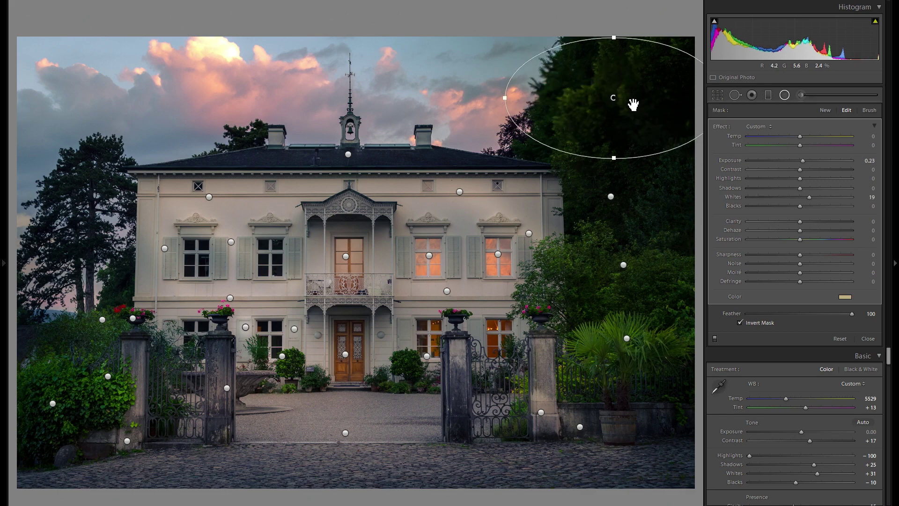
left_click(611, 196)
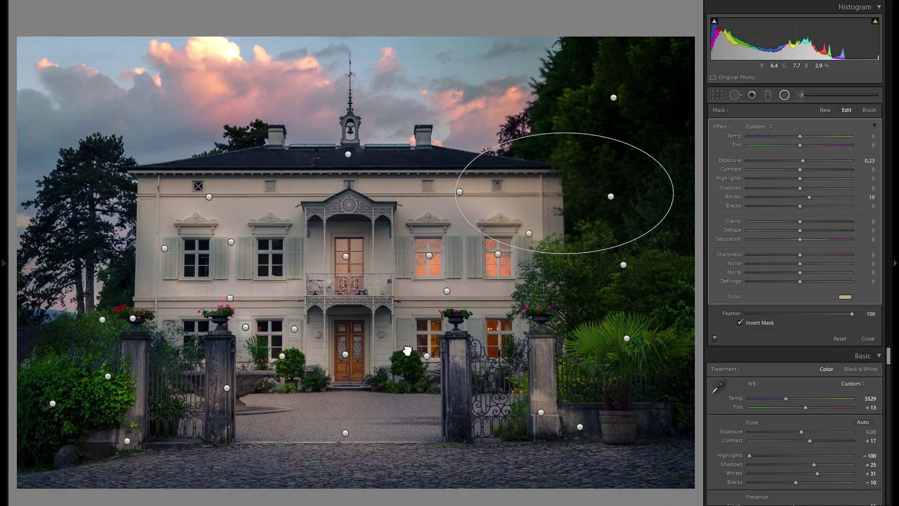
right_click(445, 392)
left_click(460, 412)
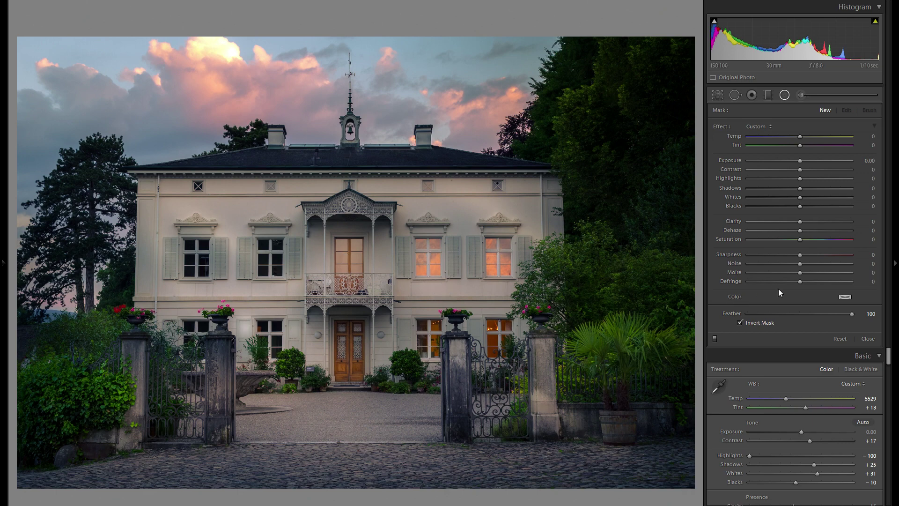
Step: Toggle the radial filters off and on twice to compare the lighting on the driveway, gates and garden
left_click(715, 338)
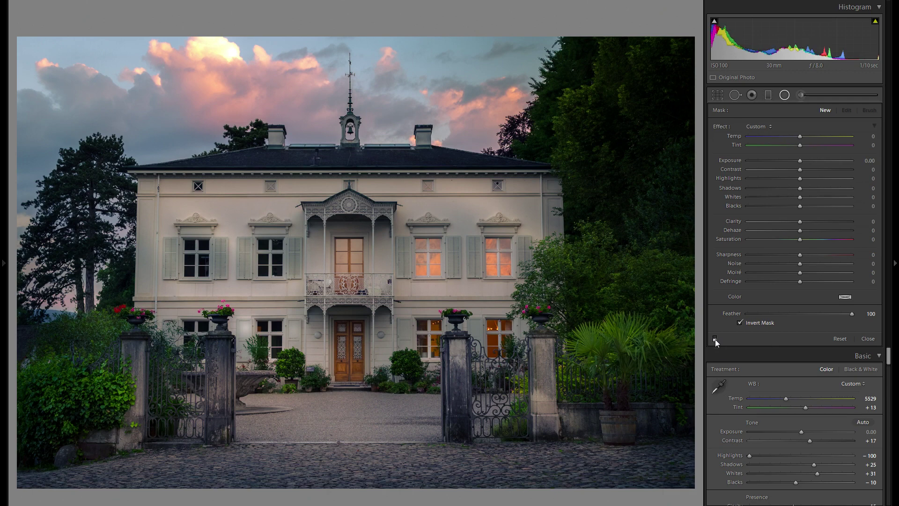
left_click(715, 339)
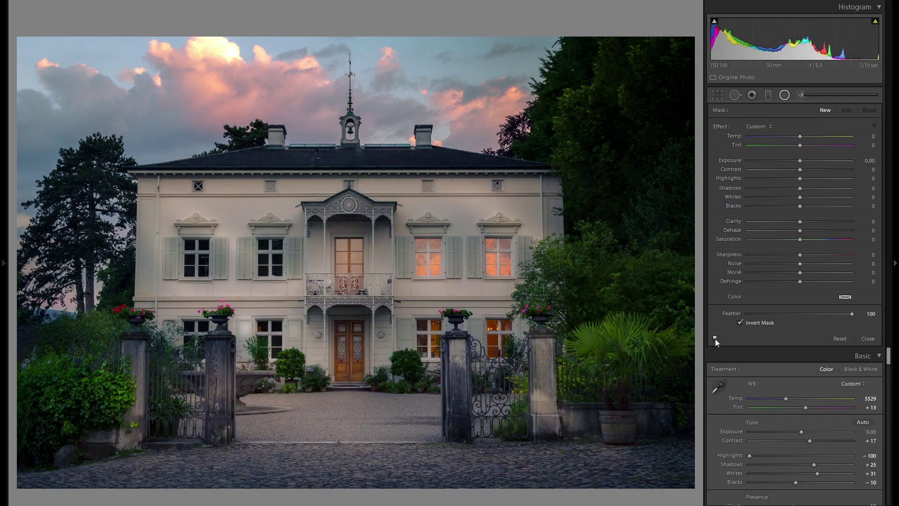
left_click(715, 338)
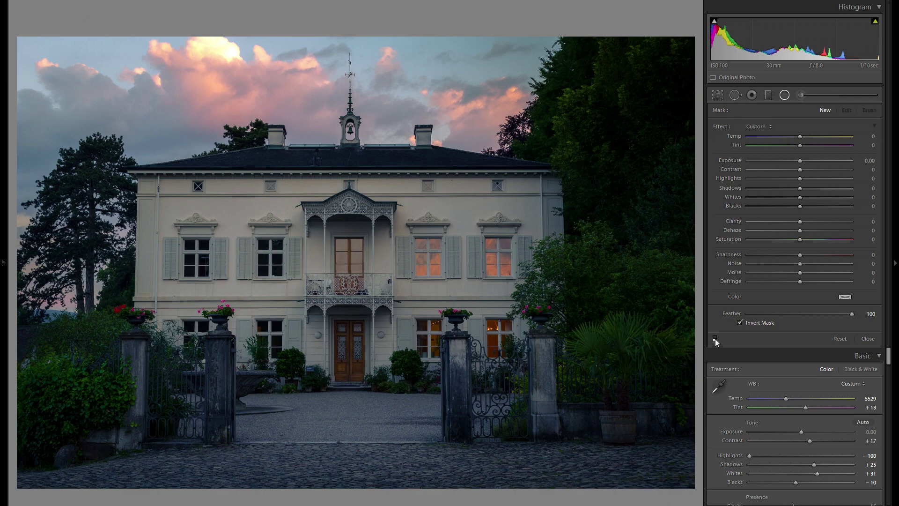
left_click(715, 338)
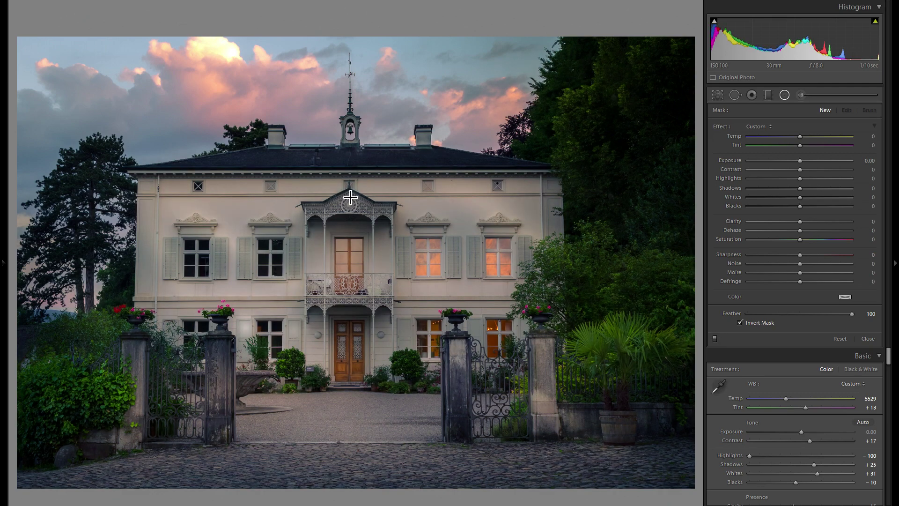
Step: Shift the tint colour of the radial filter between the two floors on the facade's left half towards a warmer orange
mouse_move(203, 290)
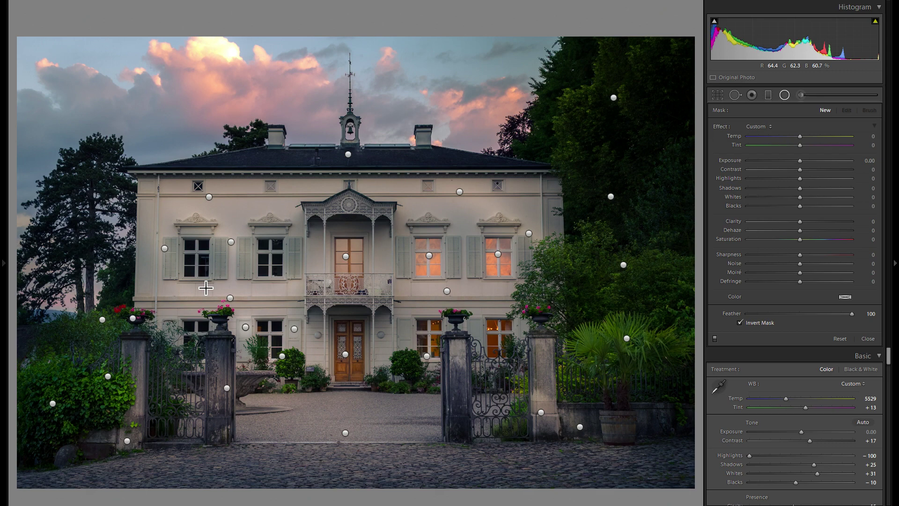
left_click(229, 298)
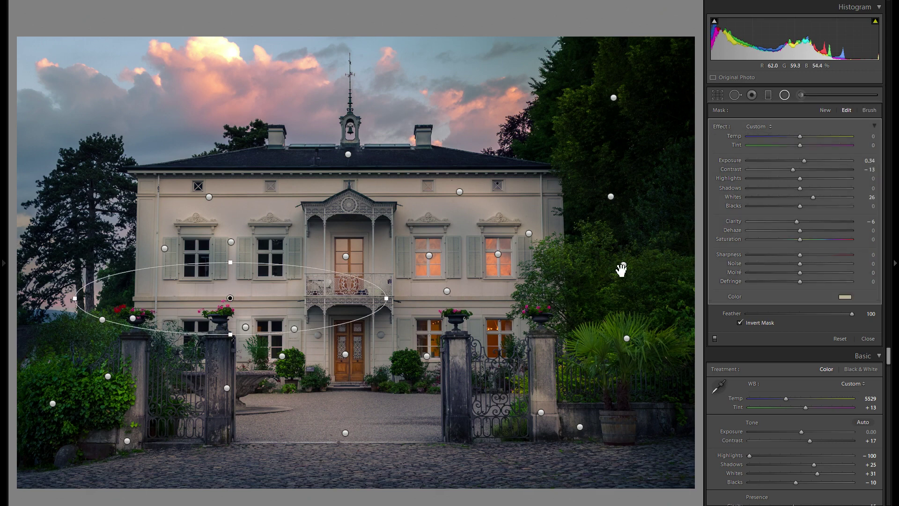
left_click(845, 296)
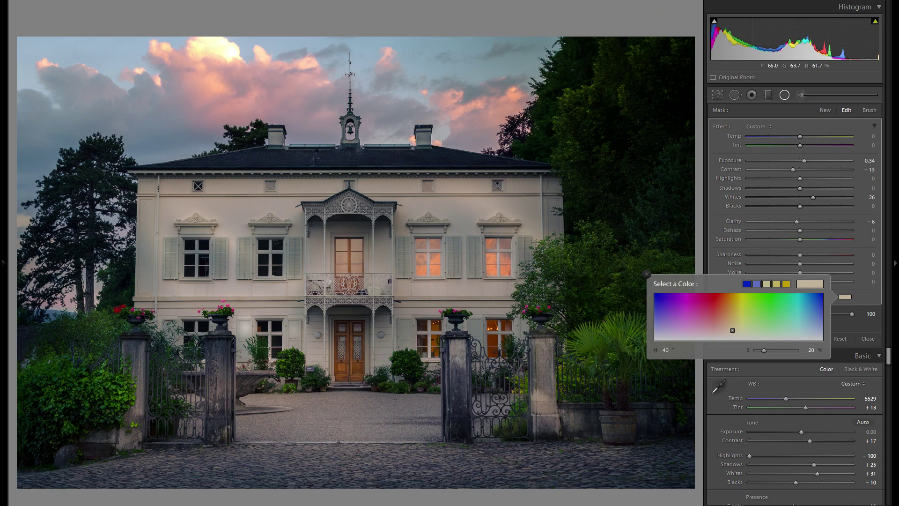
left_click(718, 331)
Step: Give the radial filters at the facade's right edge and upper right pale cool tints, using hue 221 and saturation 13 for the upper one
left_click(531, 234)
left_click(531, 234)
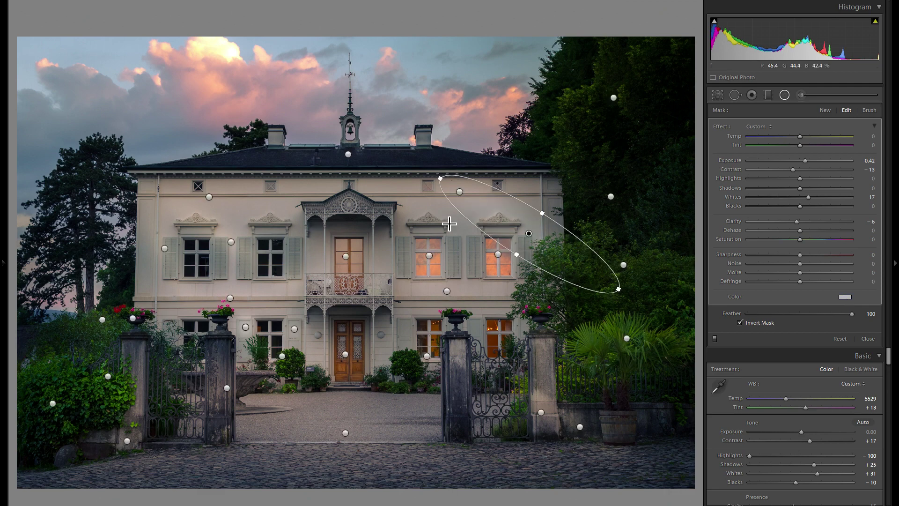
left_click(459, 192)
left_click(845, 297)
left_click_drag(732, 330, 817, 334)
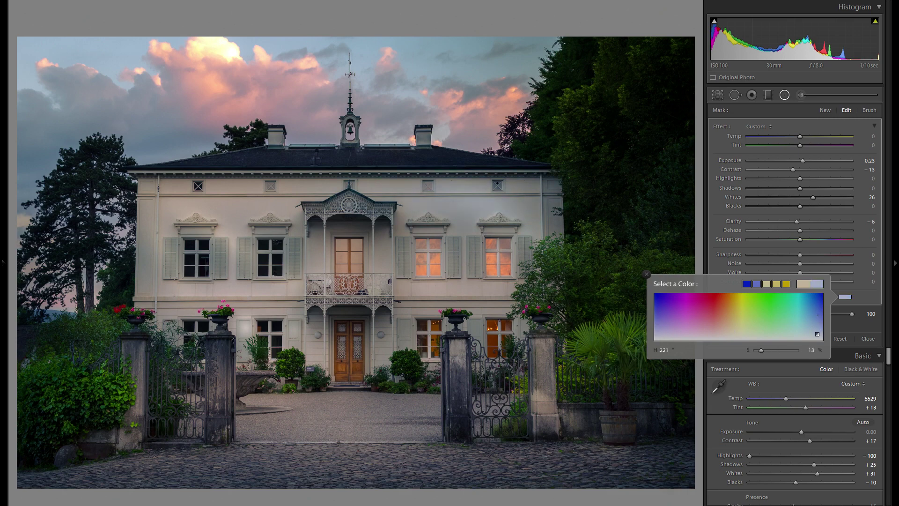
left_click(763, 259)
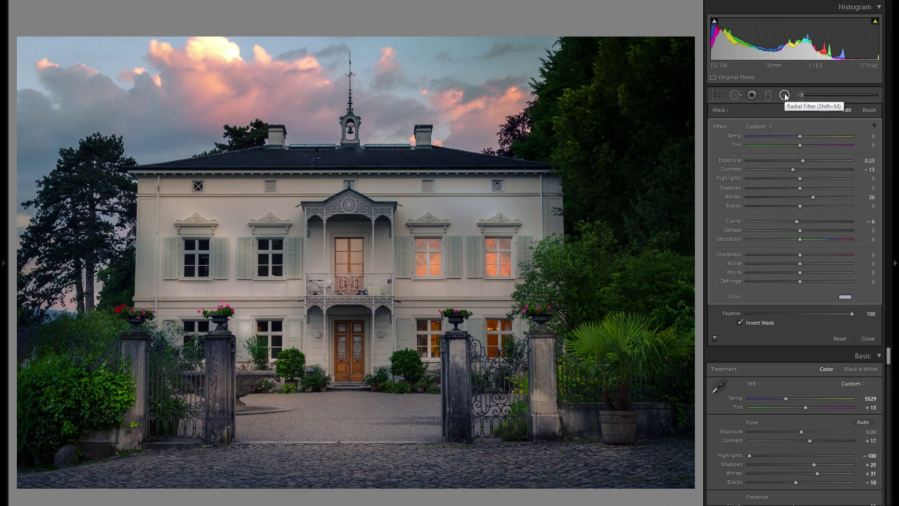
Step: Draw a new darkening radial filter from the balcony across the facade's right half with Exposure -0.42
left_click(824, 110)
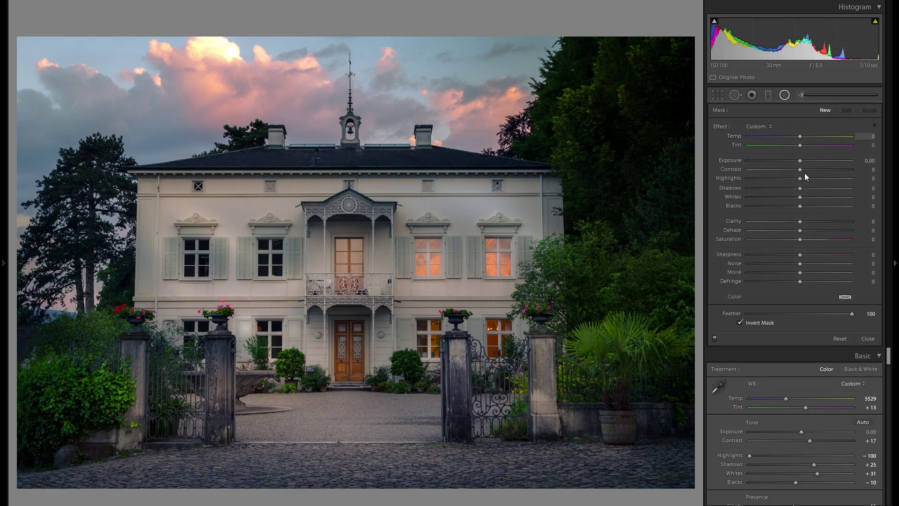
left_click_drag(797, 163, 794, 162)
left_click_drag(409, 295, 514, 329)
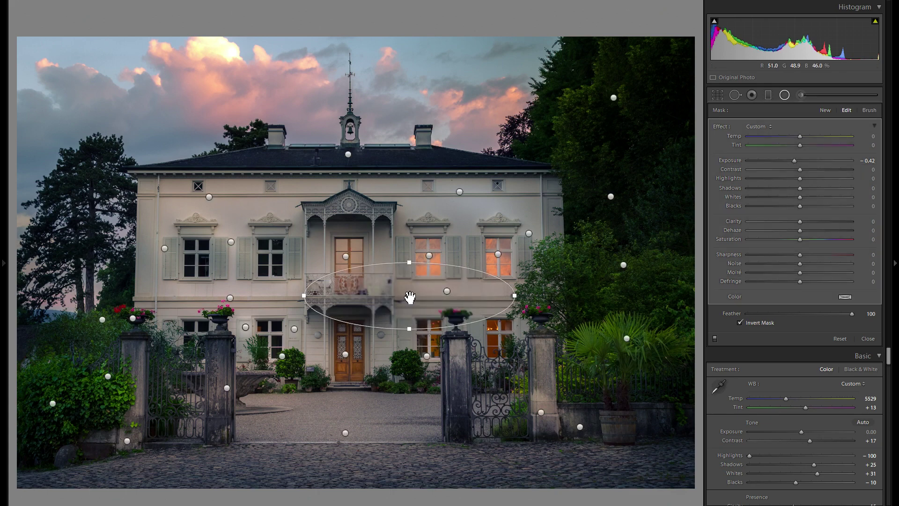
Step: Place a copy of the darkening radial filter between the floors on the facade's left half with Exposure -0.45 and Contrast 25
mouse_move(410, 297)
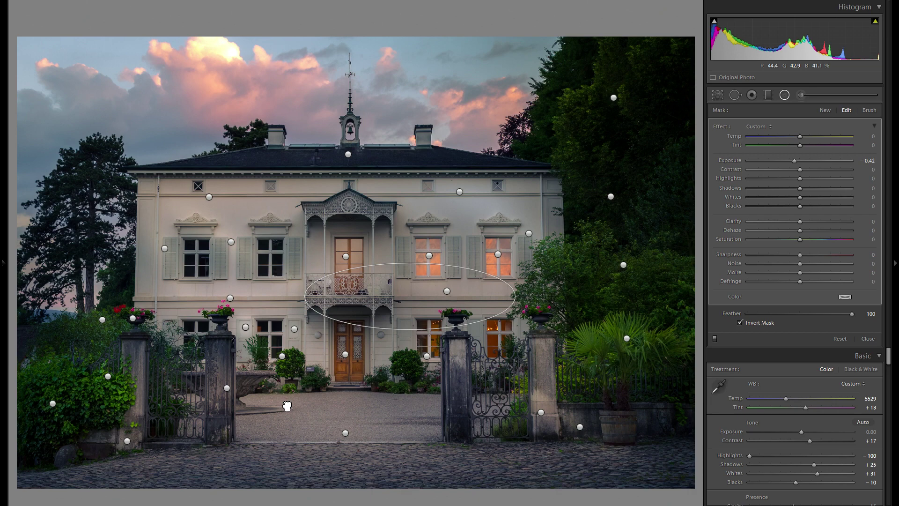
left_click_drag(799, 169, 813, 169)
left_click_drag(794, 161, 793, 161)
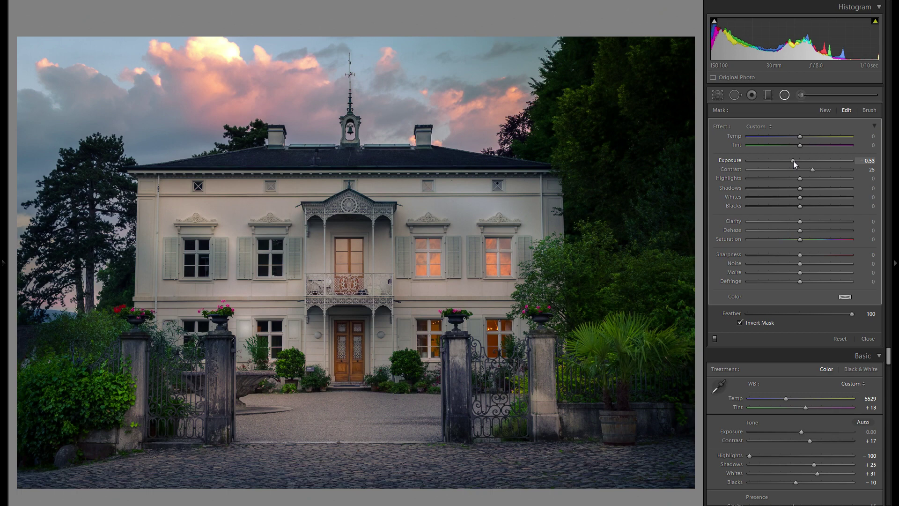
left_click_drag(794, 161, 794, 161)
Step: Duplicate a small darkening radial filter over the gable above the balcony with Exposure -0.31 and Contrast 10
right_click(206, 292)
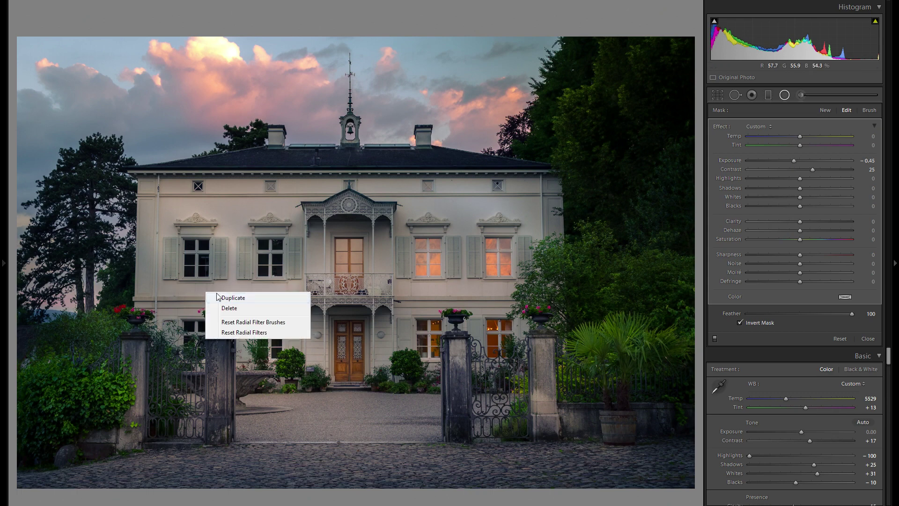
left_click(205, 292)
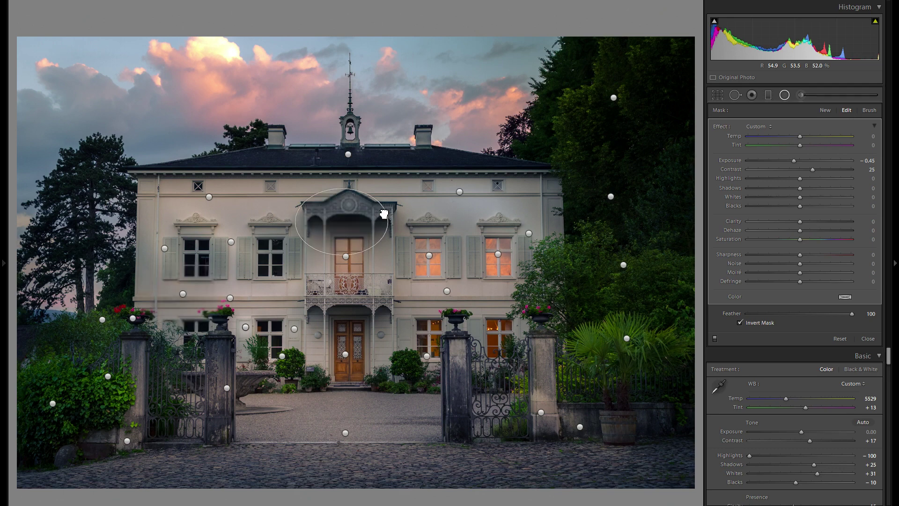
left_click_drag(384, 214, 413, 203)
left_click_drag(794, 161, 796, 161)
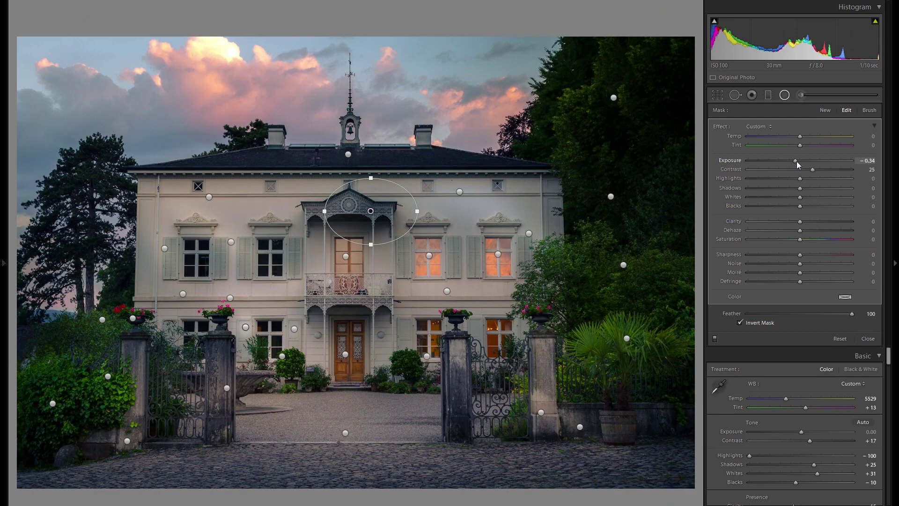
left_click_drag(812, 169, 805, 169)
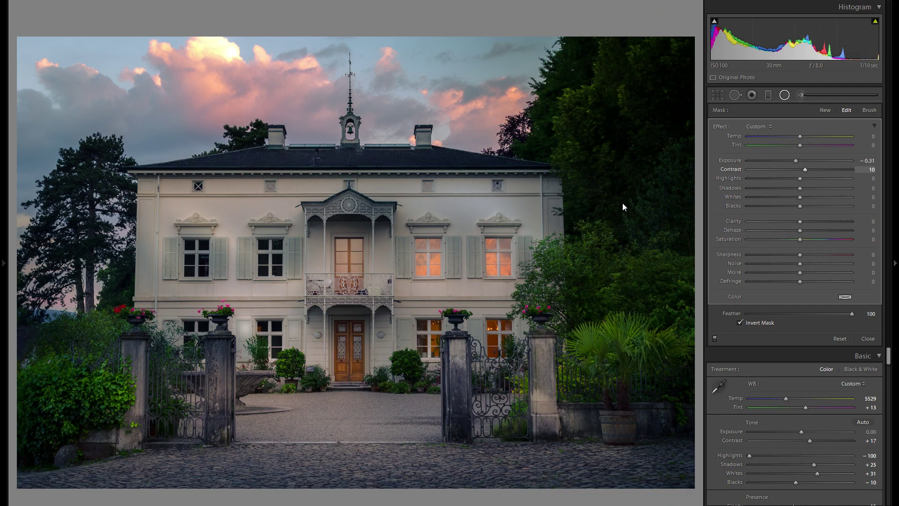
Step: Duplicate the small filter onto the balcony railing with Exposure -0.20 and copy it to the shrub beside the front door's right side
right_click(383, 203)
key("Escape")
left_click_drag(392, 206, 395, 273)
right_click(431, 279)
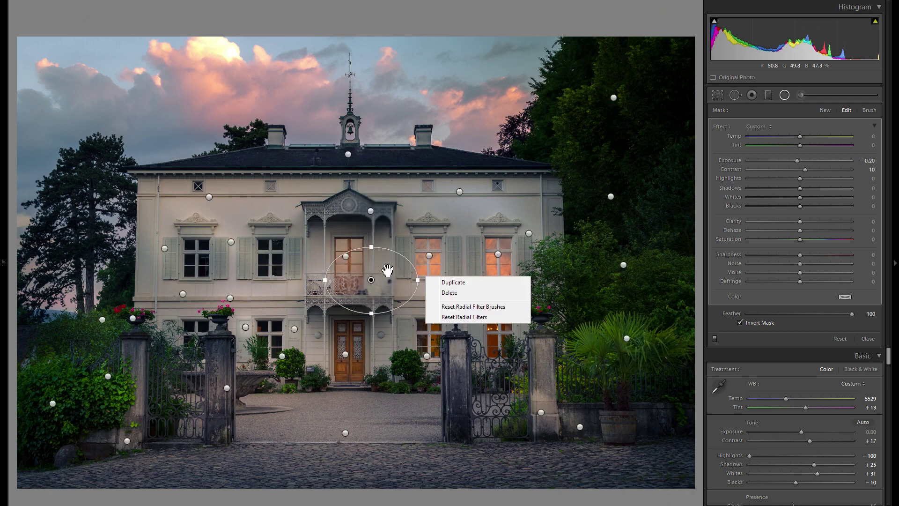
left_click(452, 282)
left_click_drag(415, 366, 403, 378)
Step: Duplicate the small filter to the wall and ground-floor windows behind the left gate pillar with Exposure -0.31
right_click(402, 378)
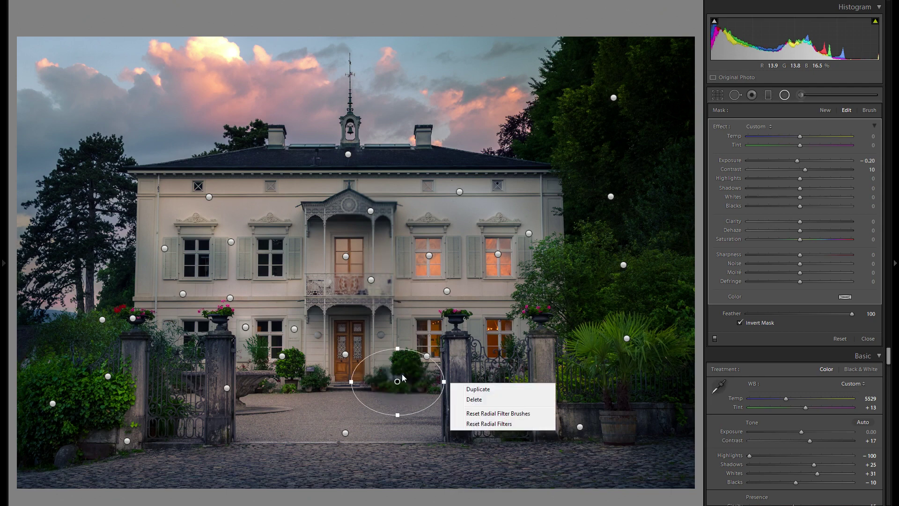
key("Escape")
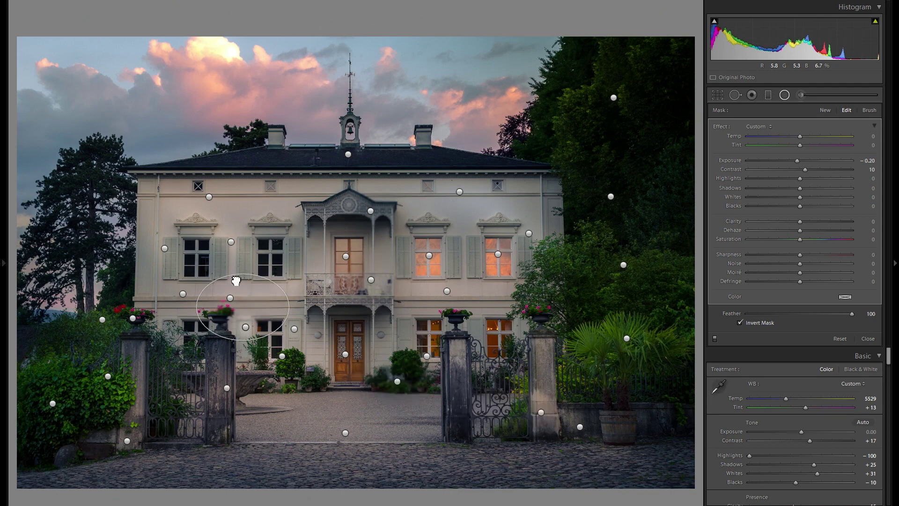
left_click_drag(236, 280, 231, 285)
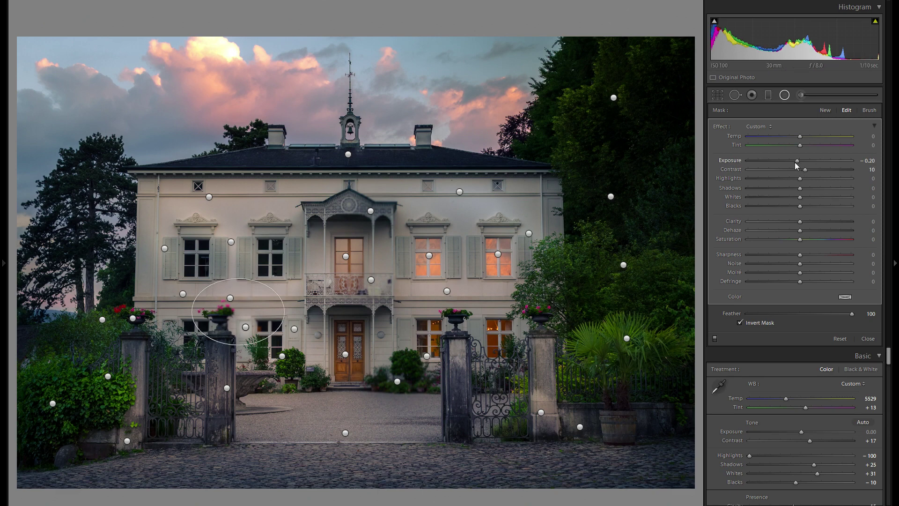
left_click_drag(794, 162, 792, 162)
Step: Duplicate the filter beneath the roofline, stretch it into a wide flat ellipse over the facade's left half, and set Exposure to -0.56
right_click(259, 328)
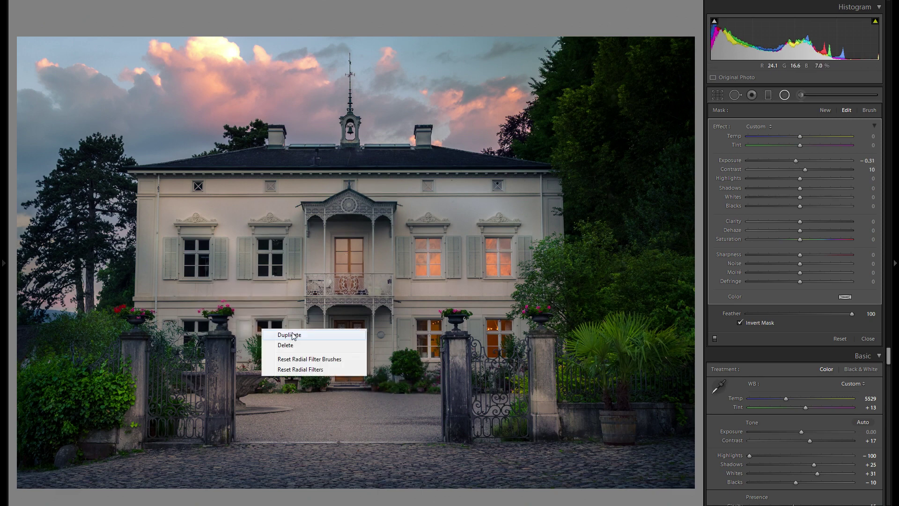
left_click(231, 149)
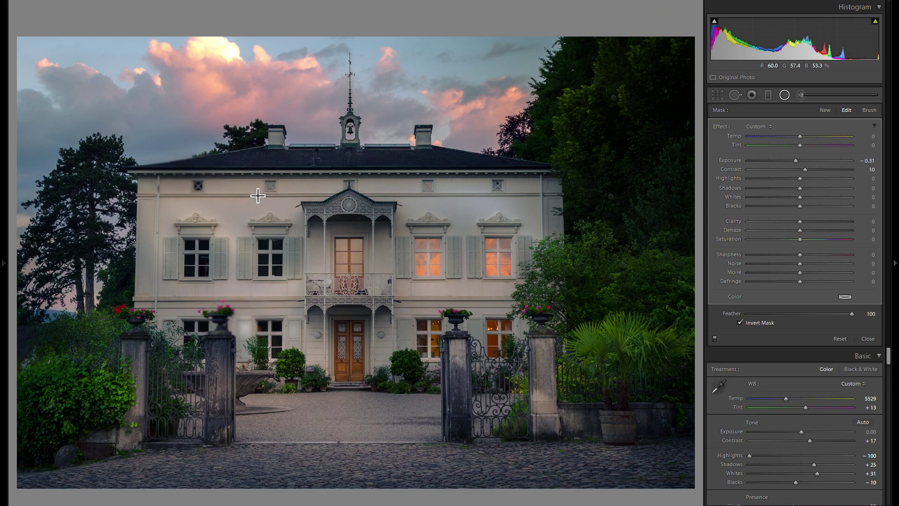
key("h")
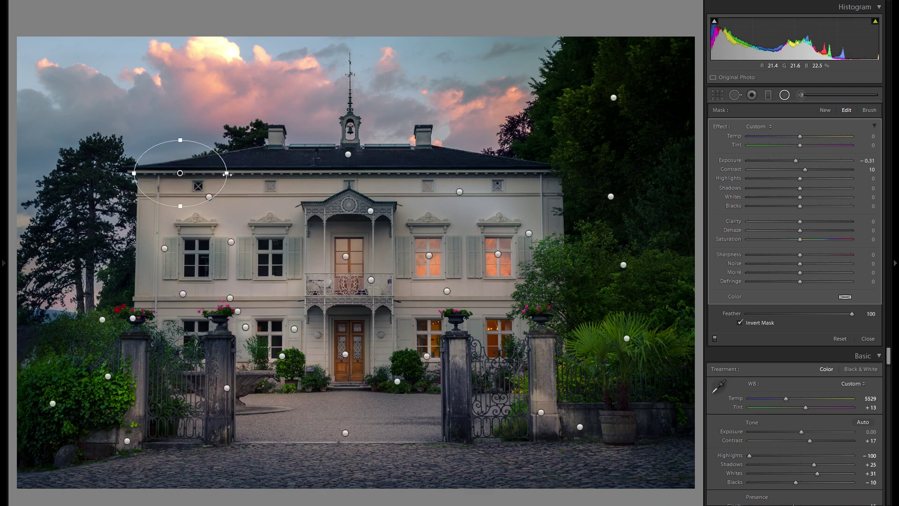
left_click_drag(226, 172, 363, 173)
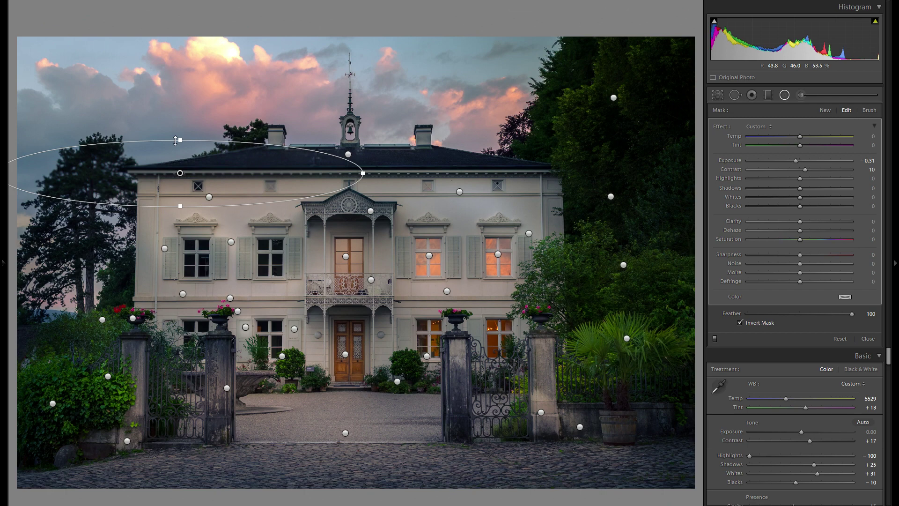
left_click_drag(176, 141, 176, 154)
left_click_drag(217, 184, 301, 187)
left_click(311, 186)
left_click_drag(795, 161, 793, 160)
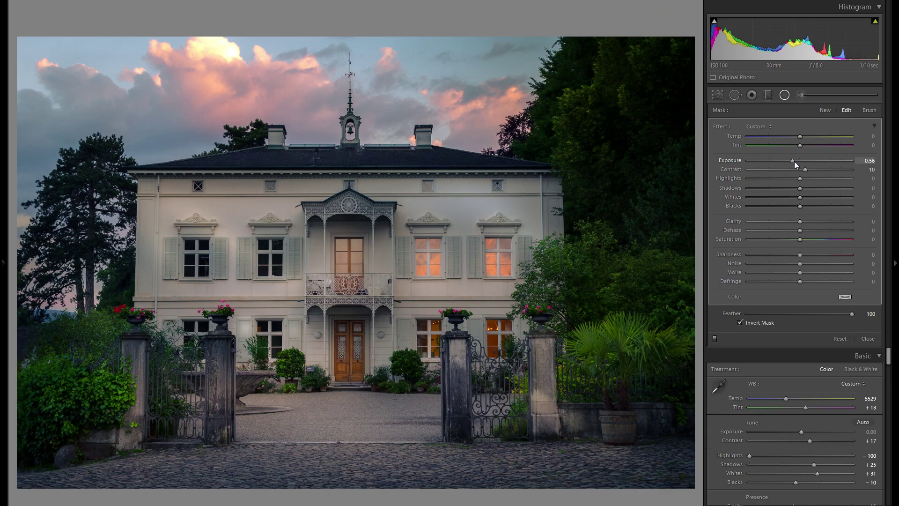
Step: Duplicate the roofline filter, enlarge it into a tall ellipse covering the facade's left half, and set Exposure to -0.63
right_click(305, 185)
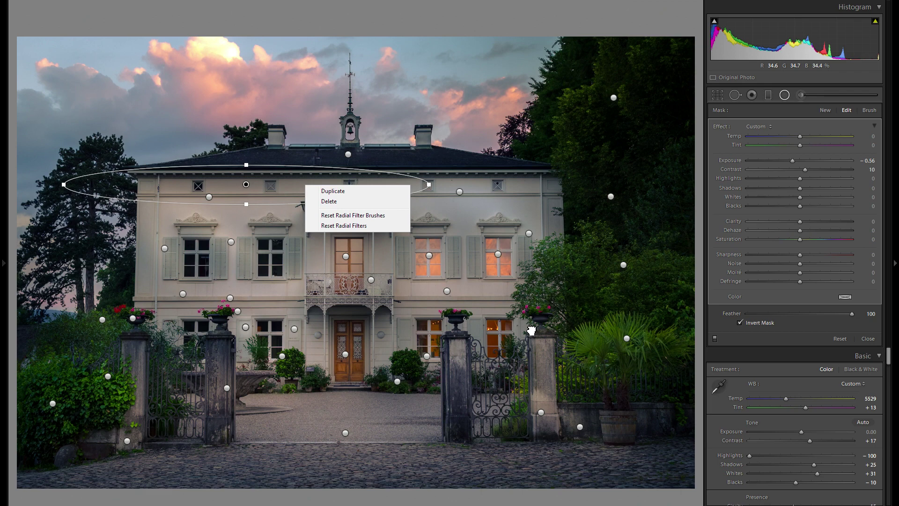
left_click_drag(245, 184, 185, 293)
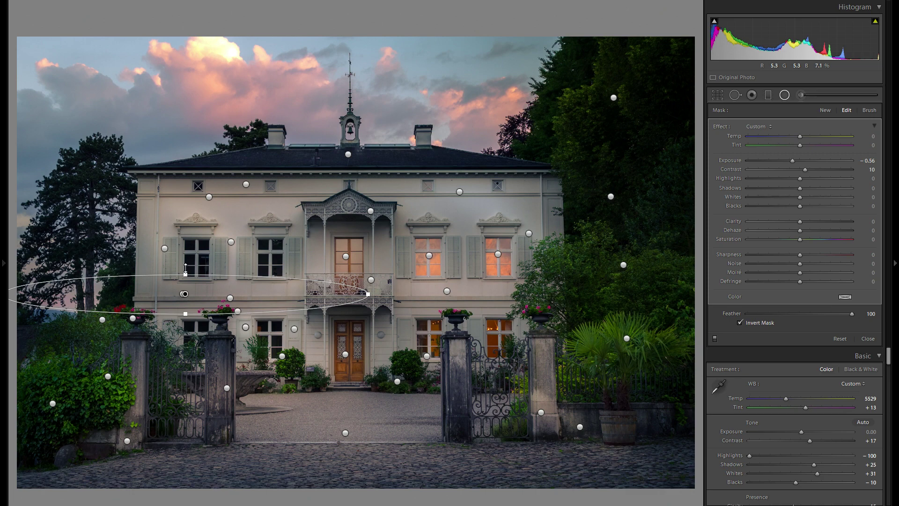
left_click_drag(185, 270, 185, 203)
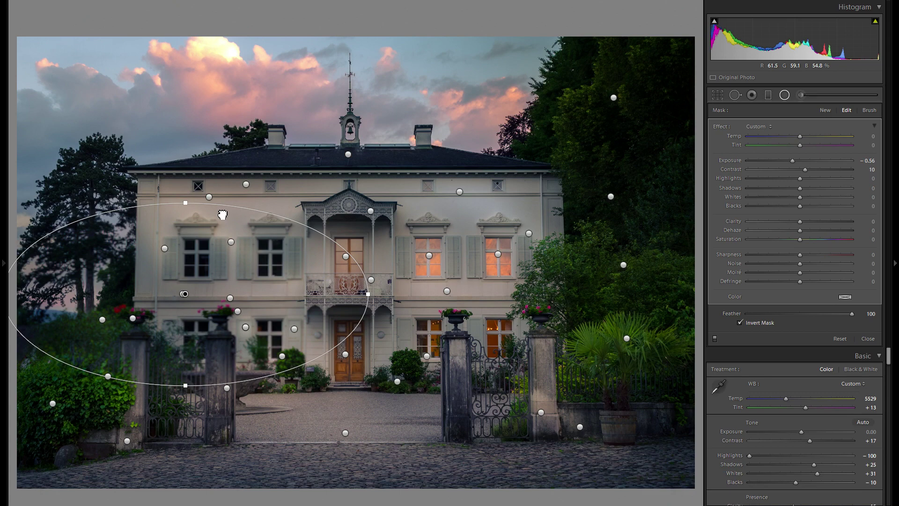
left_click_drag(223, 214, 255, 198)
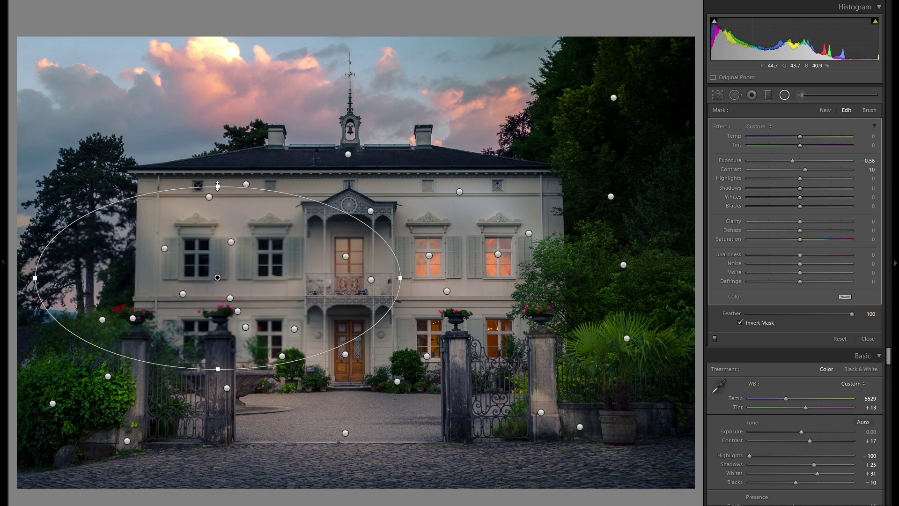
left_click_drag(217, 186, 217, 156)
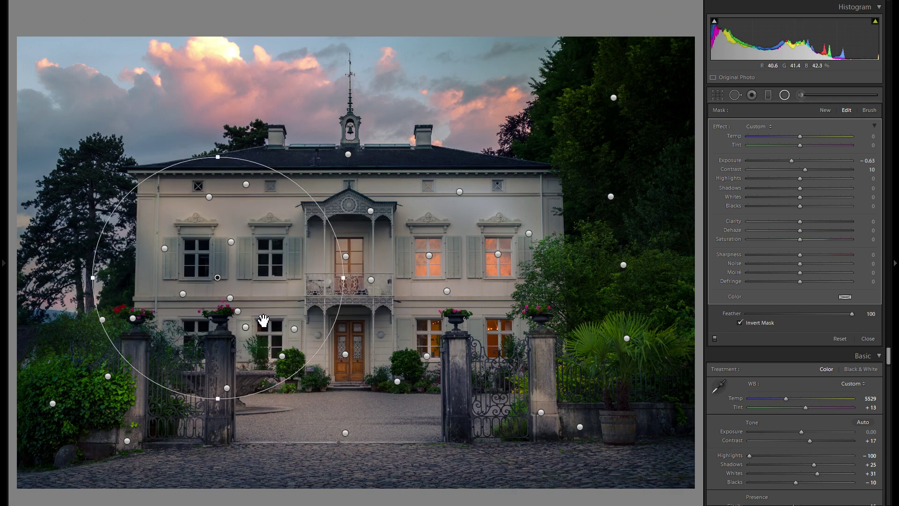
Step: Place two darkening radial filters with Exposure -0.42 on the cobblestones at the left and right of the foreground
right_click(301, 263)
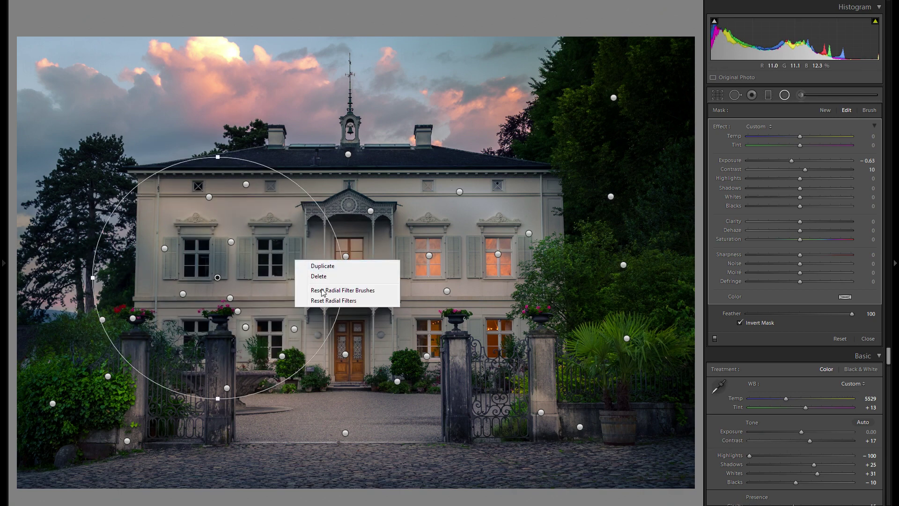
left_click(472, 459)
left_click_drag(472, 459, 502, 460)
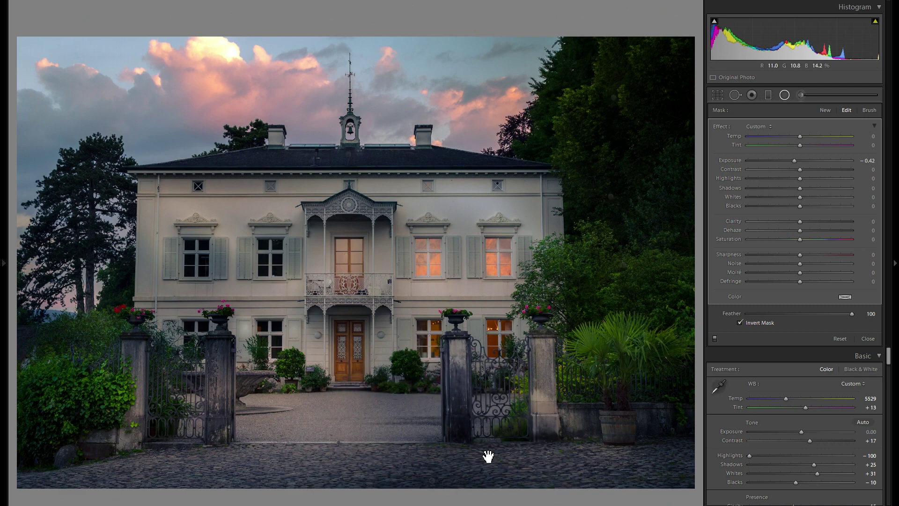
left_click(239, 451)
left_click_drag(240, 451, 226, 455)
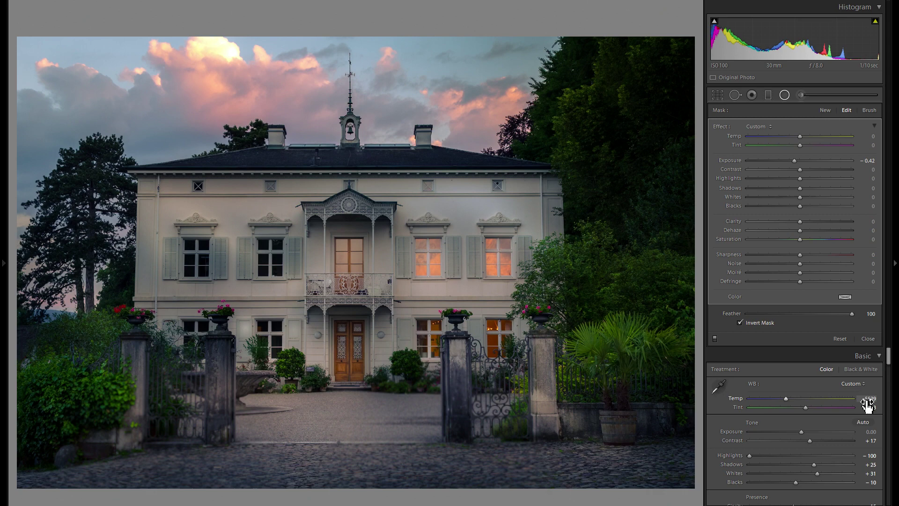
Step: Duplicate the foreground filter onto the driveway and shrink it to a small ellipse for the area before the front door
right_click(201, 434)
left_click(201, 429)
left_click_drag(200, 429, 407, 384)
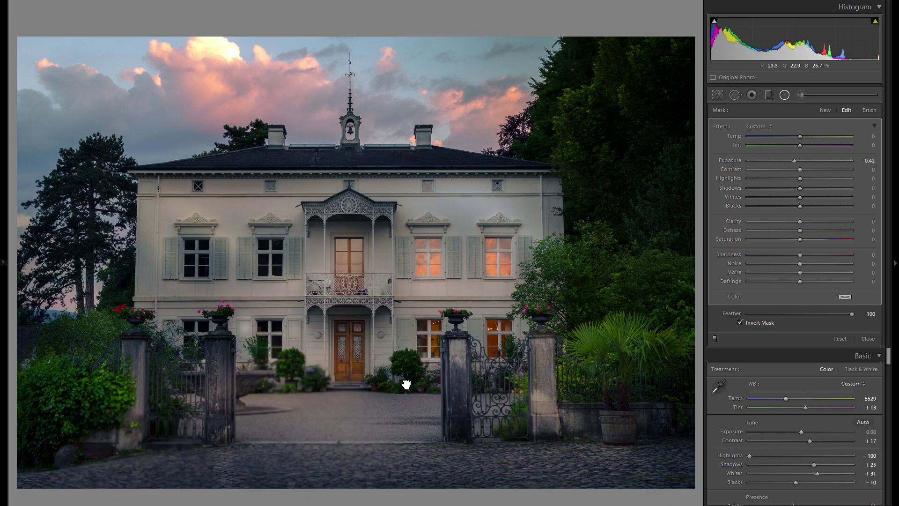
left_click_drag(407, 383, 364, 401)
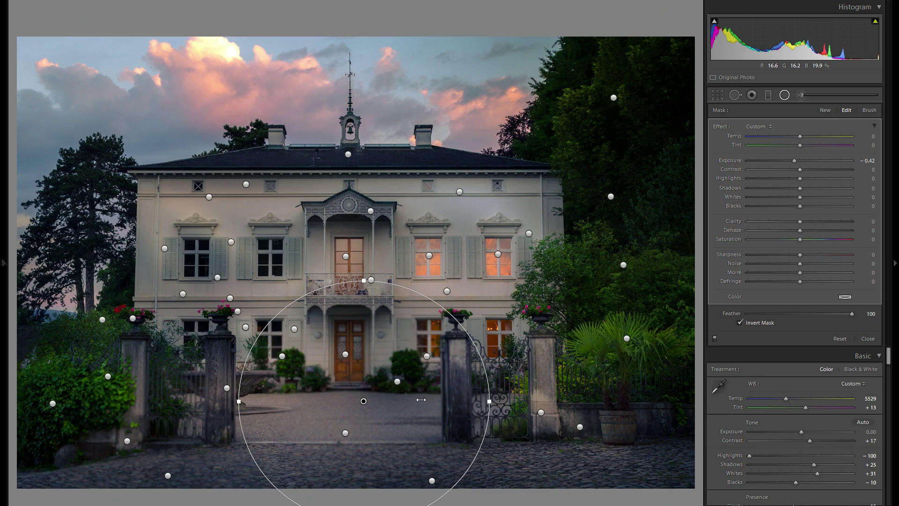
left_click_drag(421, 399, 421, 400)
left_click_drag(364, 281, 358, 340)
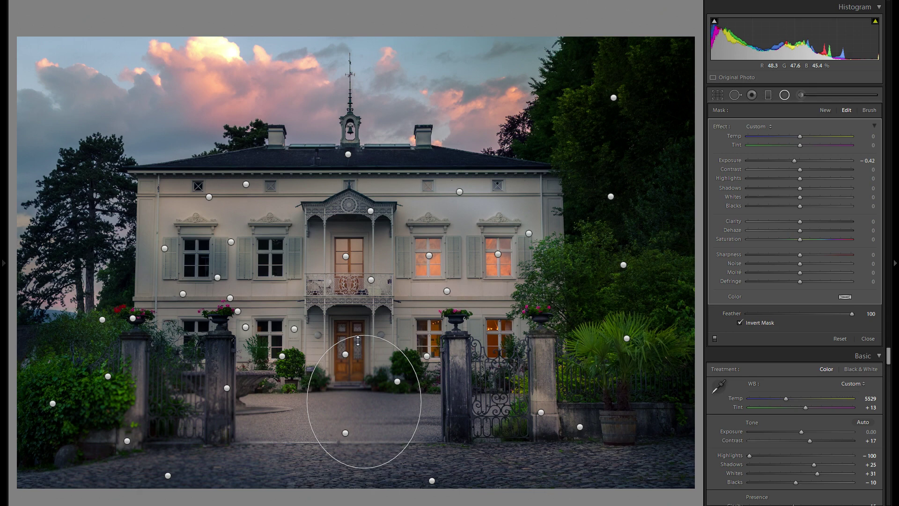
Step: Duplicate the small driveway filter to the shrubs right of the front door and again near the potted palm
right_click(400, 370)
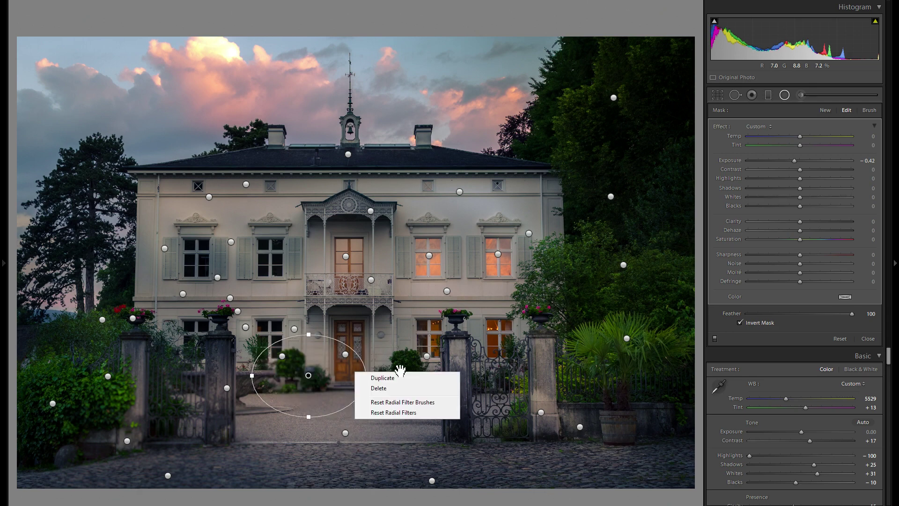
left_click(382, 378)
right_click(392, 363)
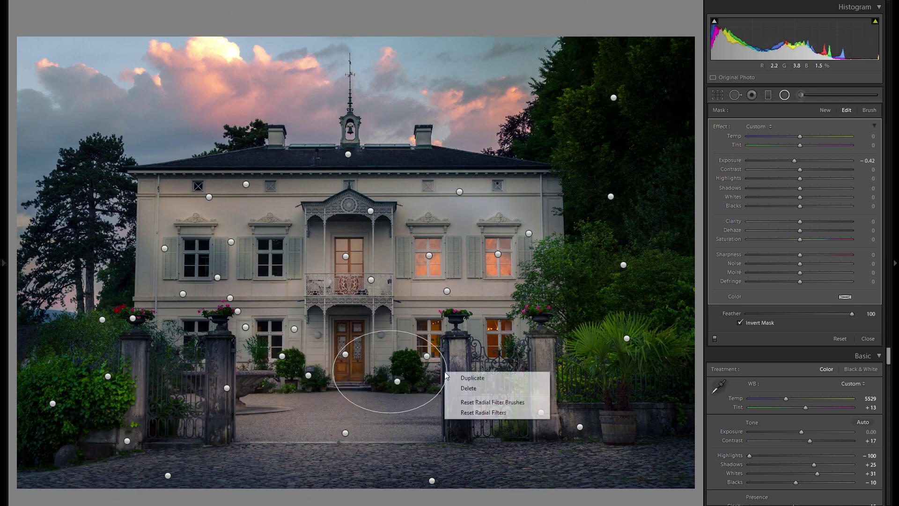
left_click(626, 445)
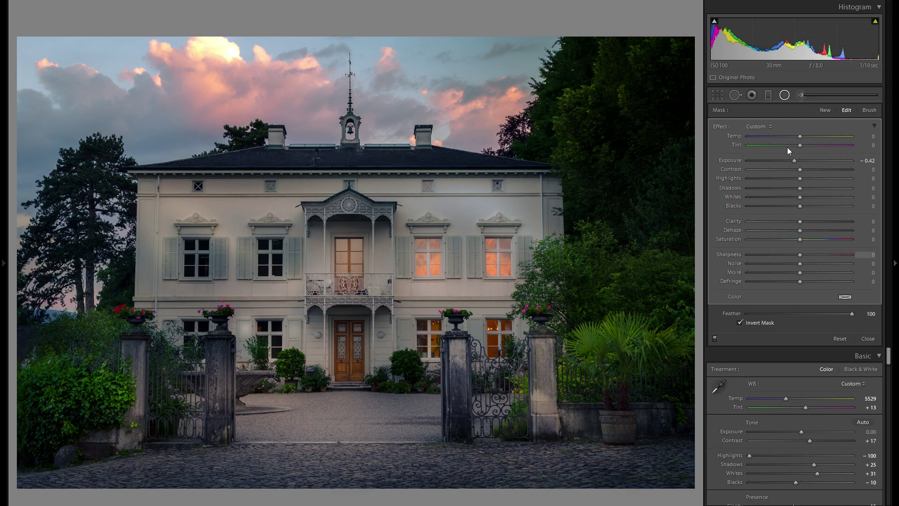
Step: Light both wall lamps beside the front door with small warm radial filters using Temp 46 and Exposure 2.37
key("shift+m")
left_click_drag(359, 373, 405, 320)
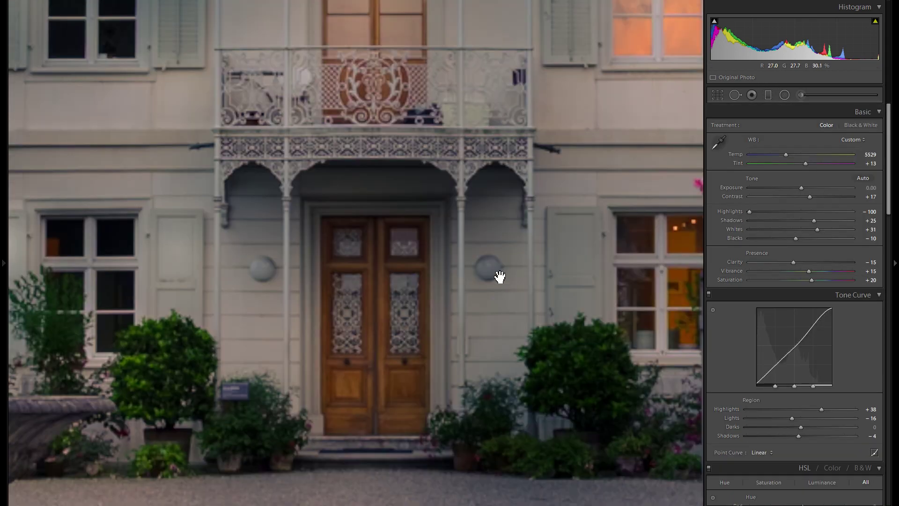
key("shift+m")
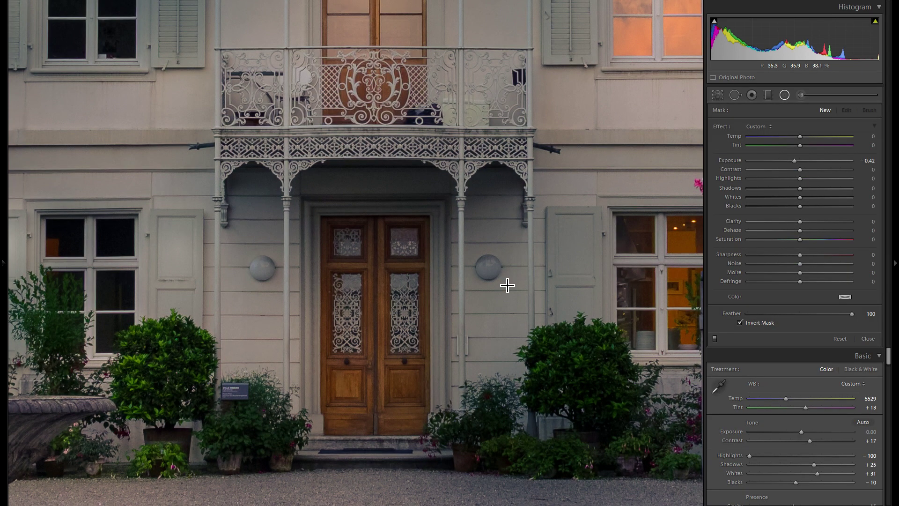
left_click_drag(481, 263, 504, 282)
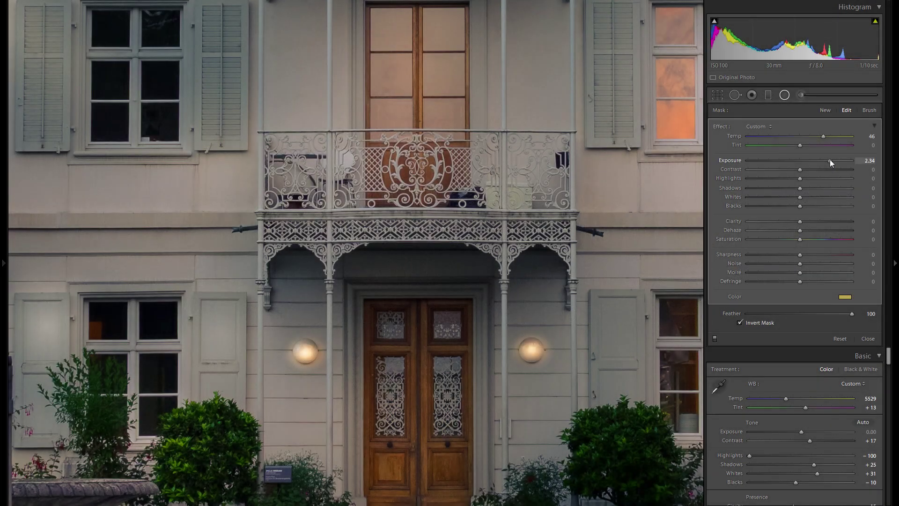
left_click(531, 349)
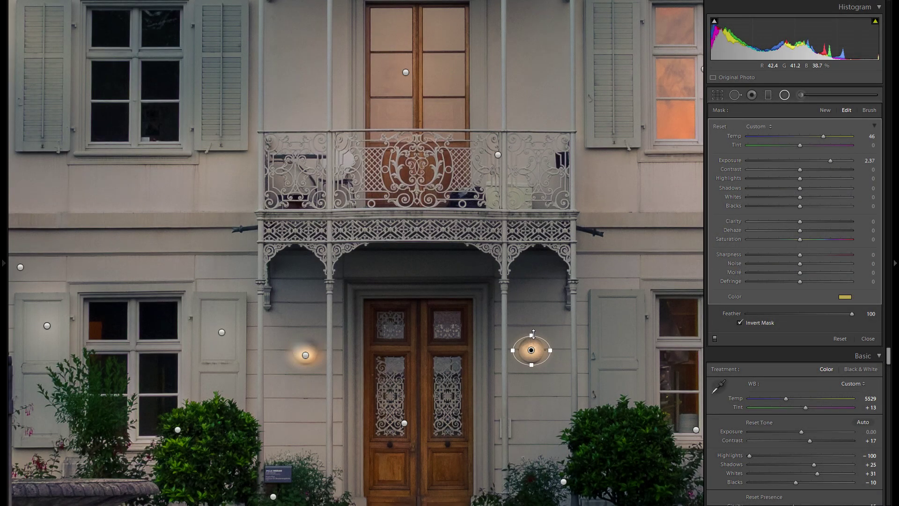
left_click_drag(532, 337, 533, 339)
left_click(784, 95)
Step: Inspect the lit wall lamps in the full photo and at close range
key("z")
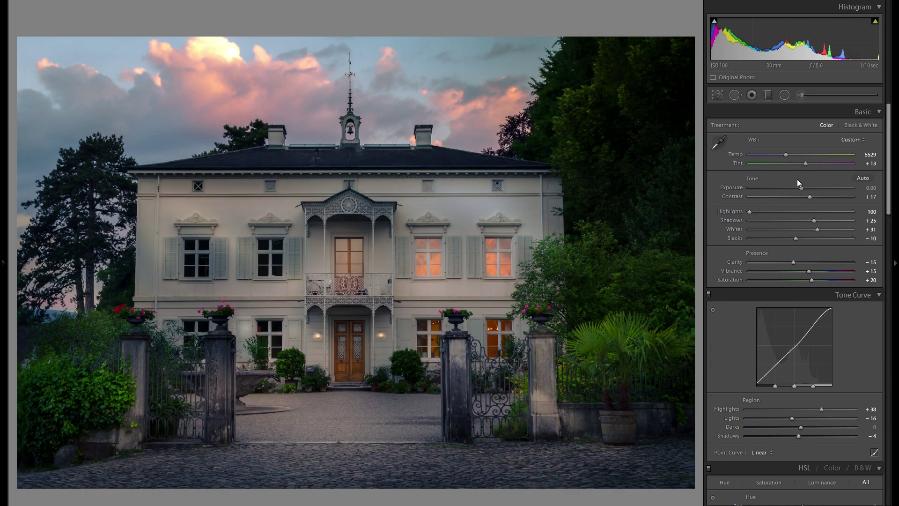
left_click(363, 338)
left_click(467, 310)
key("z")
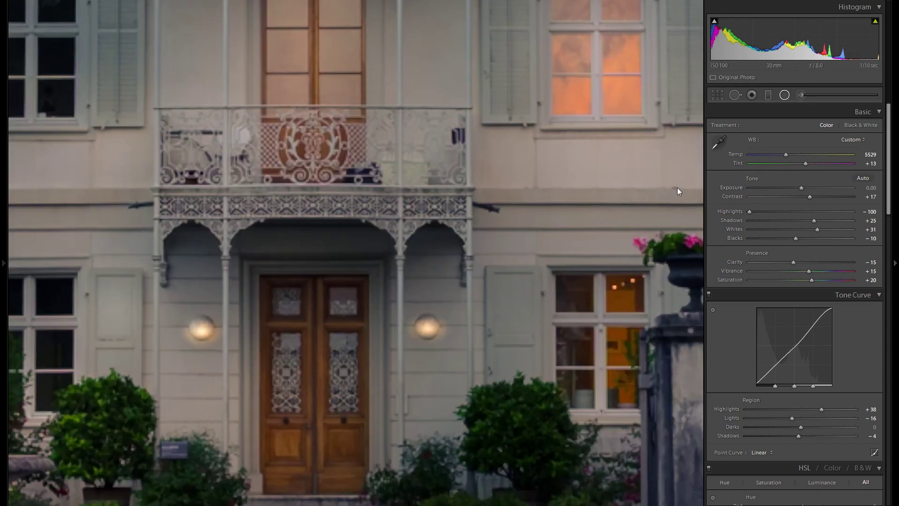
Step: Slightly narrow the small radial filter on the right wall lamp and select the left wall lamp's filter for the same adjustment
key("shift+m")
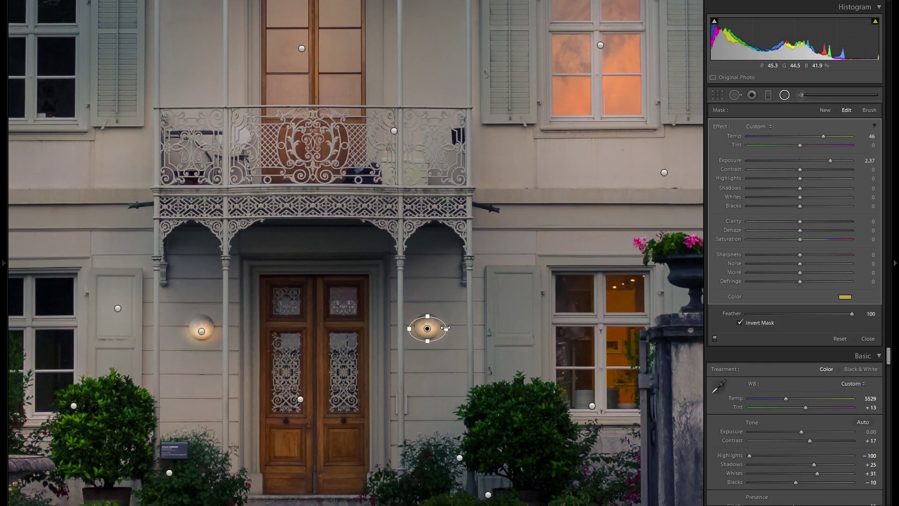
left_click_drag(446, 328, 442, 328)
left_click(202, 331)
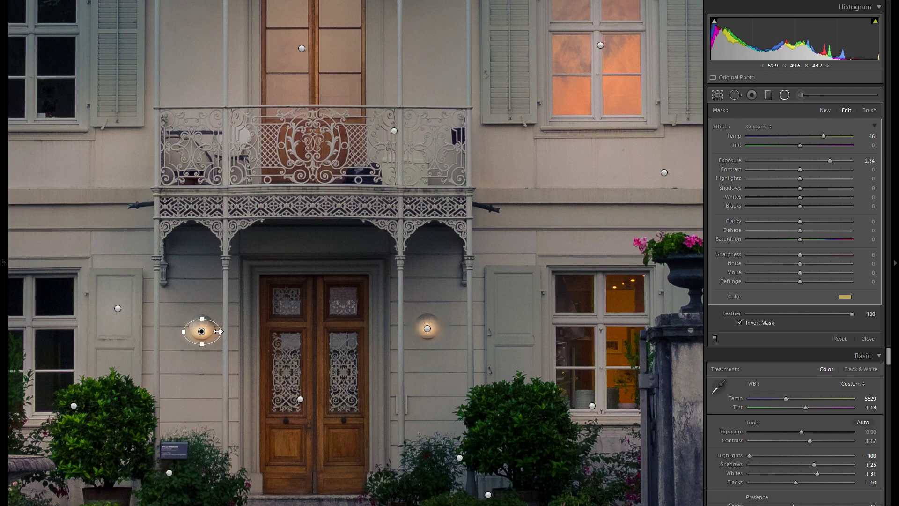
Step: Add a larger warm glow radial filter around the right wall lamp with Exposure 0.45 and Temp 35, and duplicate it to the left lamp
left_click(825, 110)
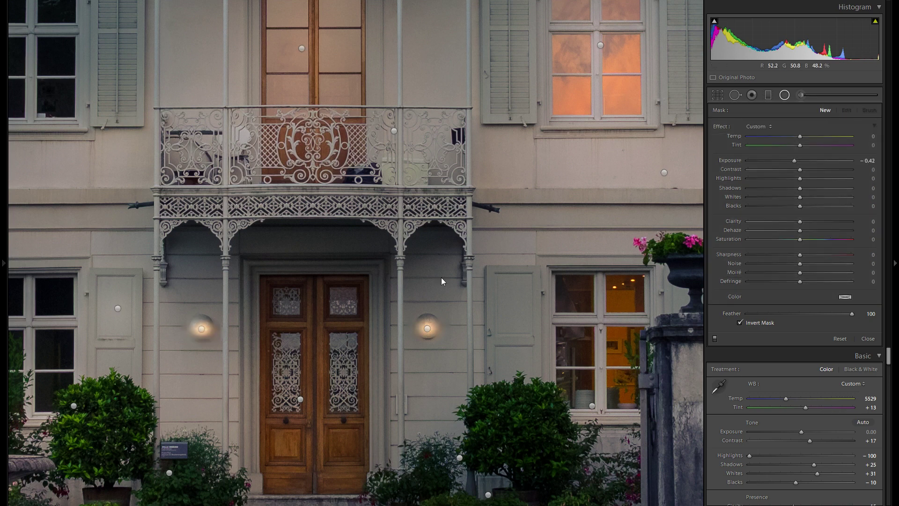
left_click_drag(411, 301, 493, 361)
left_click_drag(794, 161, 806, 161)
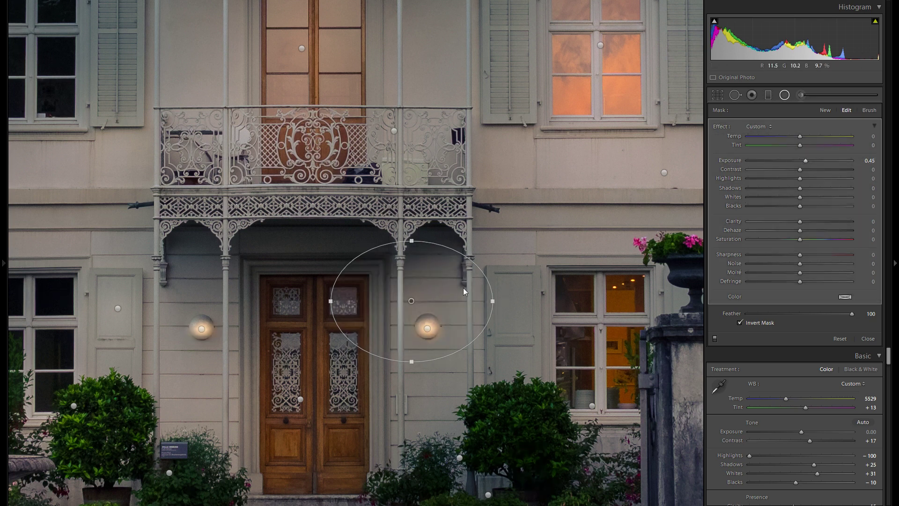
left_click_drag(799, 137, 817, 135)
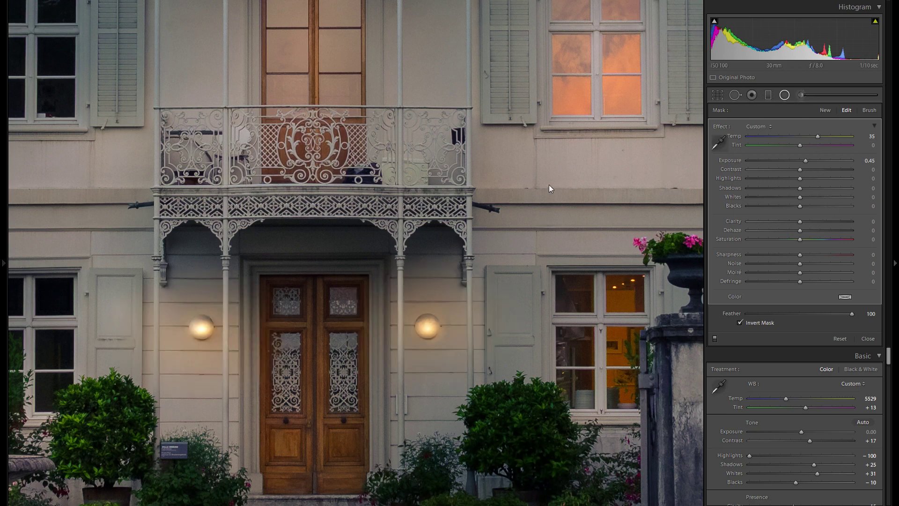
key("shift+m")
key("z")
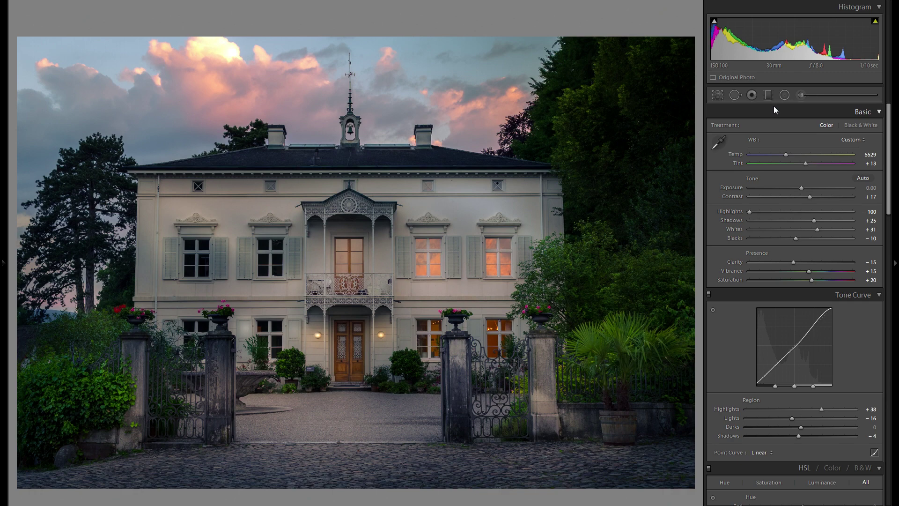
Step: Compare the full photo with all radial filters disabled and enabled
left_click(785, 96)
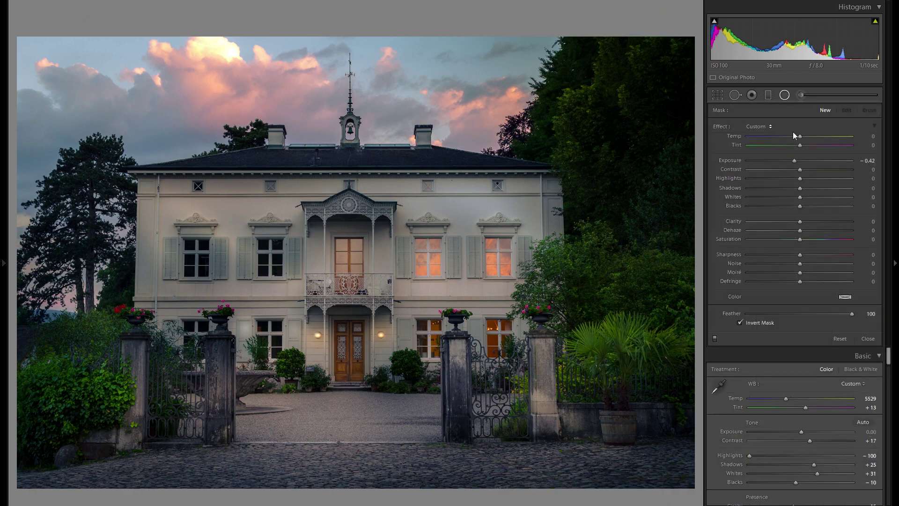
left_click(715, 338)
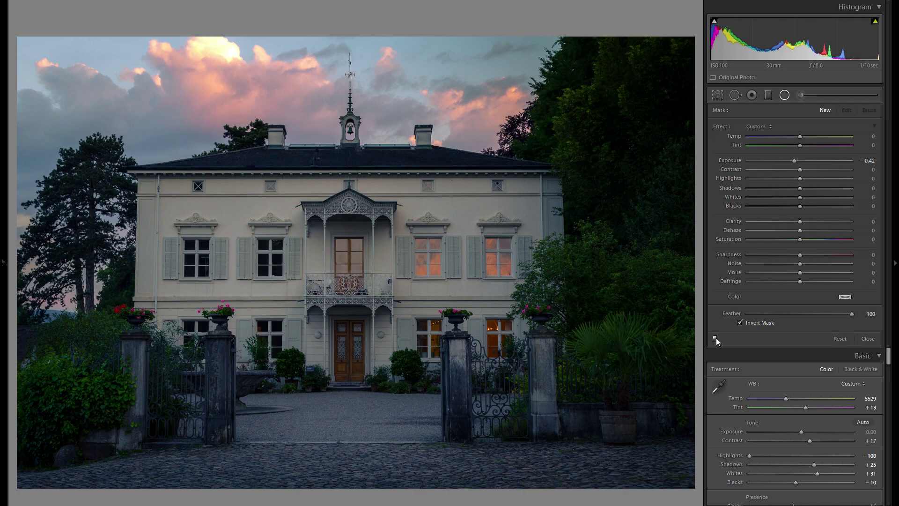
left_click(715, 338)
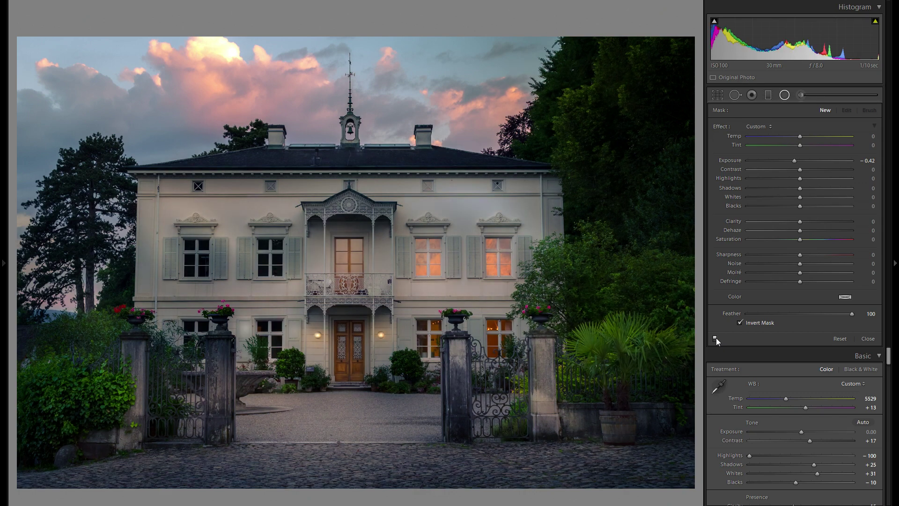
left_click(716, 338)
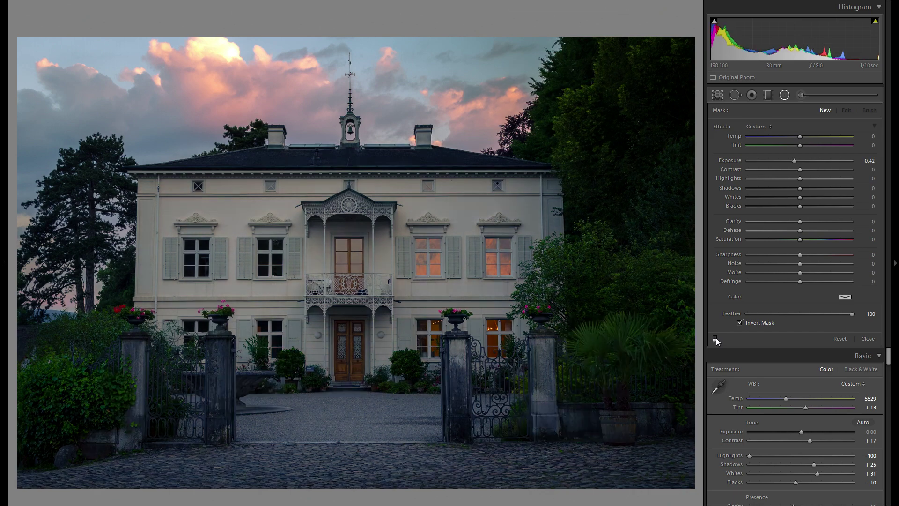
left_click(716, 338)
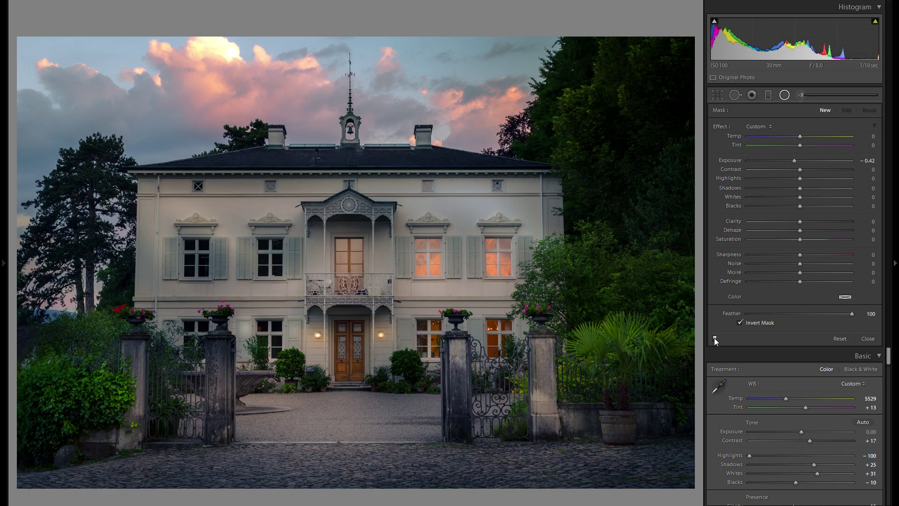
left_click(784, 95)
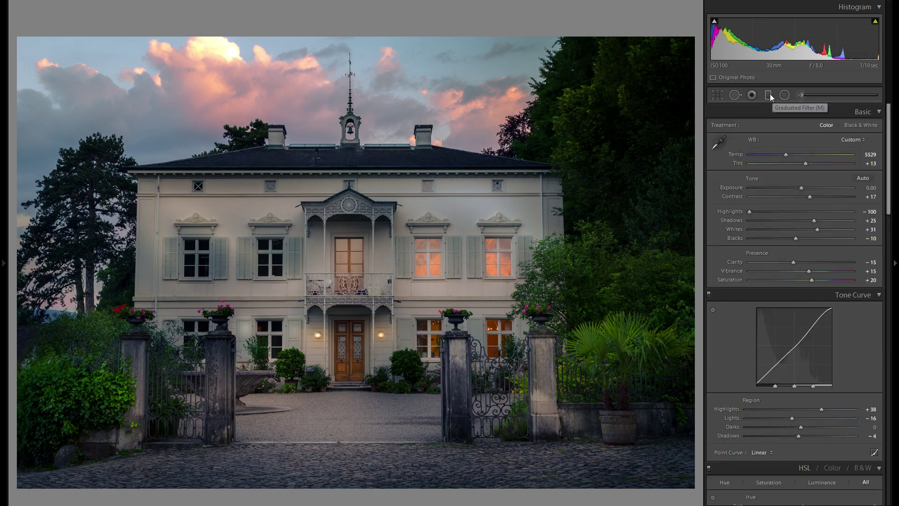
Step: Add two diagonal graduated filters across the villa, the first with Exposure about −0.20 and the second with Exposure 0.13
left_click(769, 95)
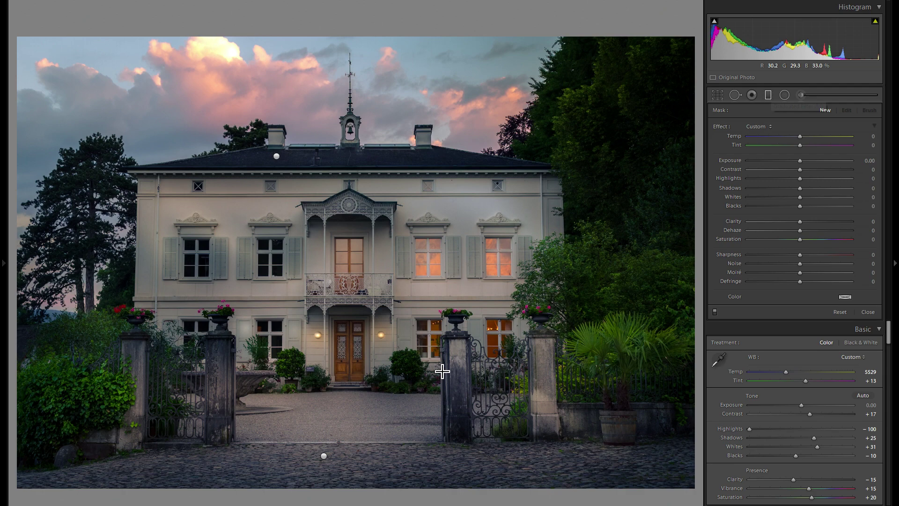
left_click_drag(442, 371, 270, 140)
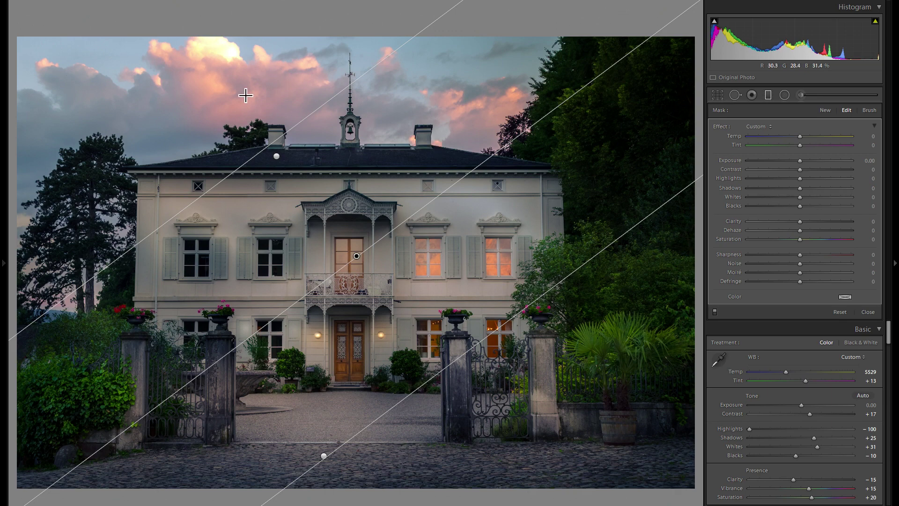
left_click_drag(798, 160, 796, 161)
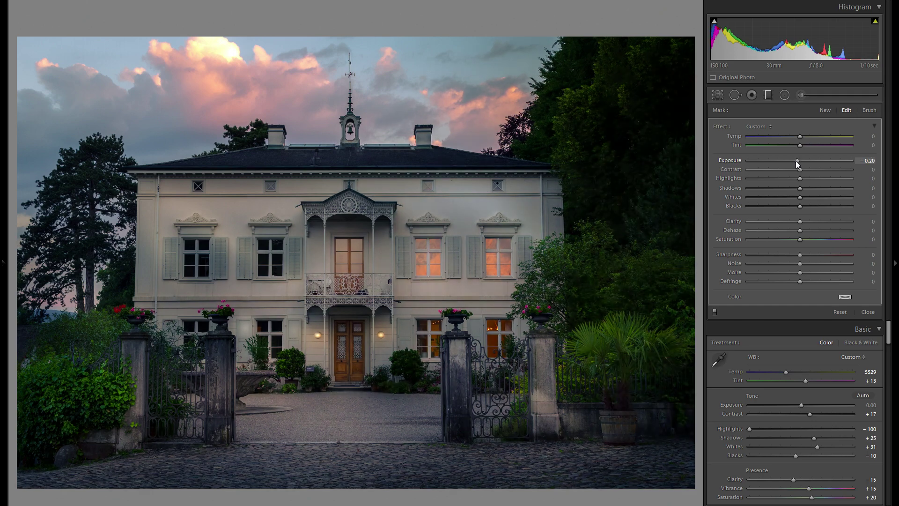
left_click_drag(795, 162, 796, 161)
left_click(845, 111)
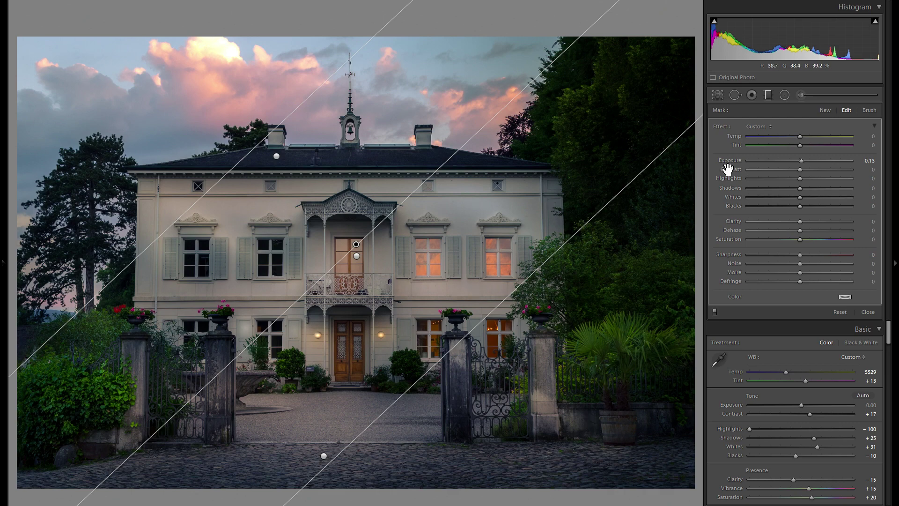
left_click(768, 95)
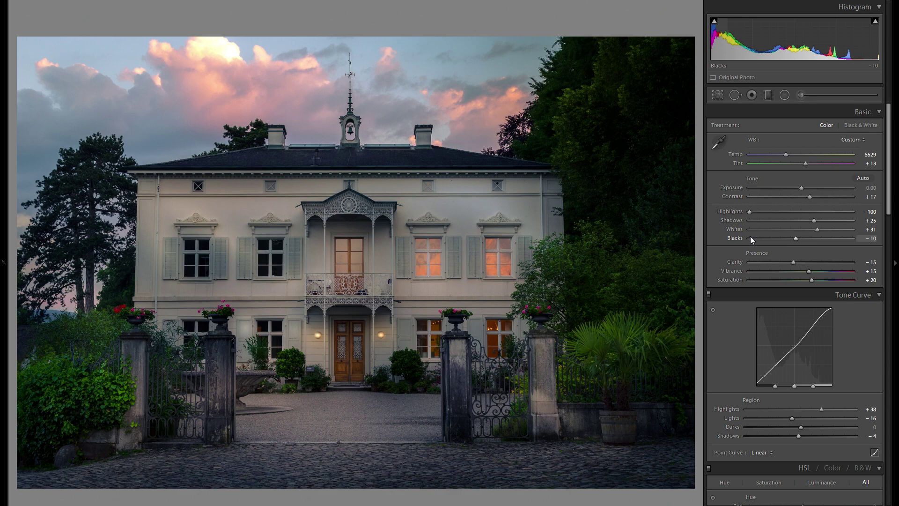
Step: Select the wide radial filter between the floors on the right half of the facade and shrink its ellipse in height and width
left_click(785, 95)
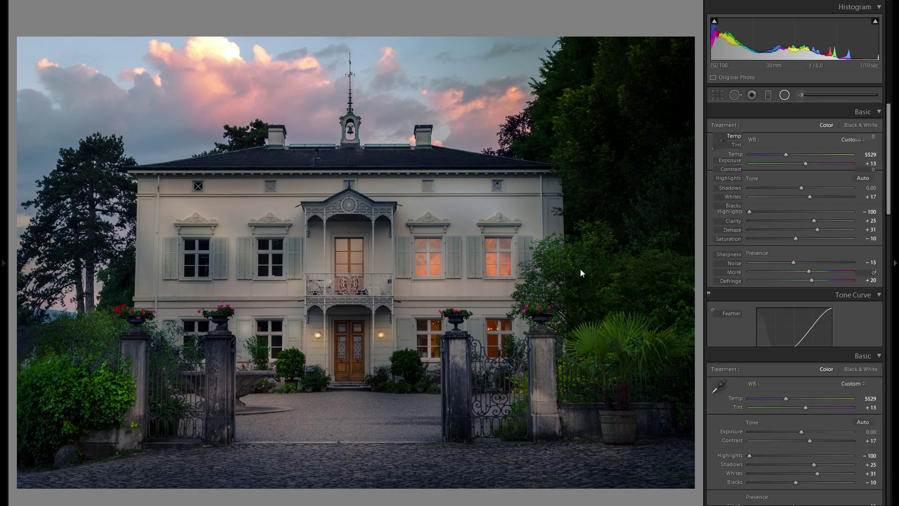
left_click(448, 294)
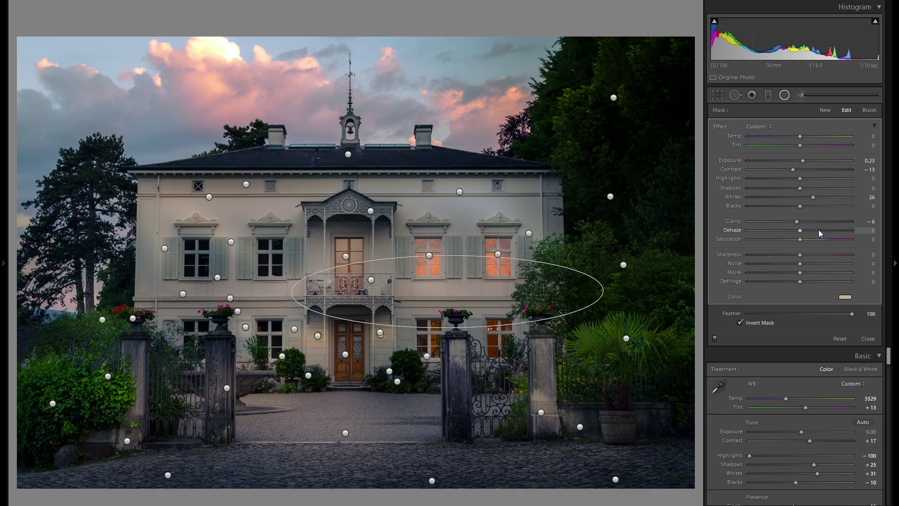
key("h")
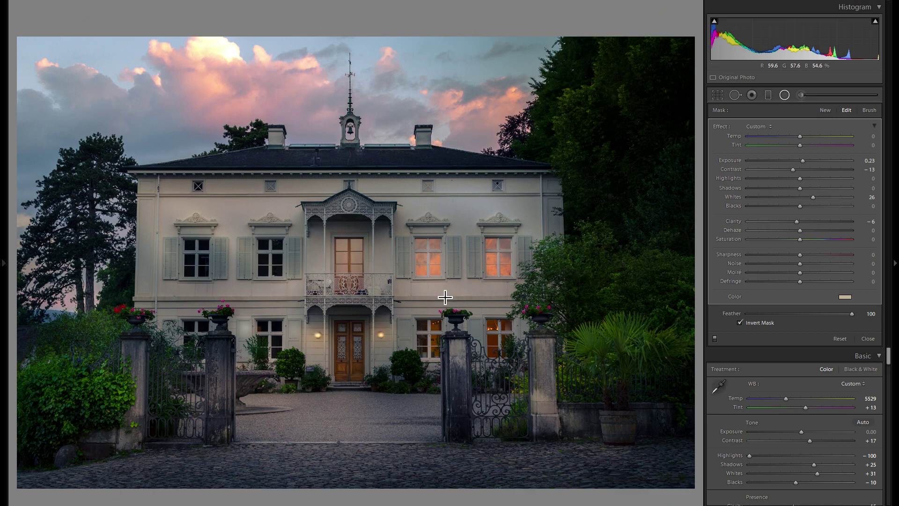
key("h")
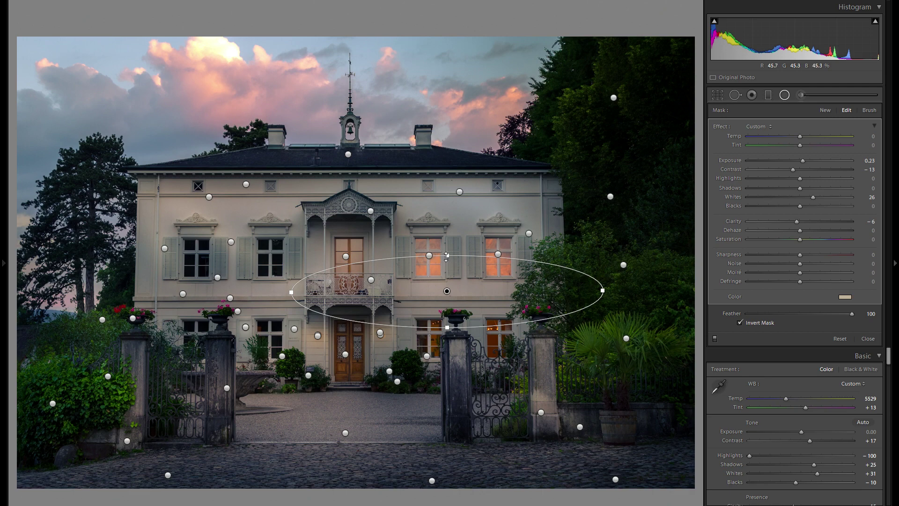
left_click_drag(445, 268, 445, 269)
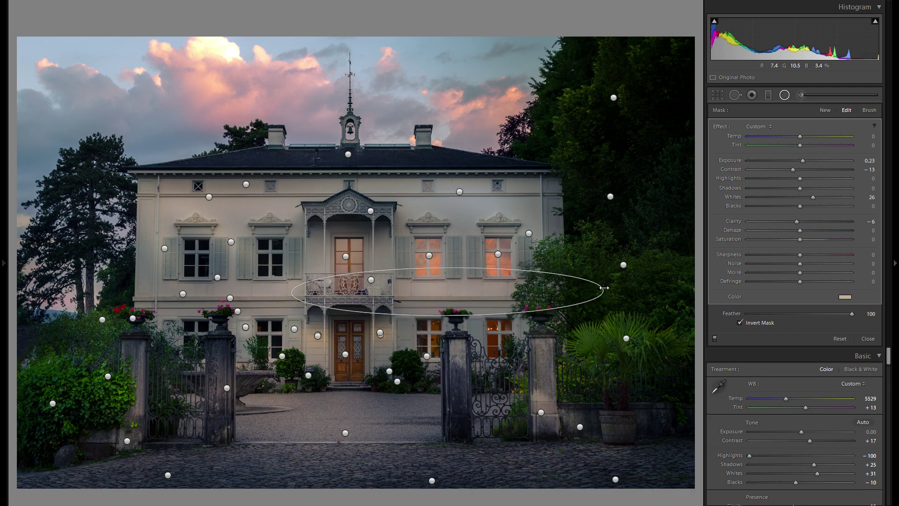
left_click_drag(573, 289, 574, 290)
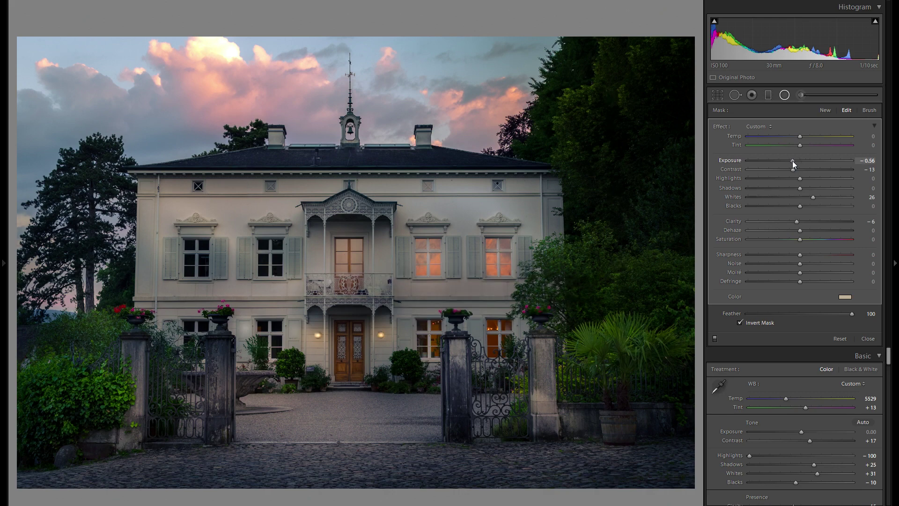
Step: Darken the selected facade radial filter with Exposure −0.42 and Contrast 25, and remove its color tint by setting saturation to 0
left_click_drag(793, 161, 813, 168)
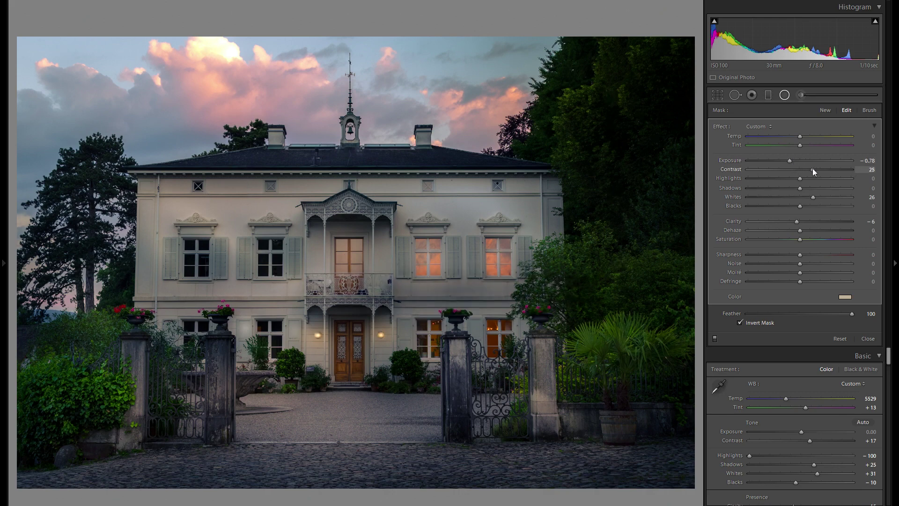
left_click(846, 296)
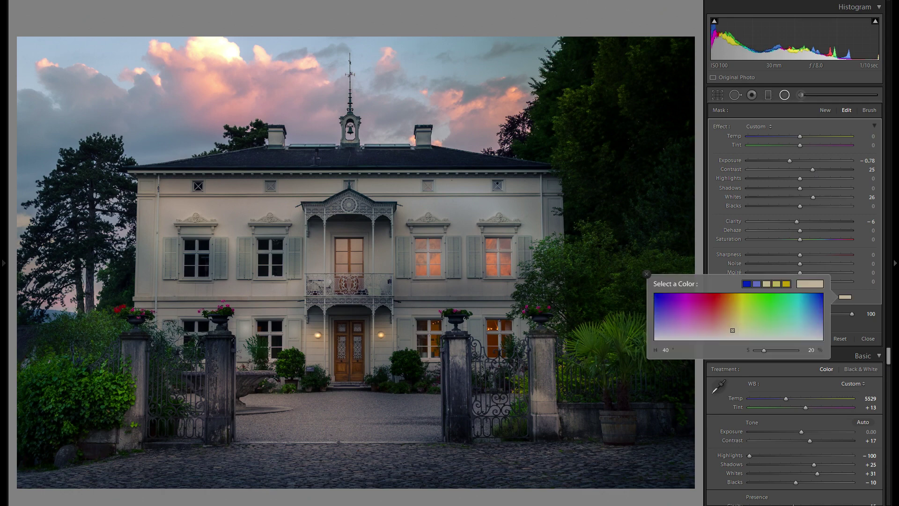
left_click_drag(733, 330, 732, 339)
left_click(647, 273)
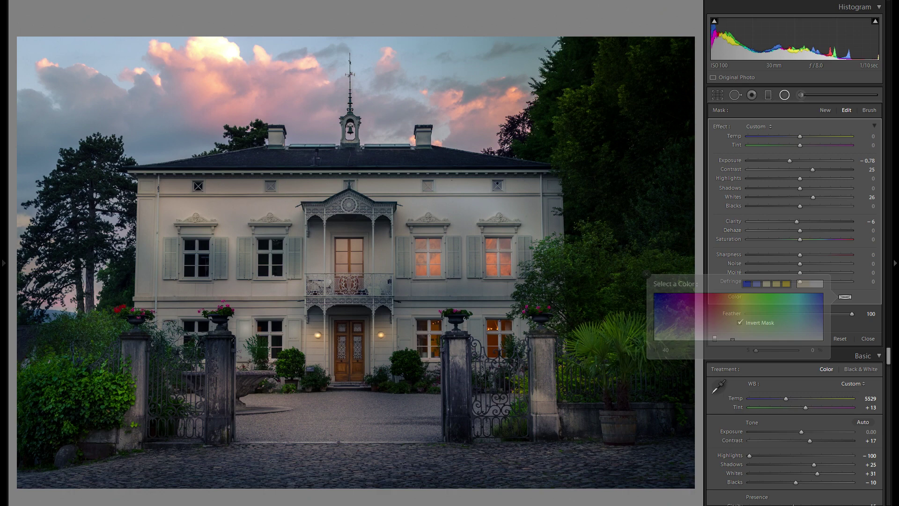
left_click_drag(794, 162, 796, 162)
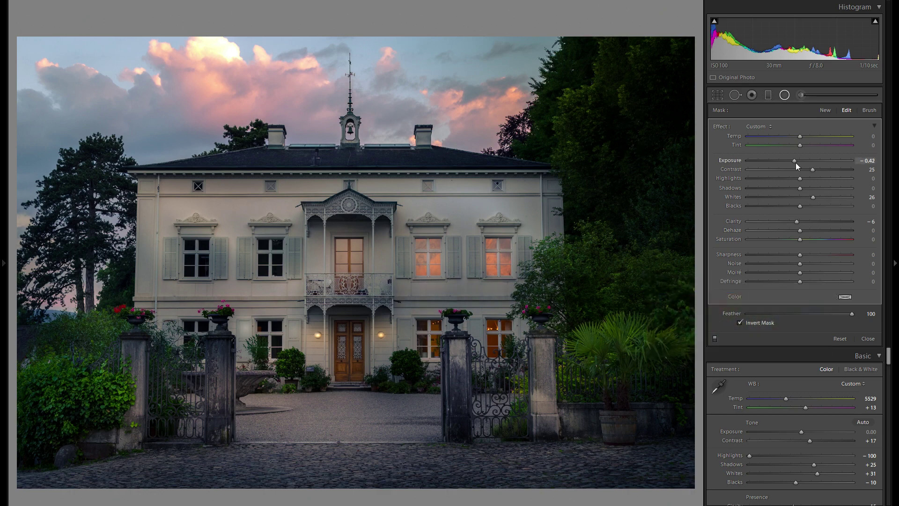
left_click(785, 95)
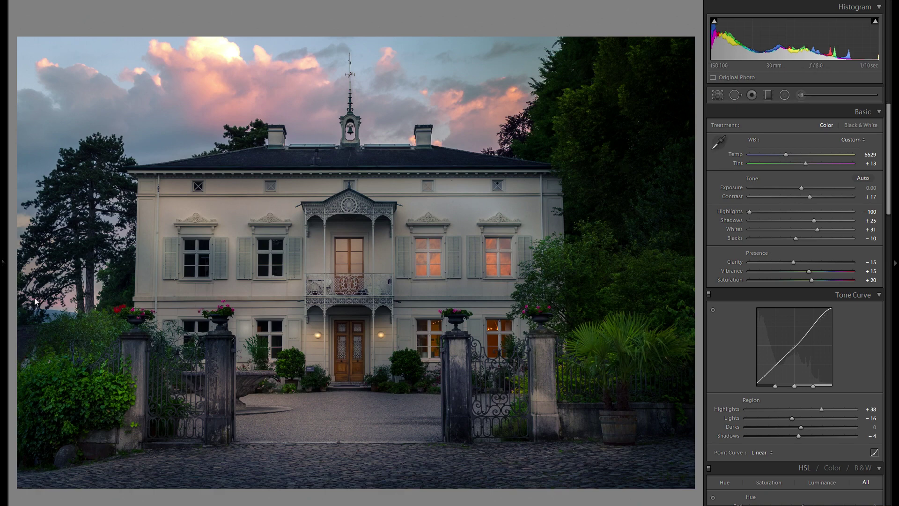
Step: Compare the original import state with the finished edit in the edit history, return to the latest state and check the before/after view
left_click(4, 300)
scroll(80, 295, "down", 5)
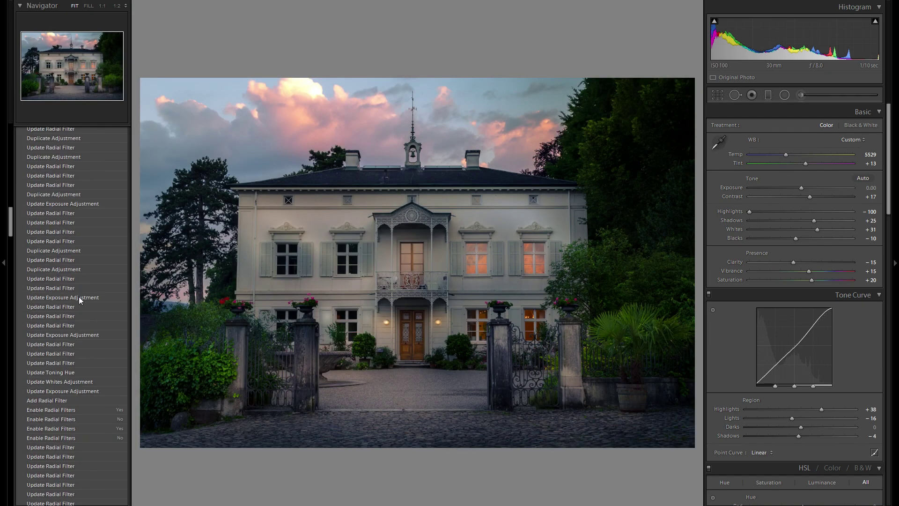
scroll(77, 297, "down", 10)
scroll(61, 346, "down", 10)
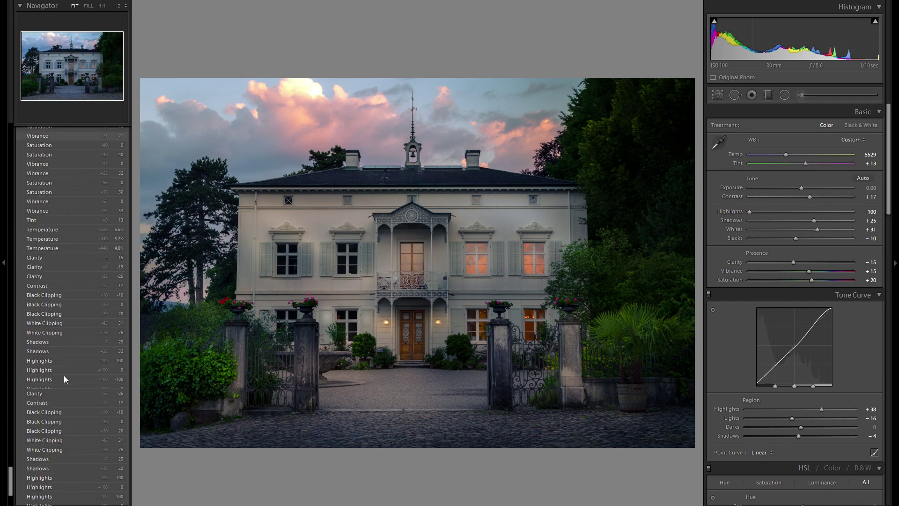
scroll(64, 379, "down", 5)
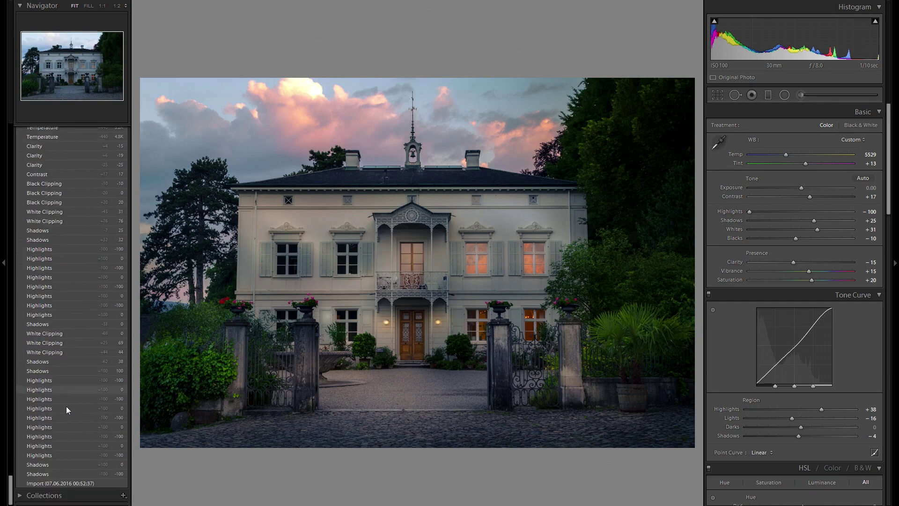
left_click(93, 483)
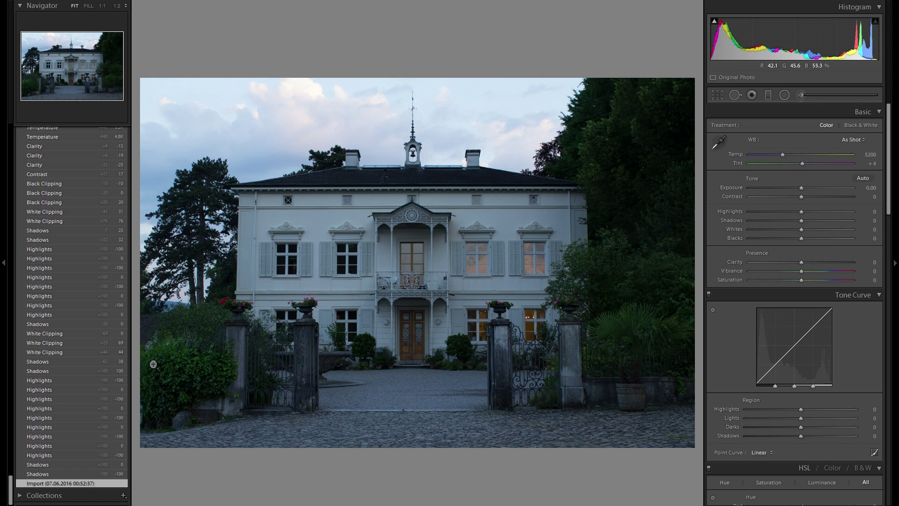
scroll(76, 332, "up", 5)
scroll(75, 328, "up", 10)
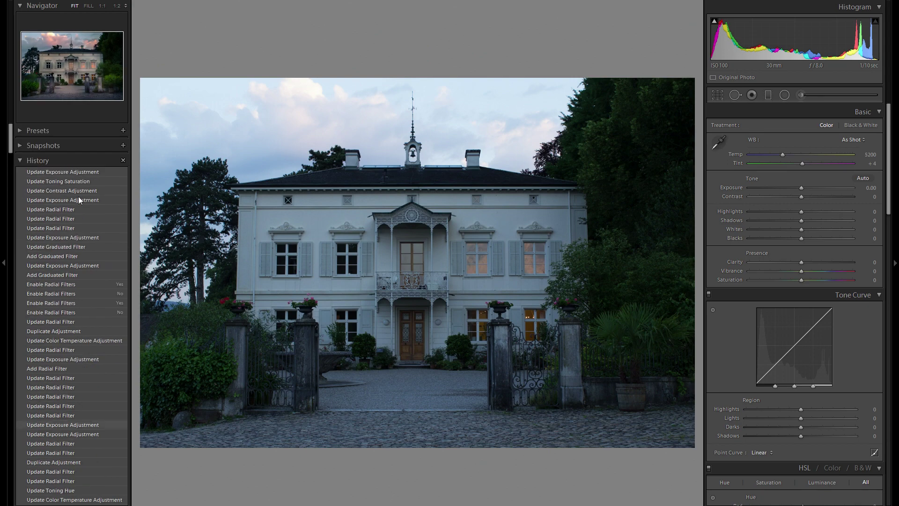
left_click(67, 175)
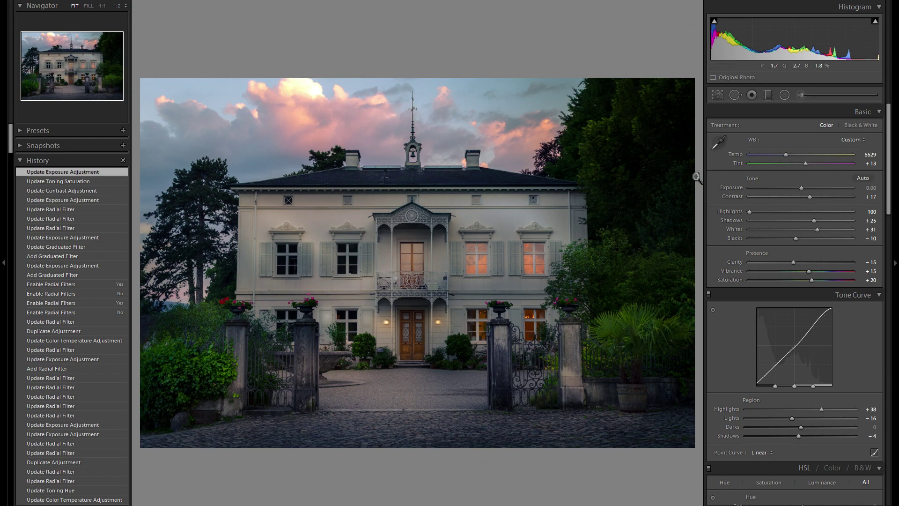
left_click(4, 199)
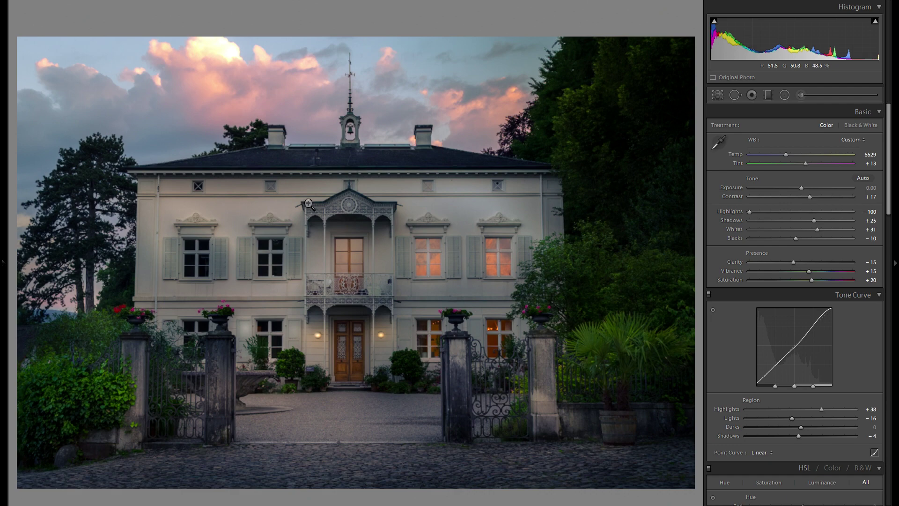
key("y")
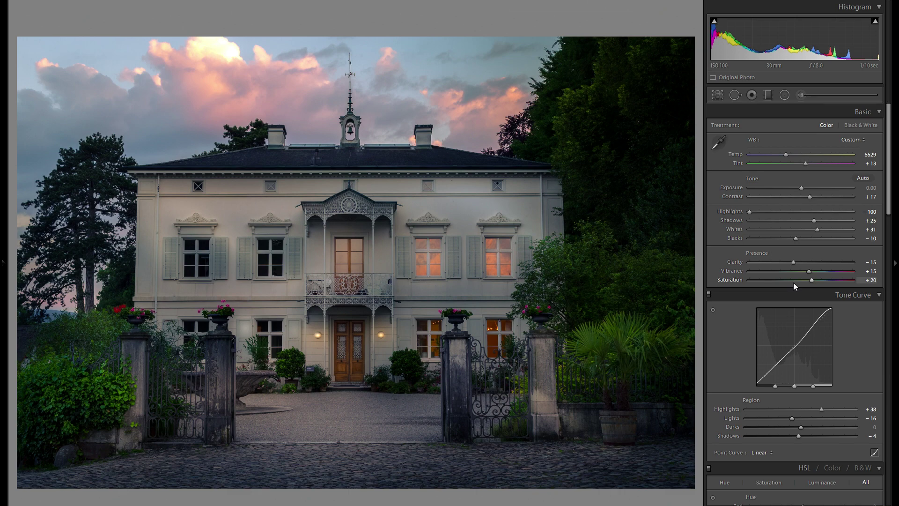
Step: Review the photo's global settings from the basic tone values through HSL and Split Toning
left_click(773, 212)
scroll(797, 328, "down", 5)
scroll(798, 352, "down", 6)
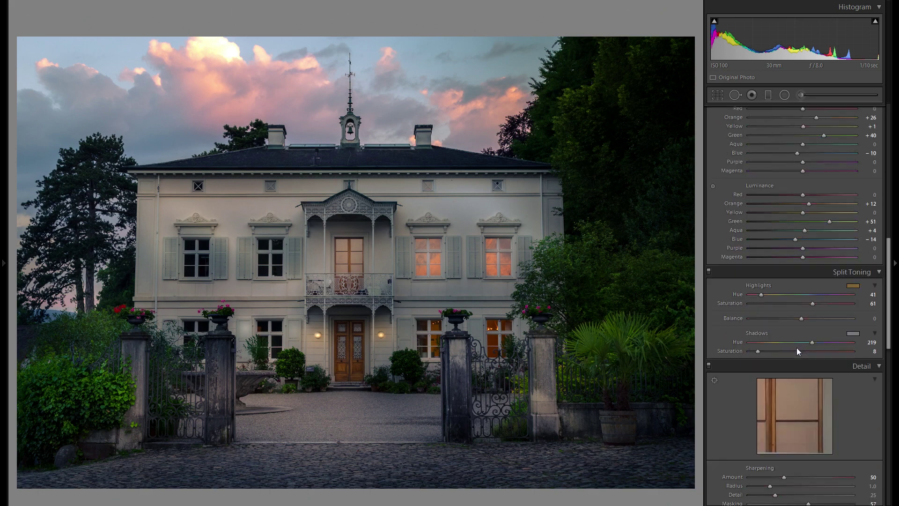
scroll(796, 347, "up", 10)
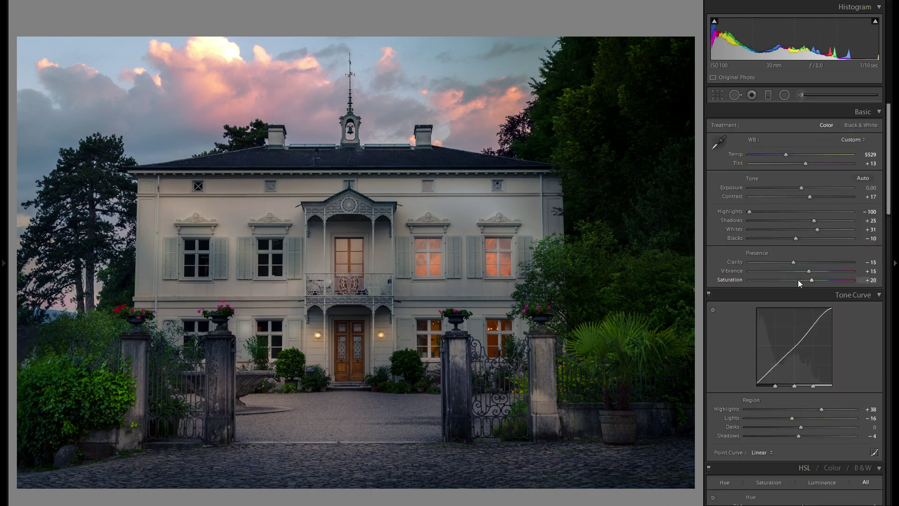